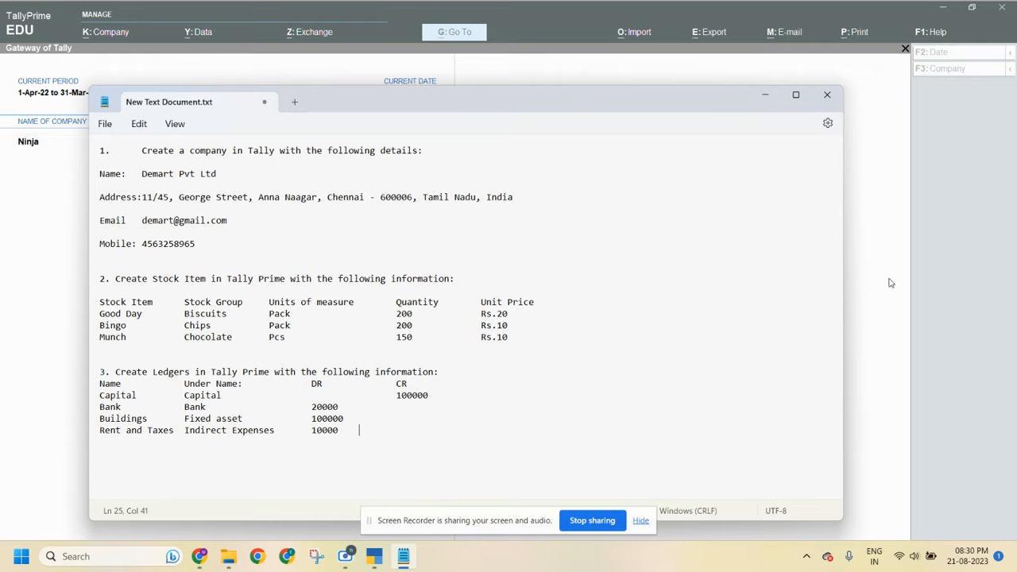
Step: Review the company creation task in the Notepad document, and return to TallyPrime
click(765, 96)
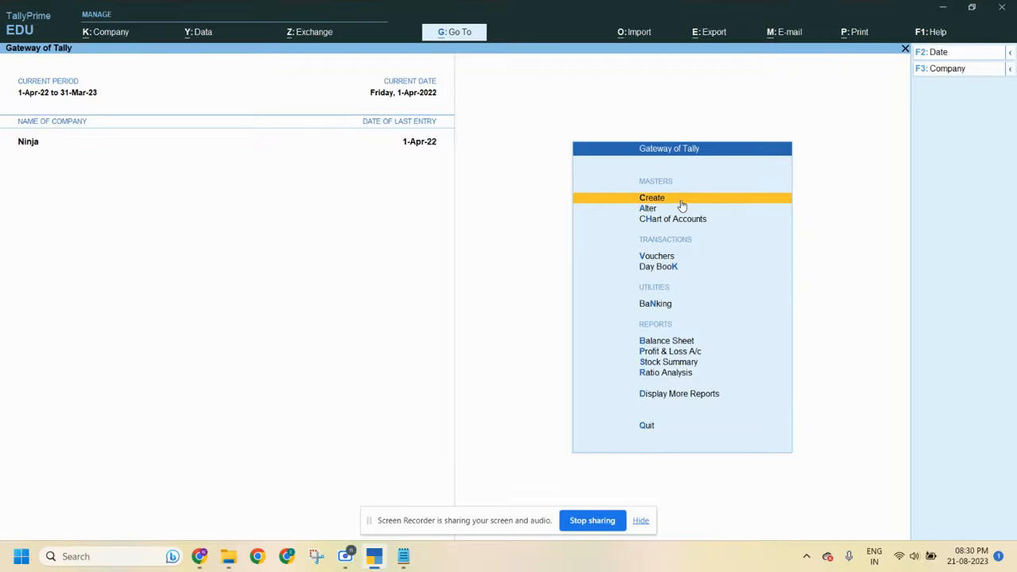
click(403, 556)
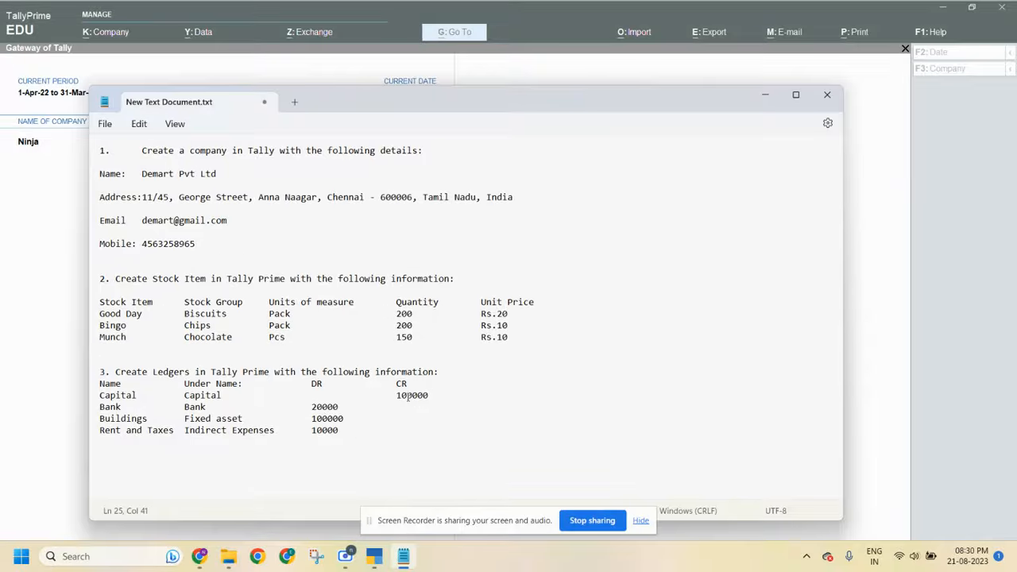
drag(141, 151, 433, 151)
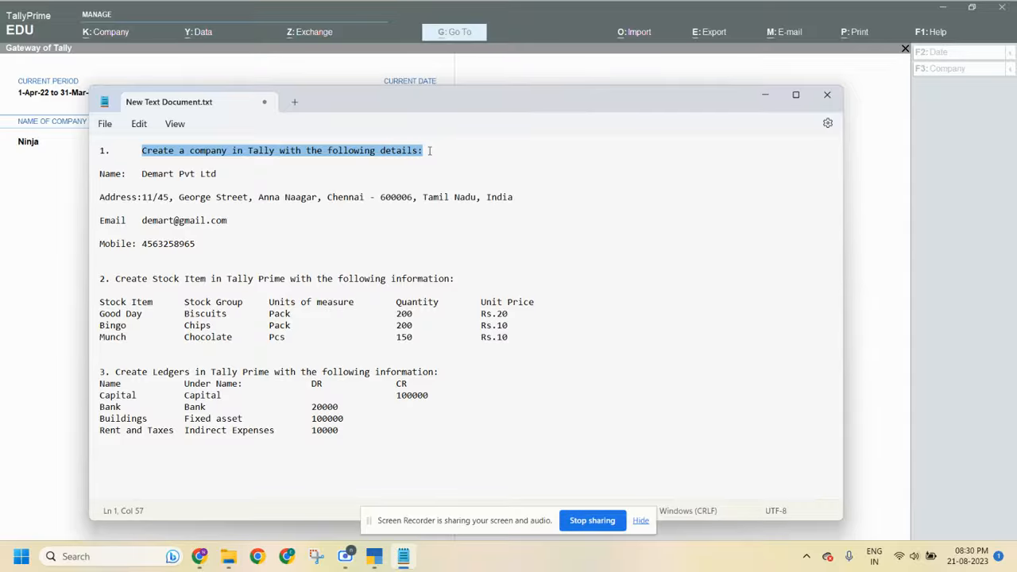
click(877, 133)
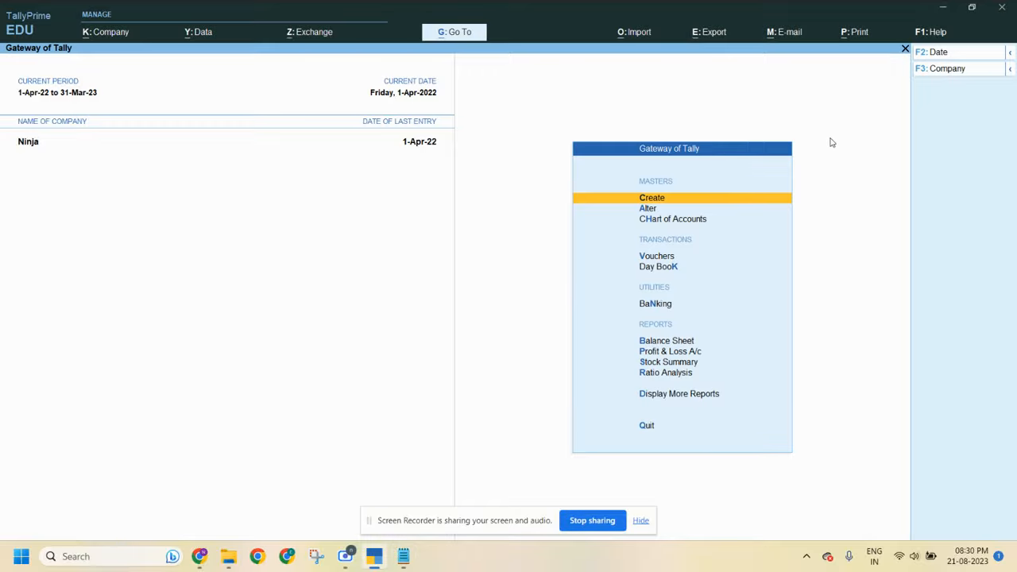
Step: Open a blank company creation form through the change-company option of master creation
click(689, 205)
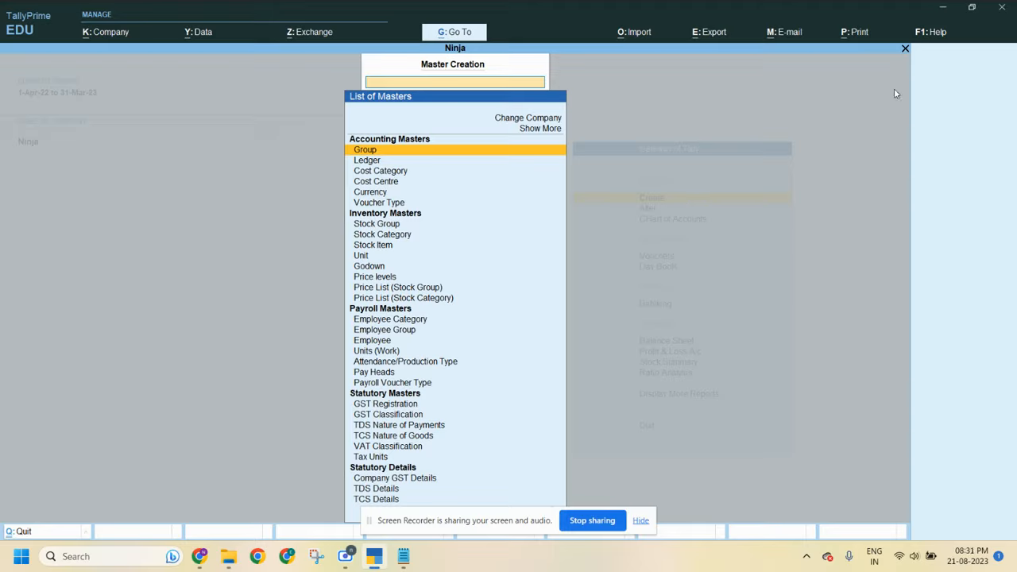
key(Up)
key(Up)
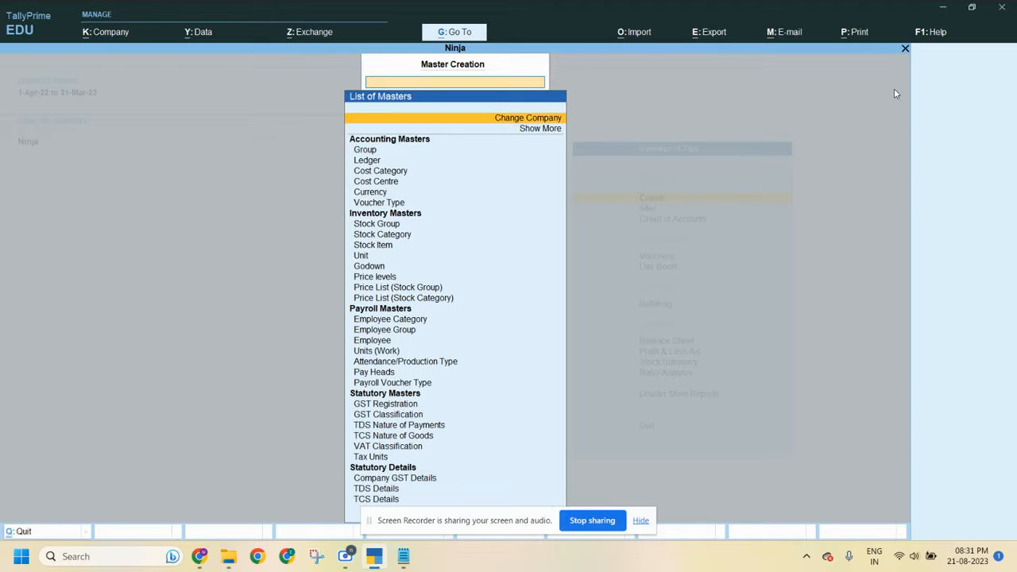
key(Return)
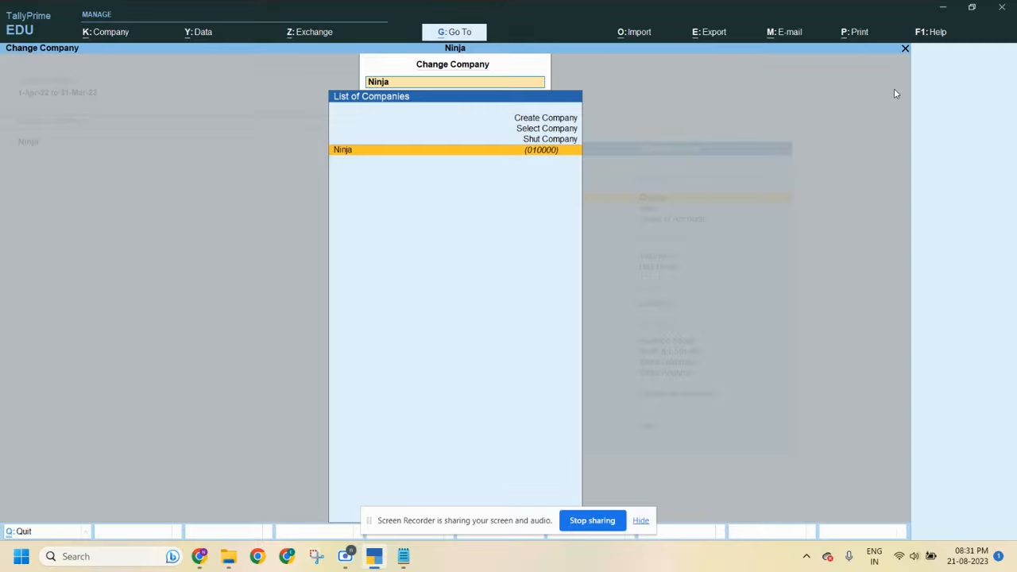
key(Up)
key(Up)
key(Up)
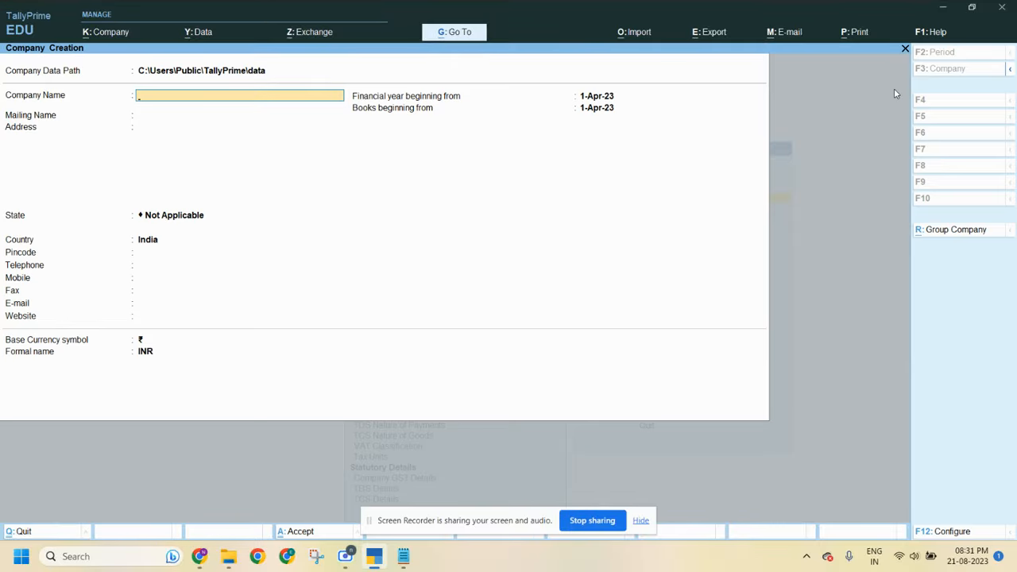
Step: Copy Demart Pvt Ltd from the Notepad document into the company name and keep the same mailing name
click(404, 558)
click(194, 173)
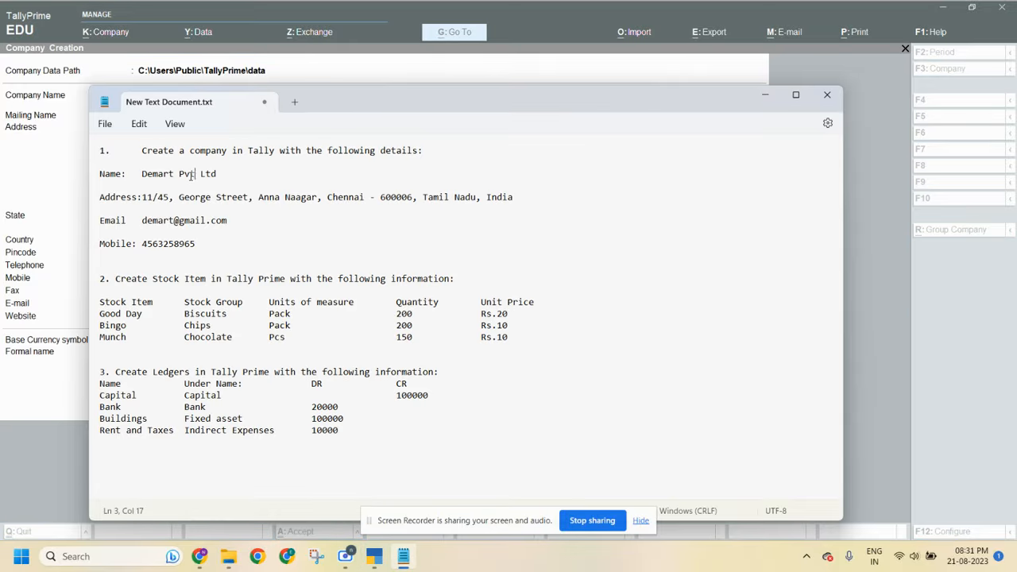
drag(143, 173, 218, 174)
key(ctrl+c)
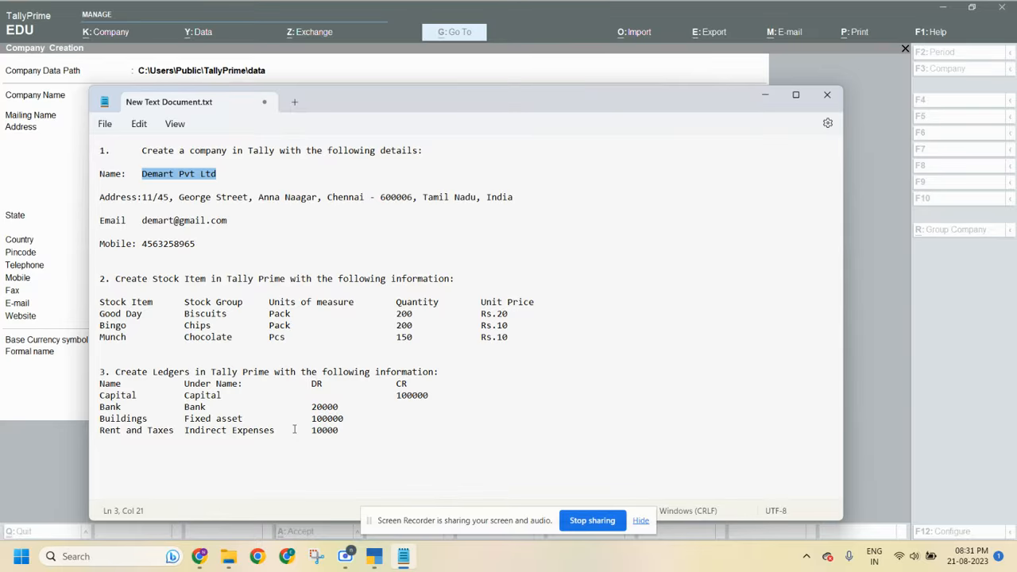
click(67, 115)
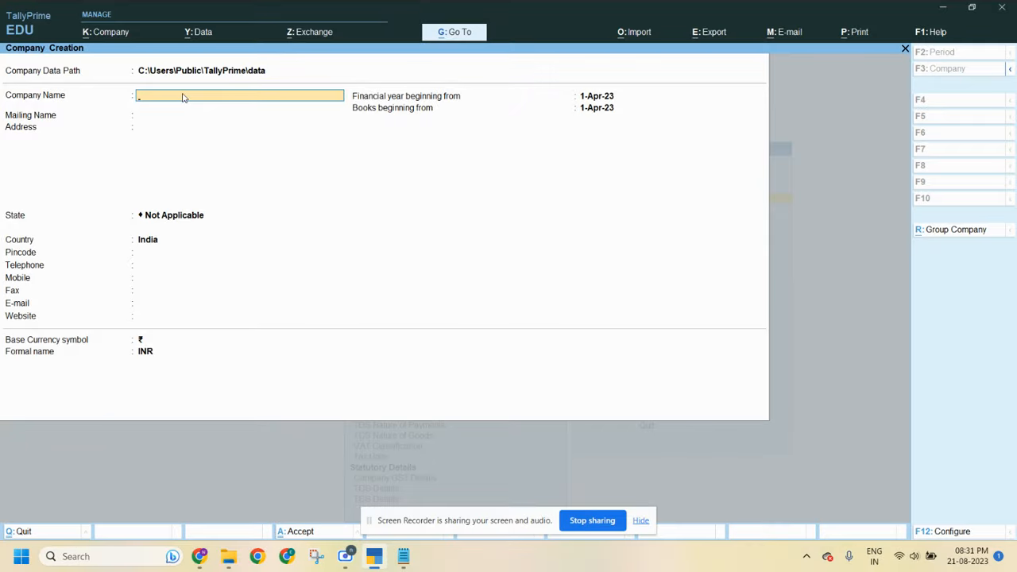
key(ctrl+v)
click(178, 119)
click(162, 131)
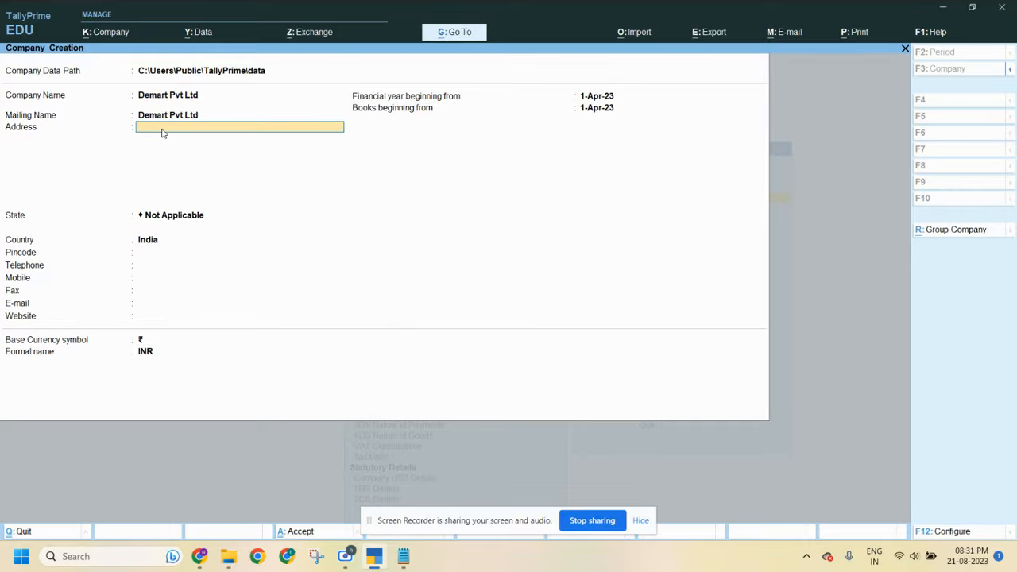
Step: Copy the full company address from the Notepad document into the address field of the company form
key(alt+Tab)
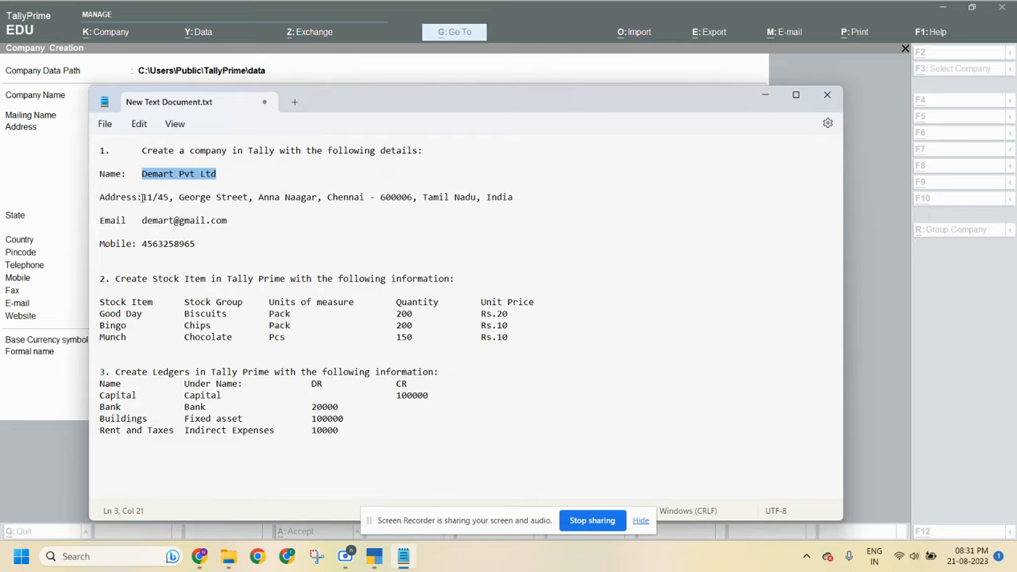
drag(144, 200, 311, 201)
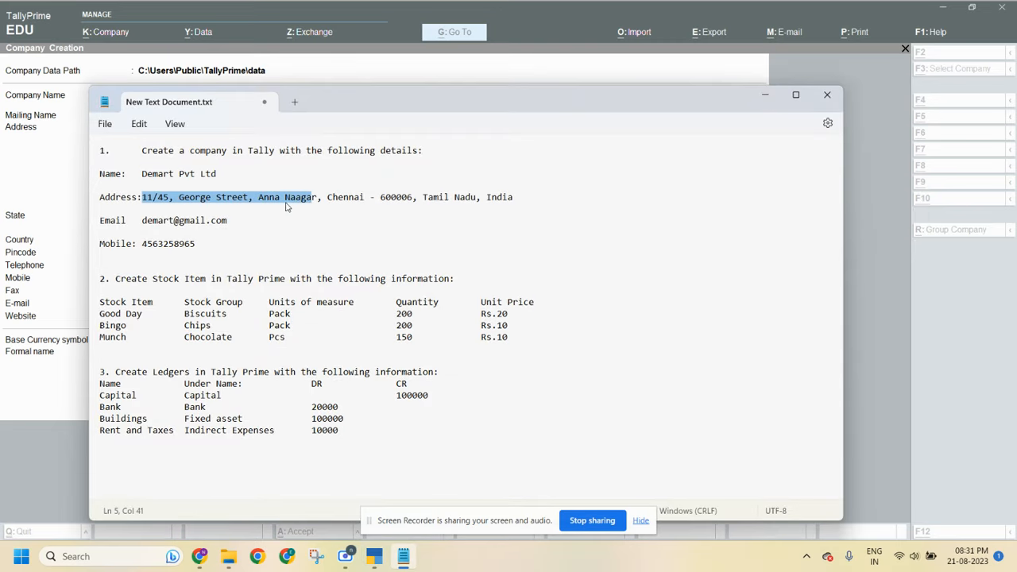
click(287, 202)
drag(142, 199, 584, 198)
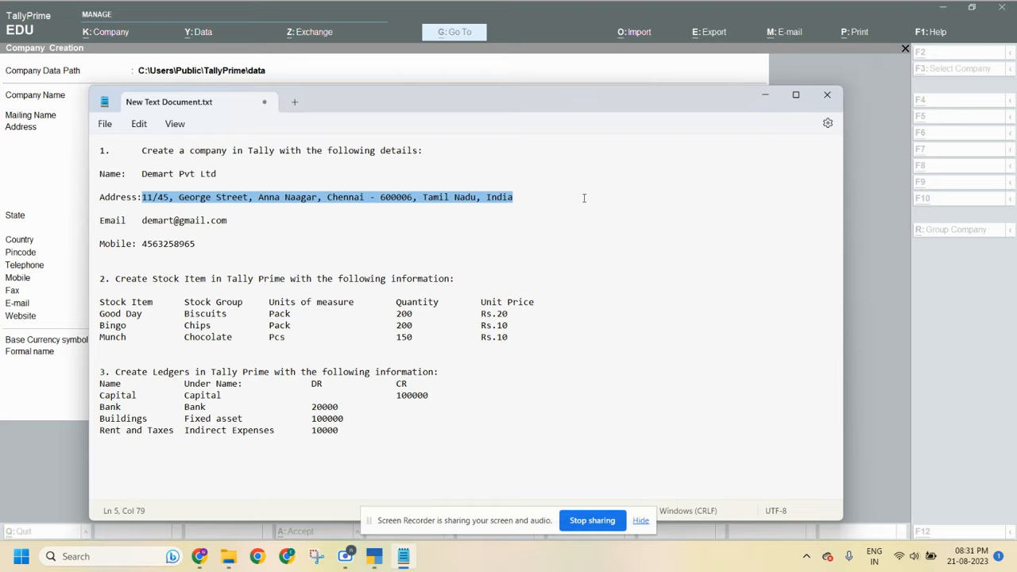
key(ctrl+c)
click(64, 176)
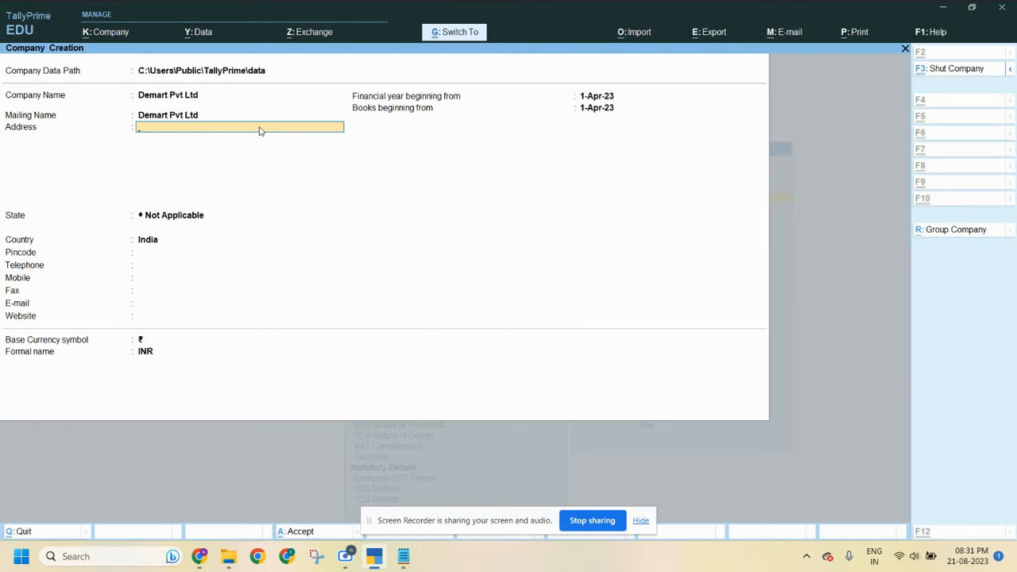
key(ctrl+v)
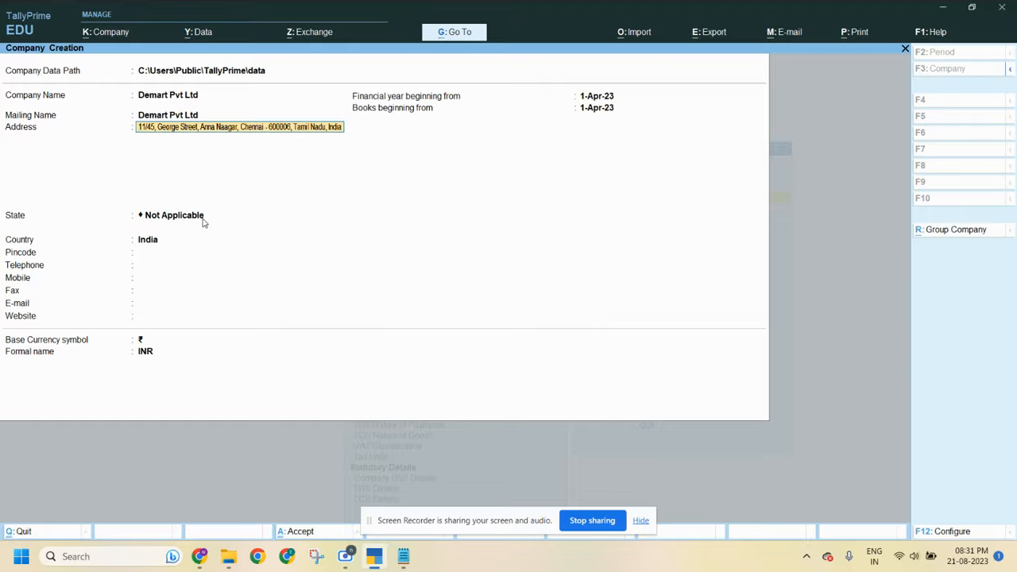
Step: Set the company's state to Tamil Nadu and enter the pincode from its address
click(186, 217)
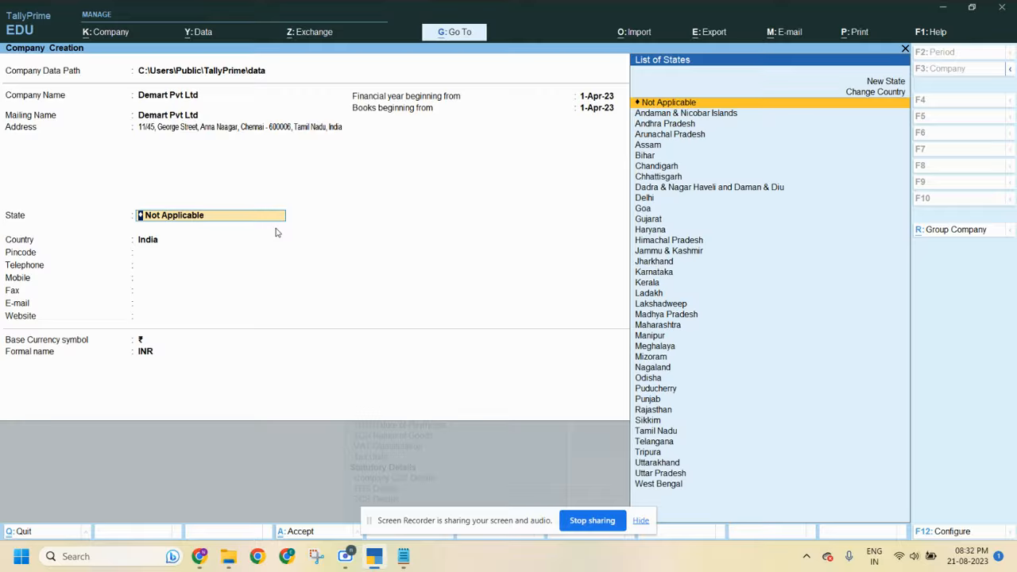
key(Down)
key(Down)
key(Down)
key(Down)
key(Down)
key(Down)
key(Down)
key(Down)
key(Down)
key(Down)
key(Down)
key(Down)
key(Down)
key(Down)
key(Down)
key(Down)
key(Down)
key(Down)
key(Down)
key(Down)
key(Down)
key(Down)
key(Down)
key(Down)
key(Down)
key(Down)
key(Down)
key(Down)
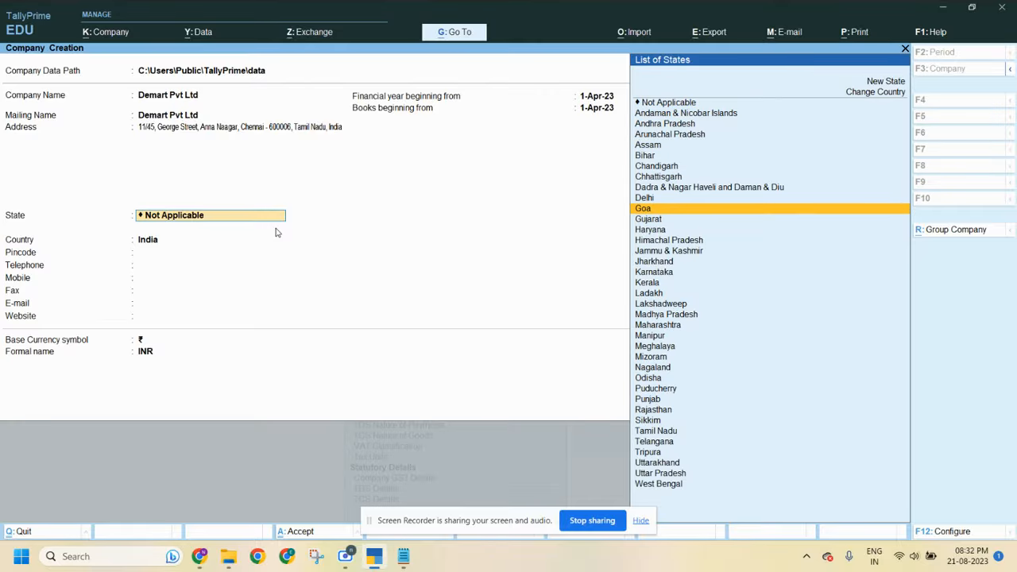
key(Down)
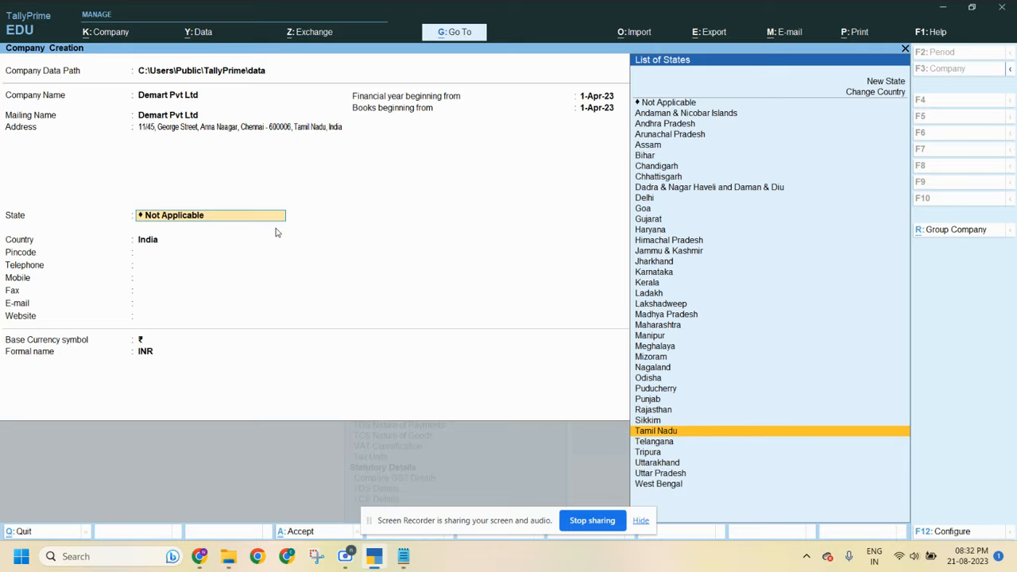
key(Return)
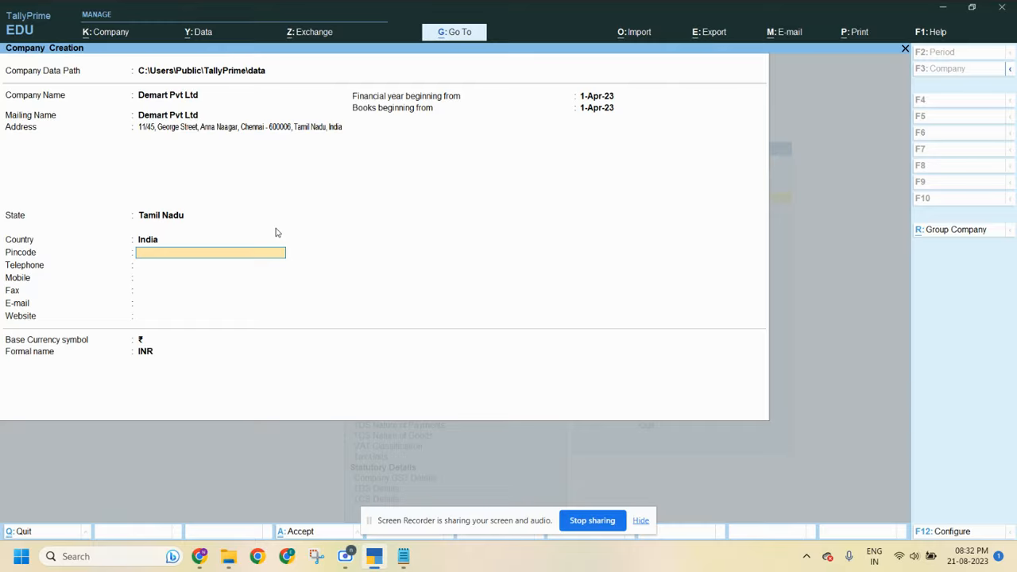
text(600006)
key(Return)
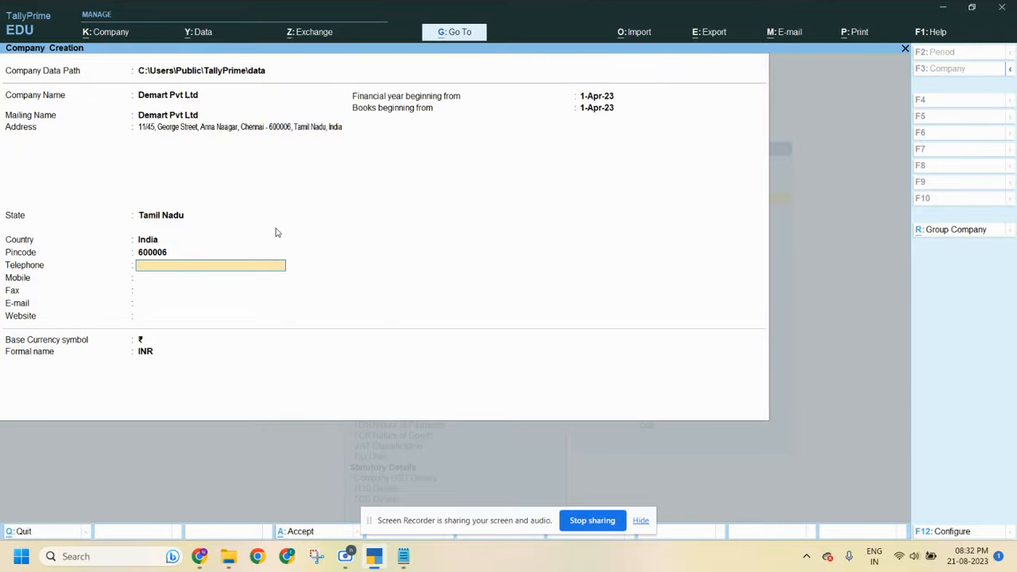
Step: Copy the mobile number from the Notepad document into the company's mobile field, leaving telephone empty
key(alt+Tab)
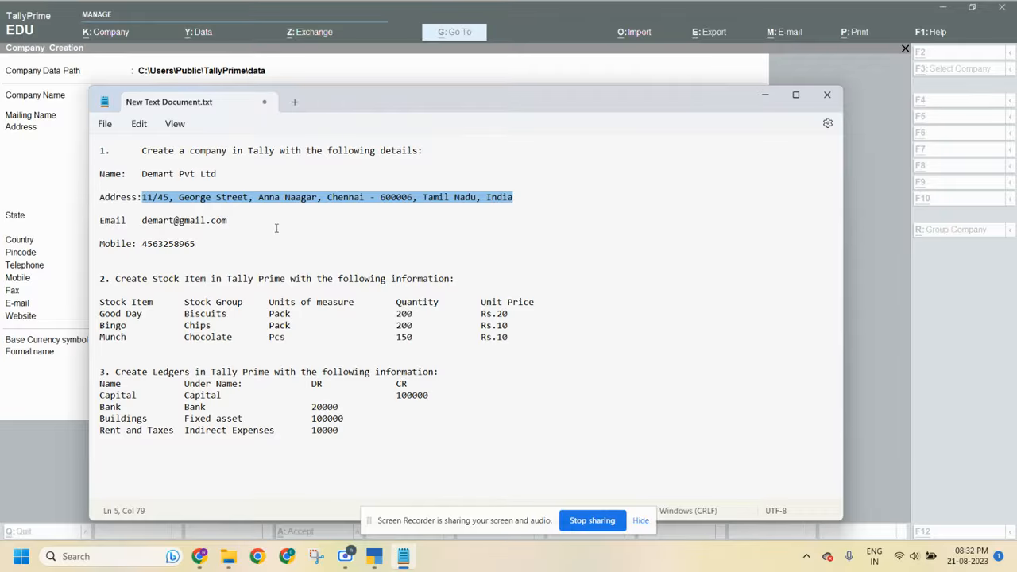
key(alt+Tab)
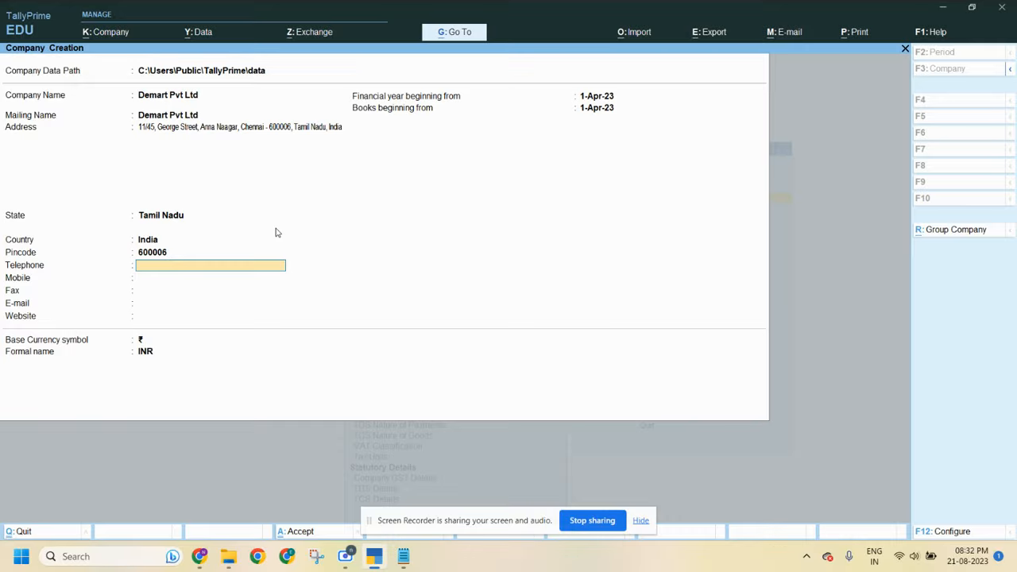
key(alt+Tab)
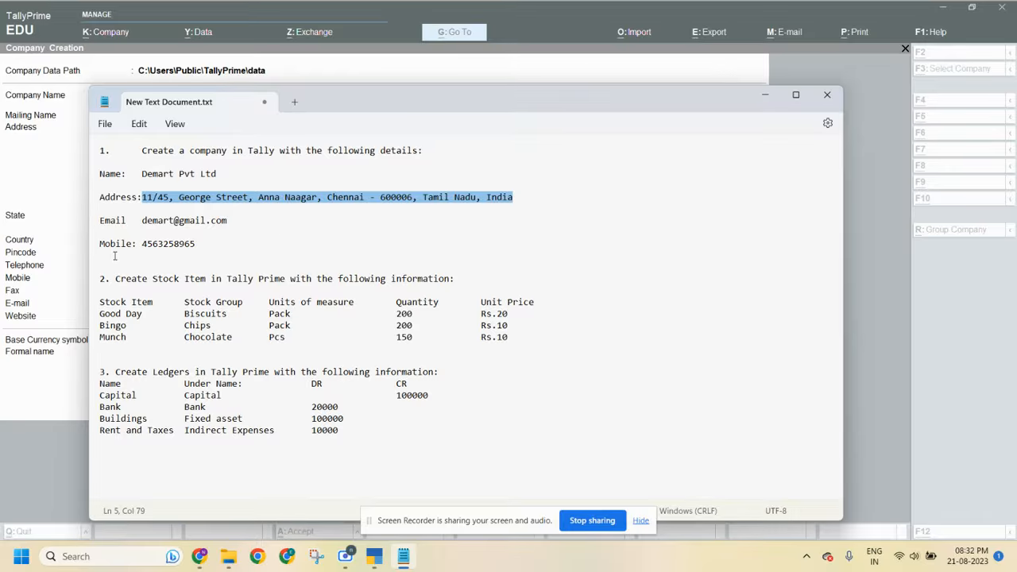
click(144, 245)
drag(147, 246, 199, 246)
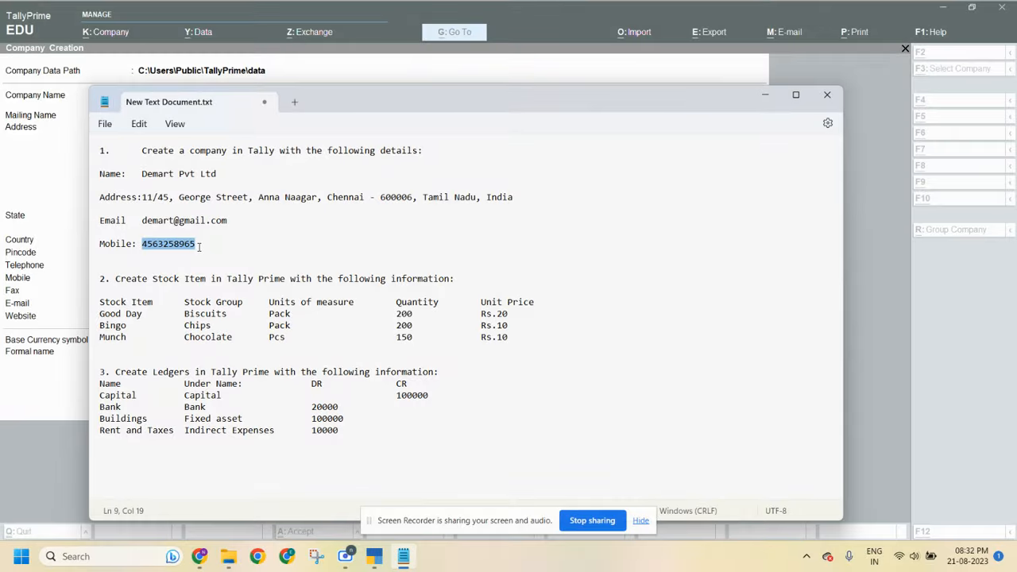
key(ctrl+c)
key(alt+Tab)
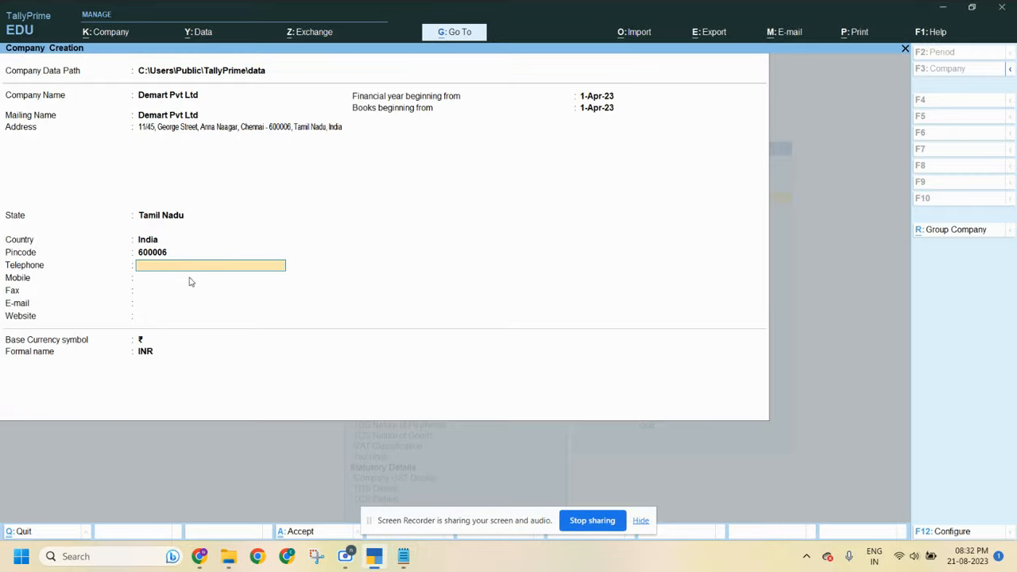
click(171, 281)
key(ctrl+v)
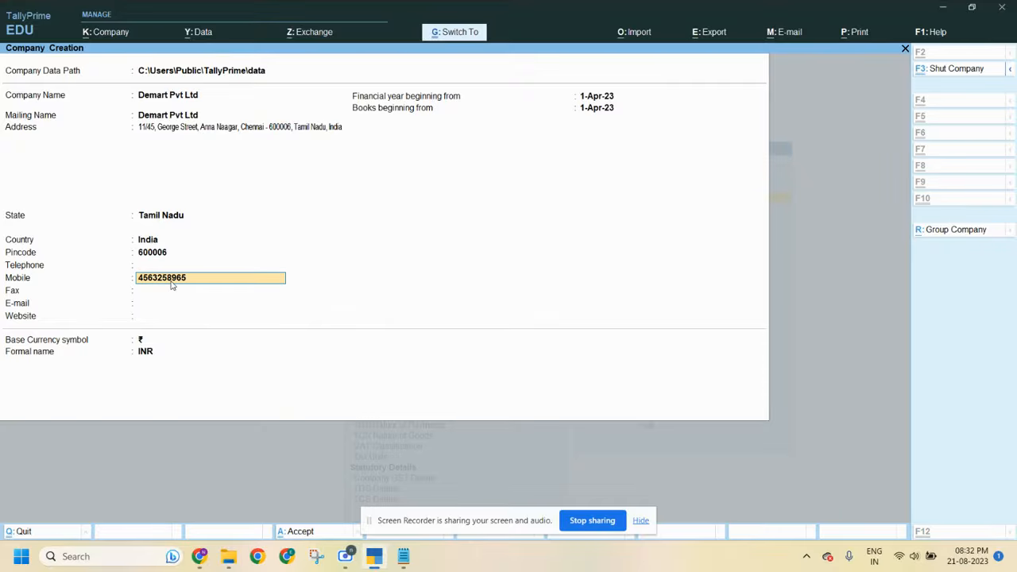
key(Return)
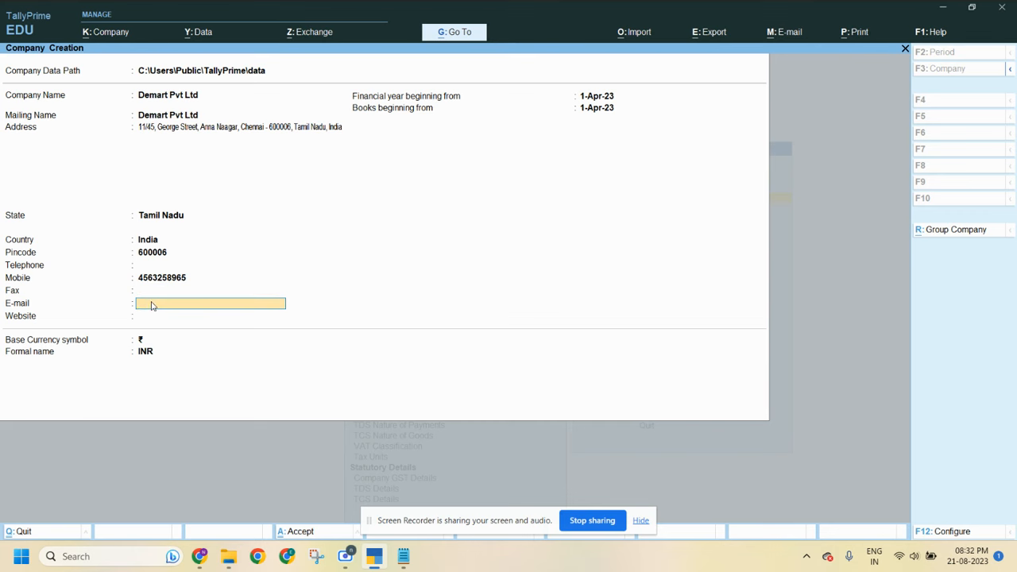
Step: Copy the e-mail address from the Notepad document into the company's e-mail field
key(alt+Tab)
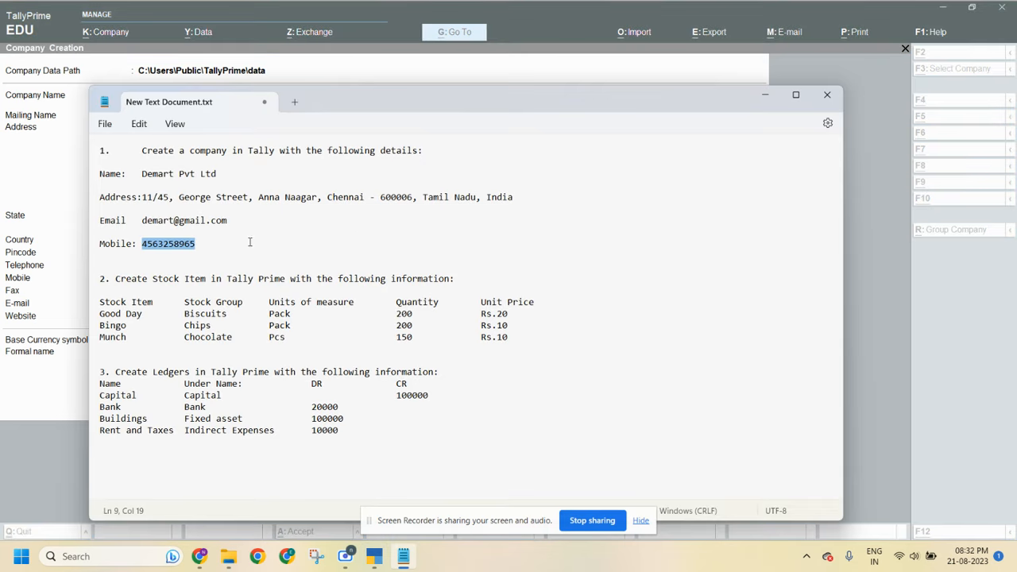
drag(141, 223, 235, 223)
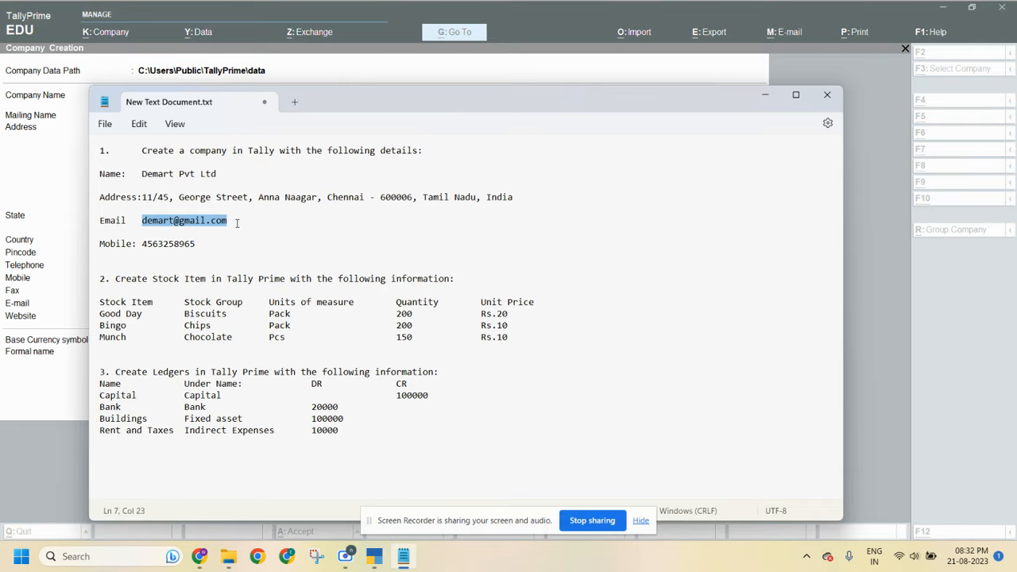
key(alt+Tab)
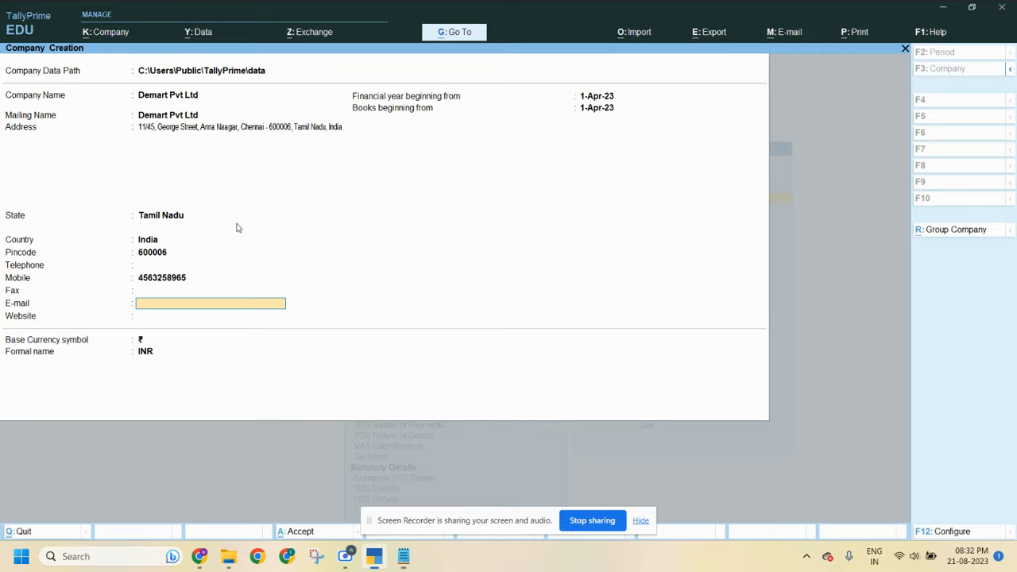
key(ctrl+v)
key(Return)
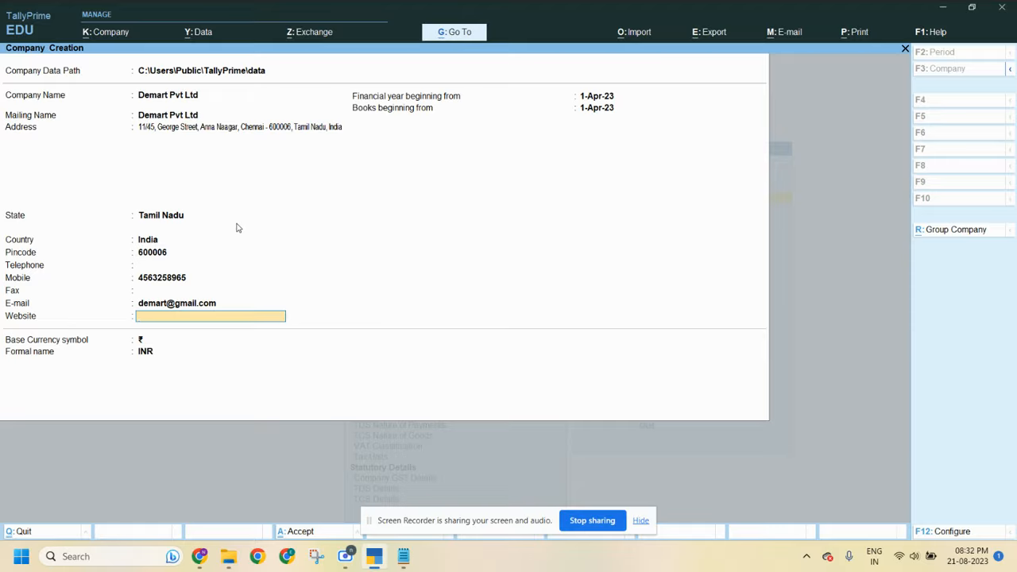
Step: Leave the website empty and accept 1-Apr-23 for the financial year and books beginning dates, with ₹ as base currency symbol
key(Return)
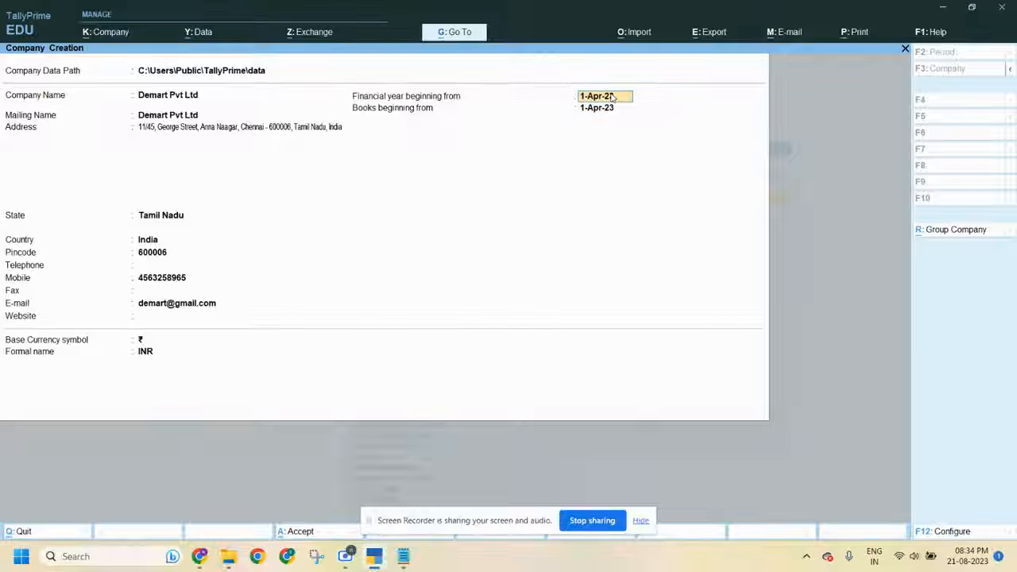
key(Return)
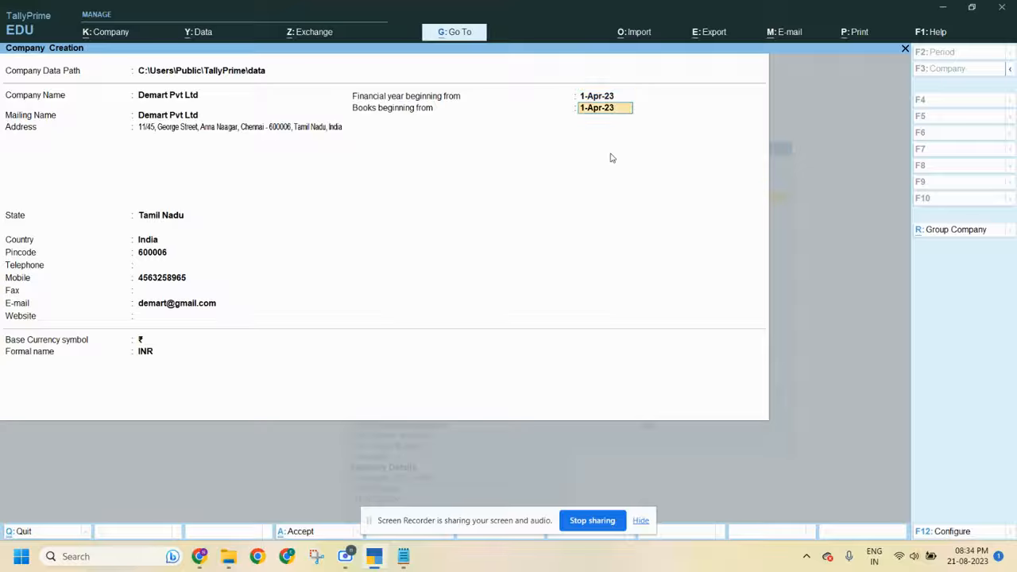
key(Return)
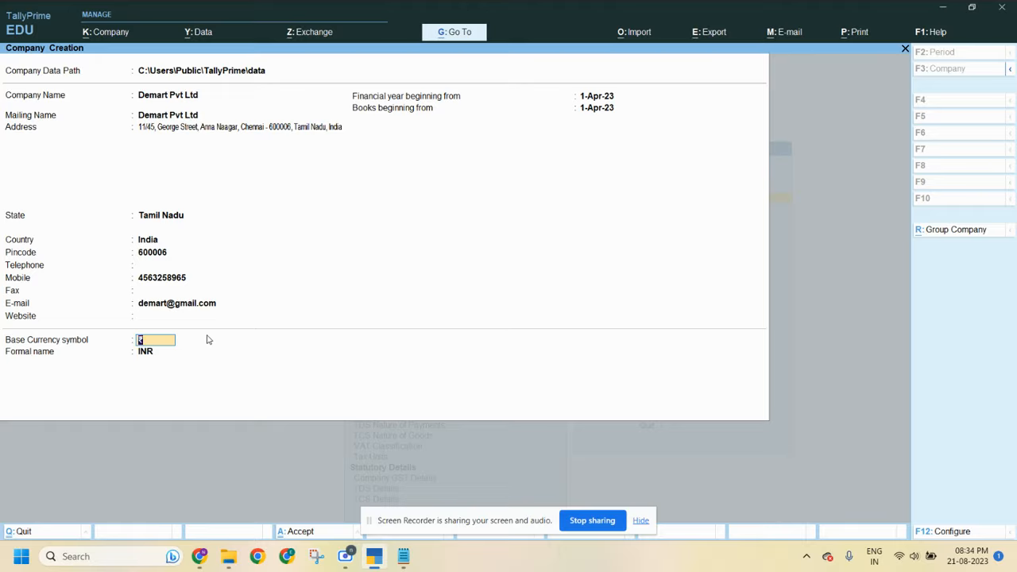
key(Return)
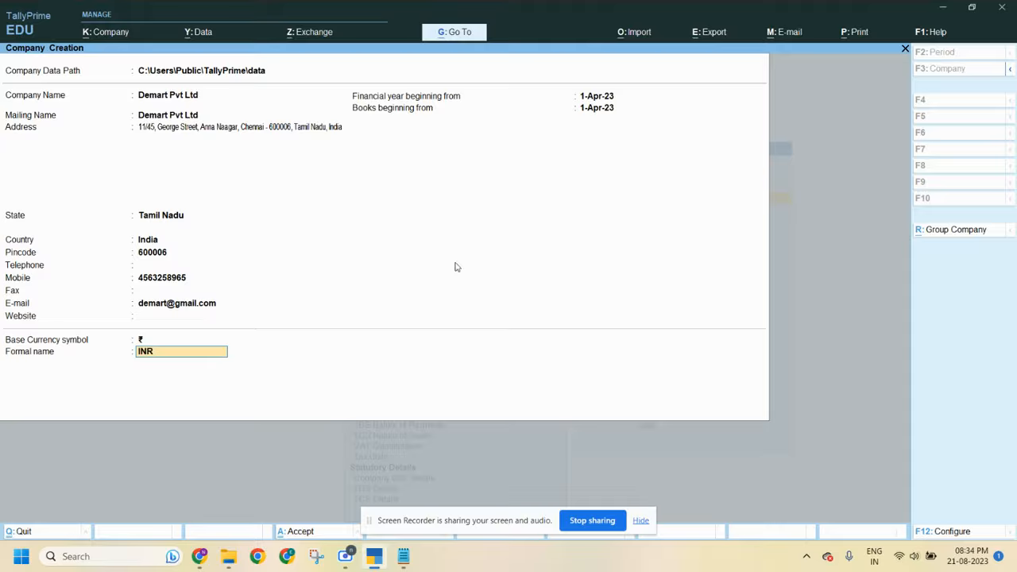
Step: Capture a full-screen snip of the completed company form with Snipping Tool and save it as a JPG in Downloads
click(316, 557)
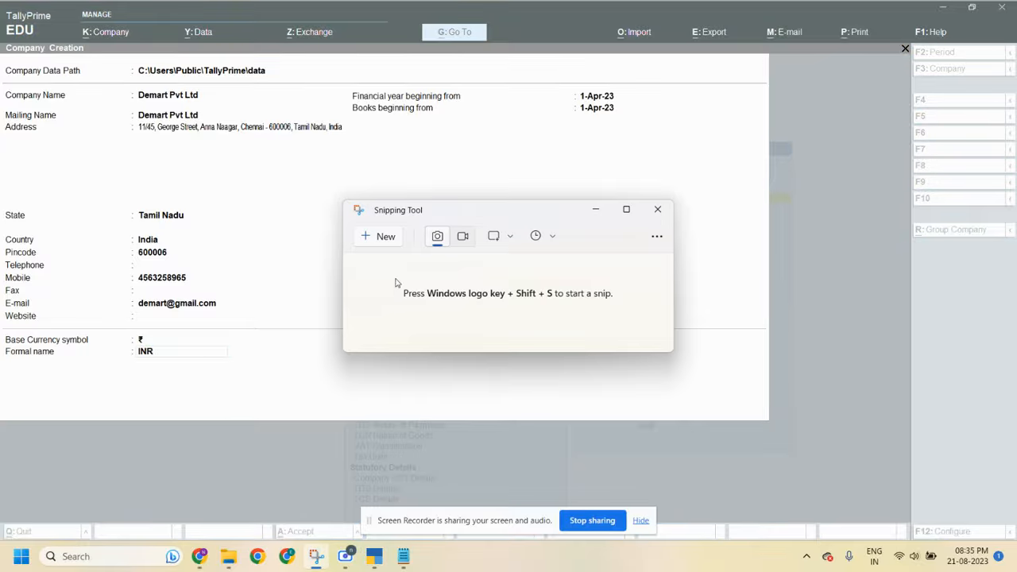
click(378, 236)
drag(0, 0, 1016, 571)
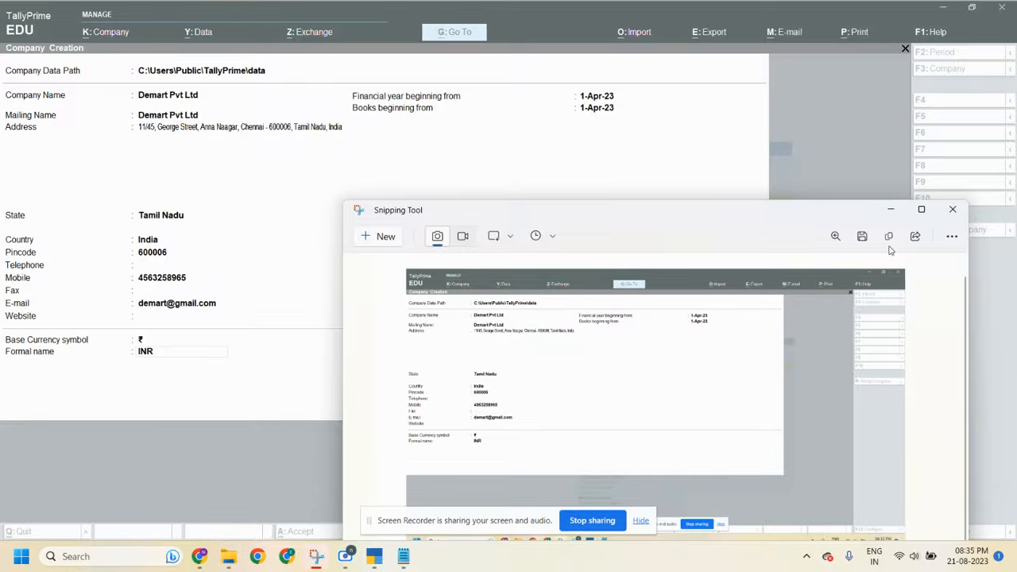
click(871, 238)
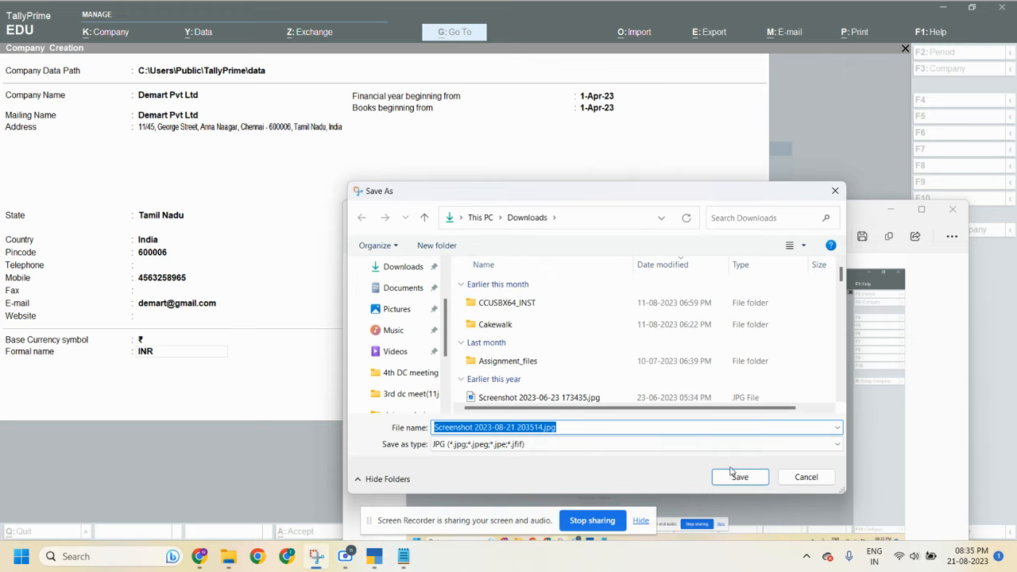
click(732, 479)
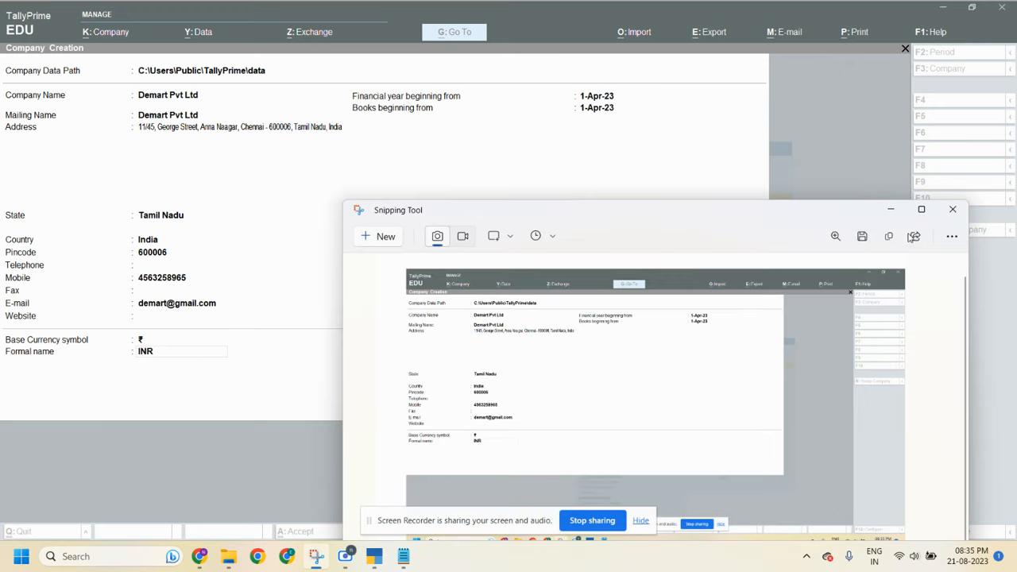
click(899, 217)
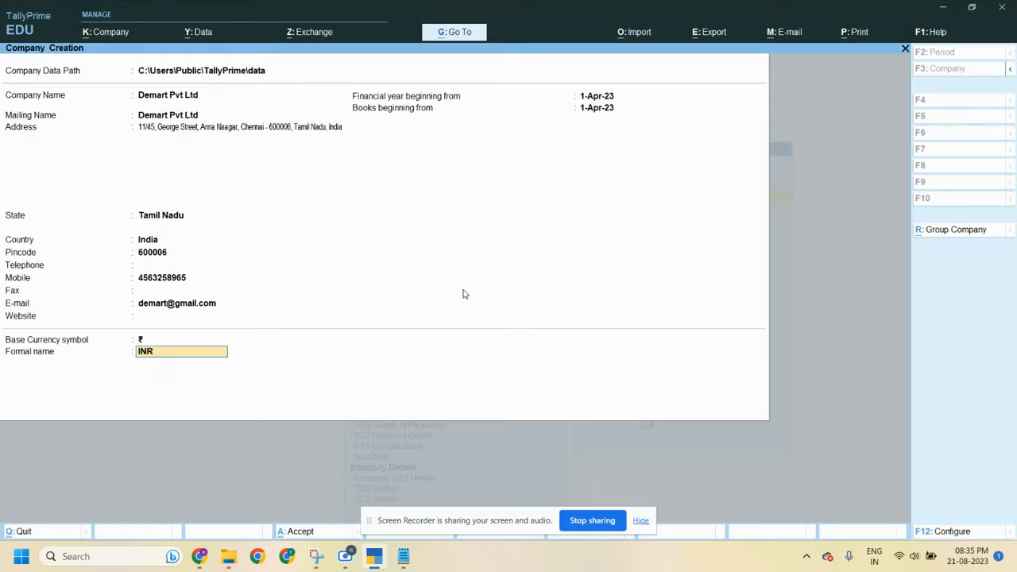
Step: Create the company with formal currency name INR, keeping accounts, bill-wise entry, integrated inventory and GST enabled
key(Return)
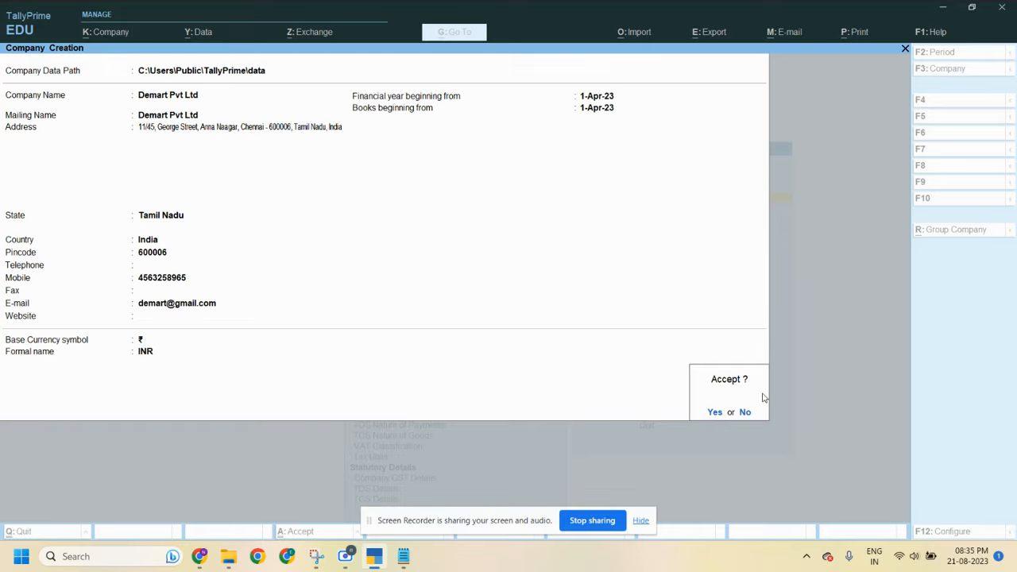
key(Return)
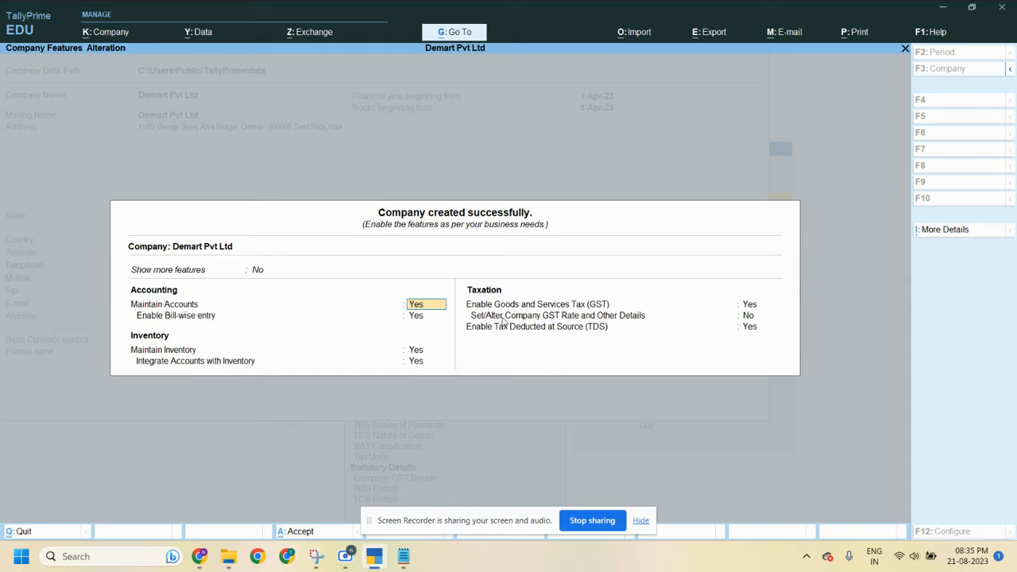
key(Return)
key(Return)
key(Return)
key(Return)
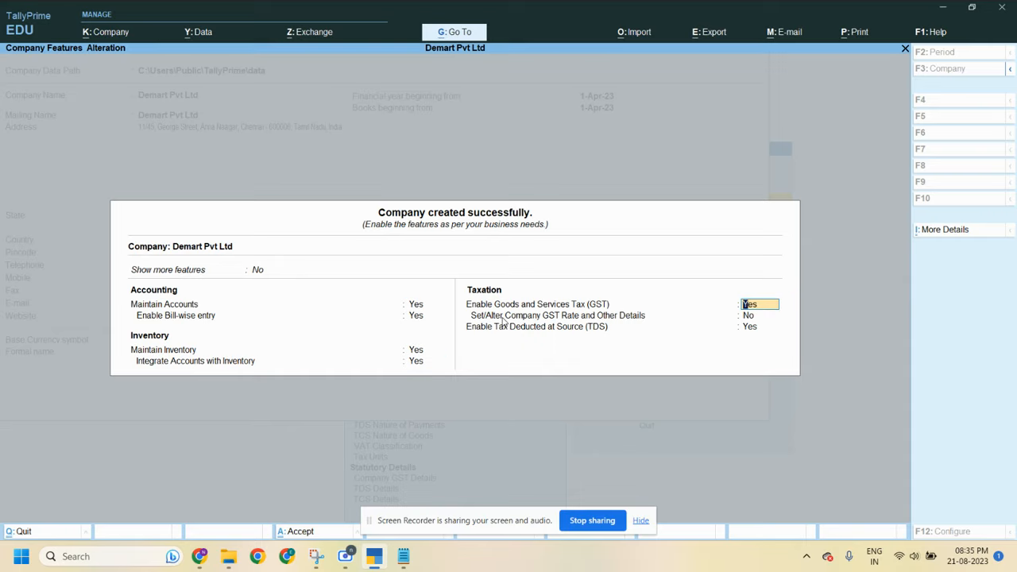
key(Return)
Step: Accept the GST registration for Tamil Nadu as Primary, Regular and Monthly, with GSTIN/UIN empty and e-invoicing set to No
key(Return)
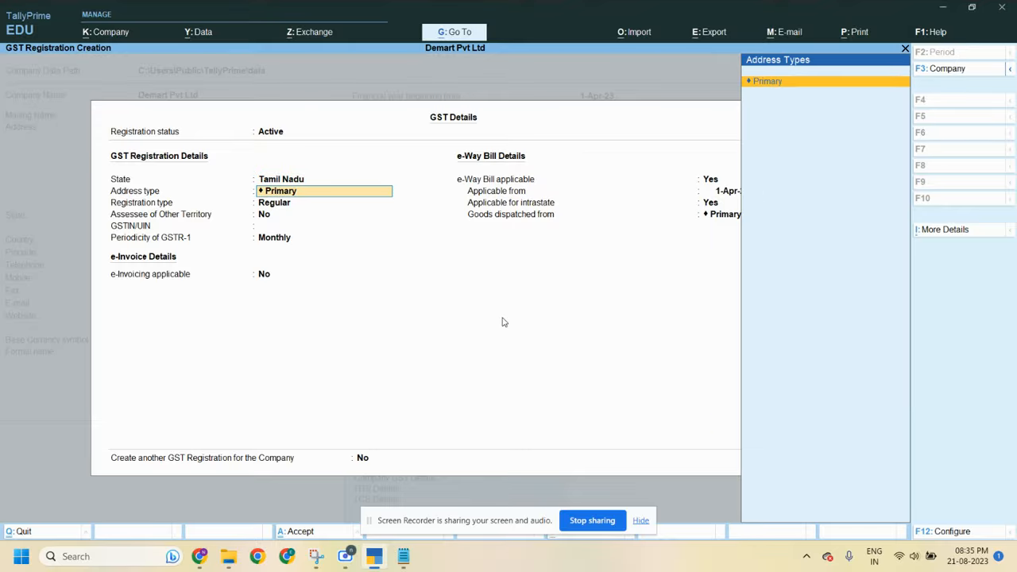
key(Return)
key(Return)
key(Return)
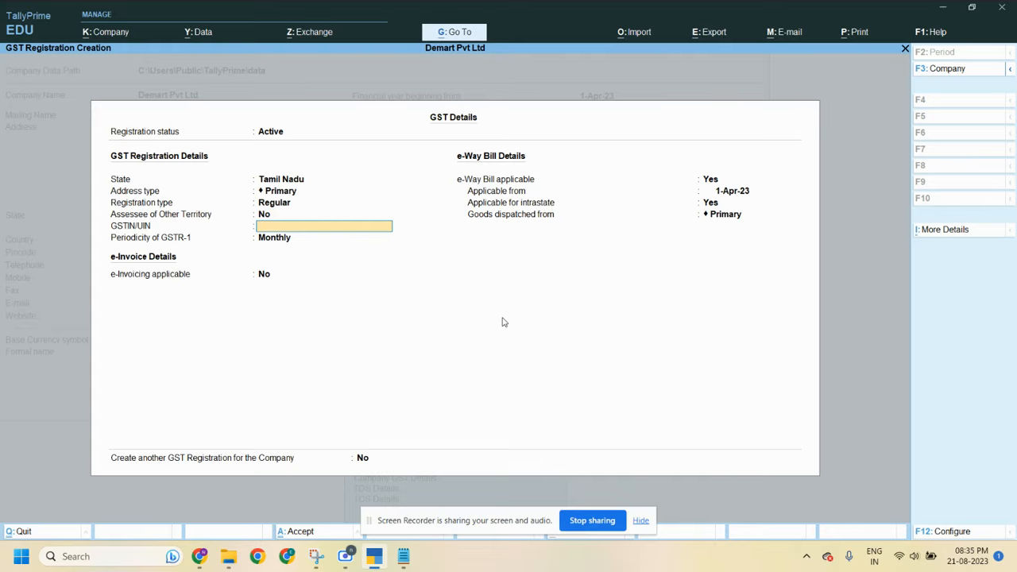
key(Return)
key(Return)
key(Return)
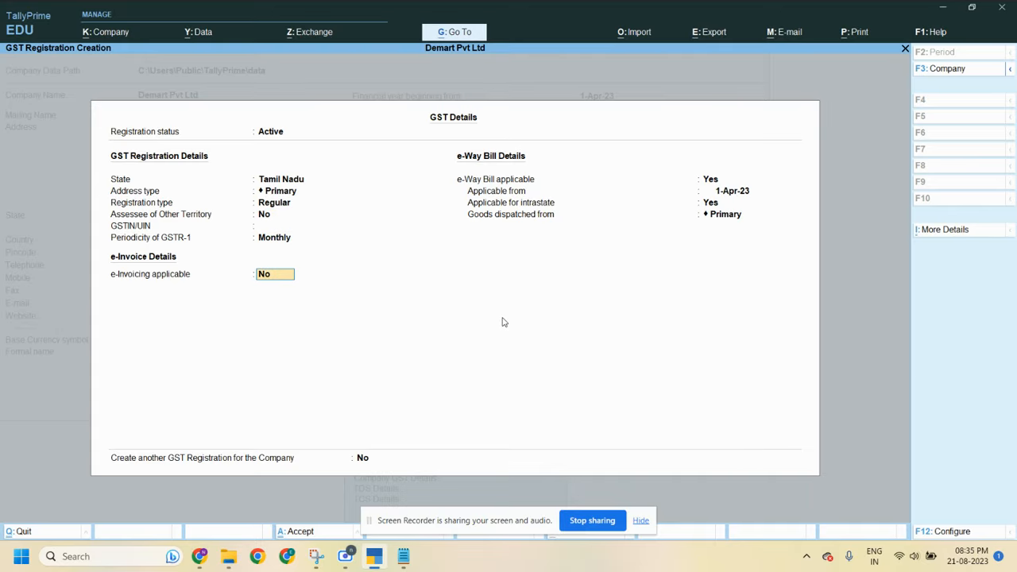
key(Return)
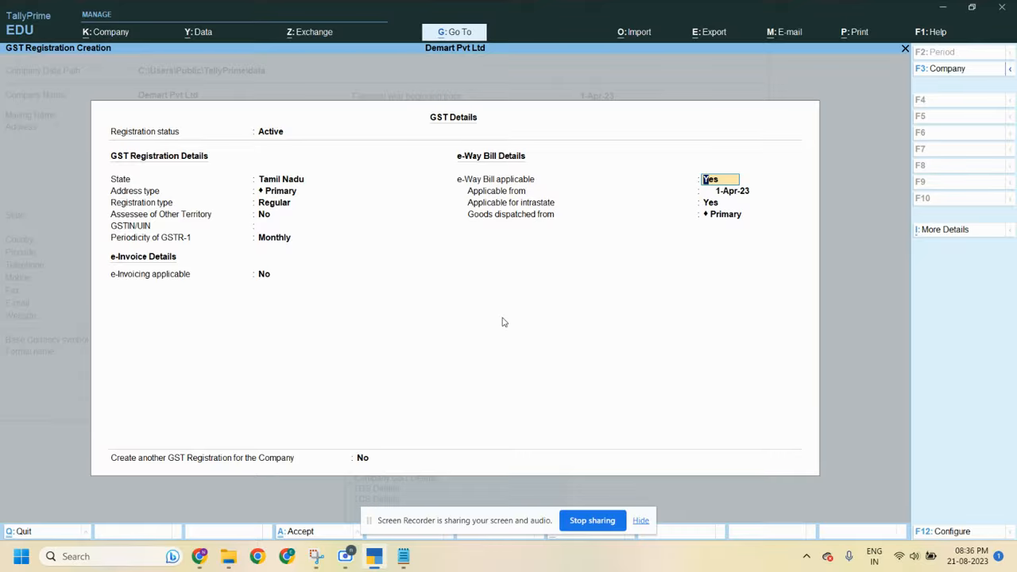
Step: Keep e-Way Bill applicable from 1-Apr-23, including intrastate, with goods dispatched from Primary, and save the GST details
key(Return)
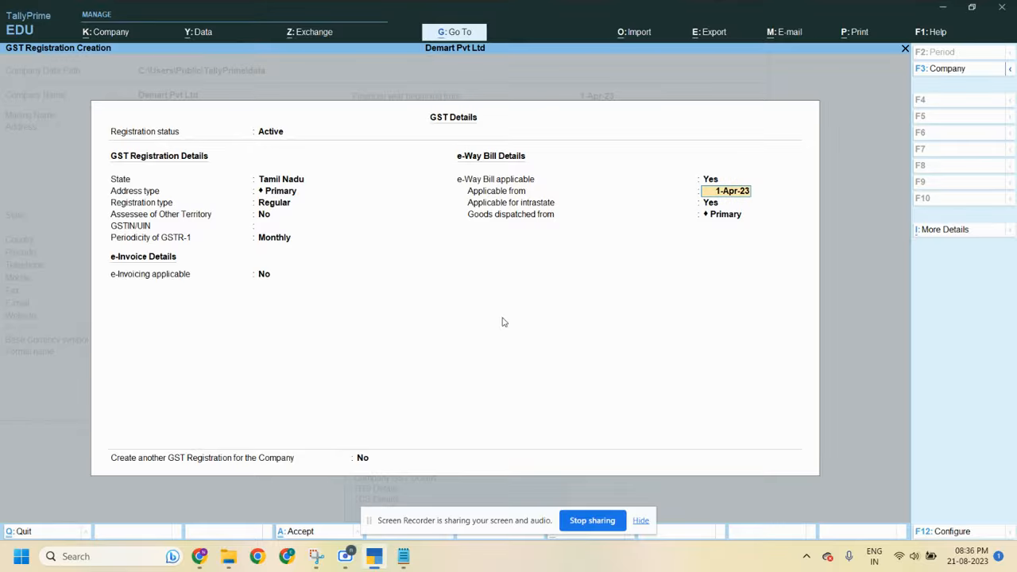
key(Return)
key(Return)
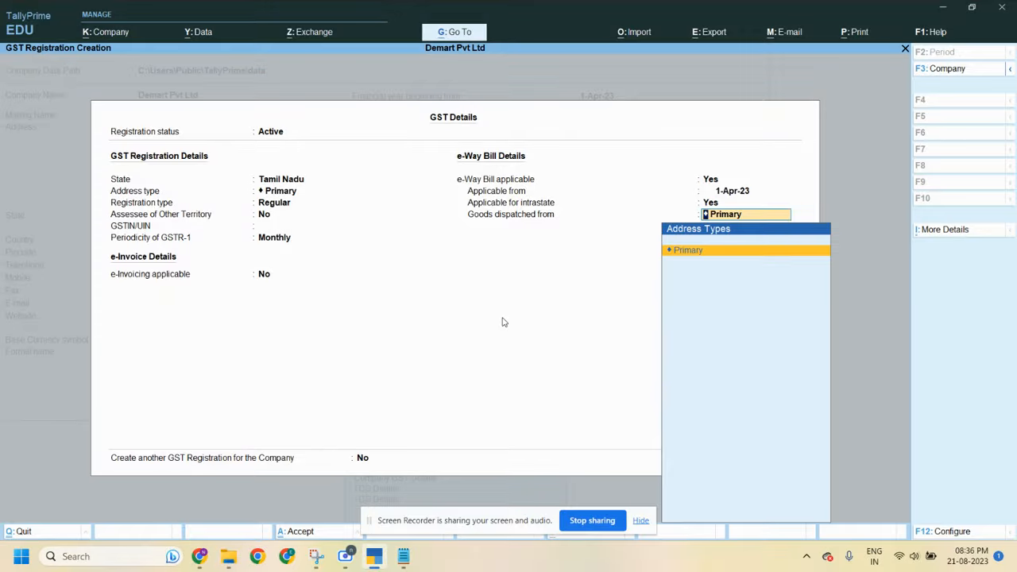
key(Return)
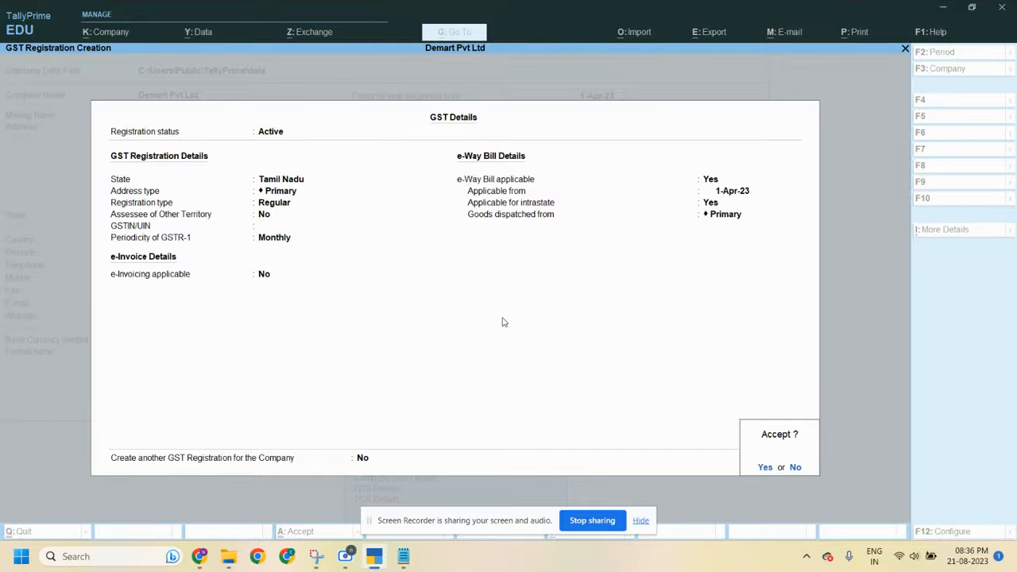
key(Return)
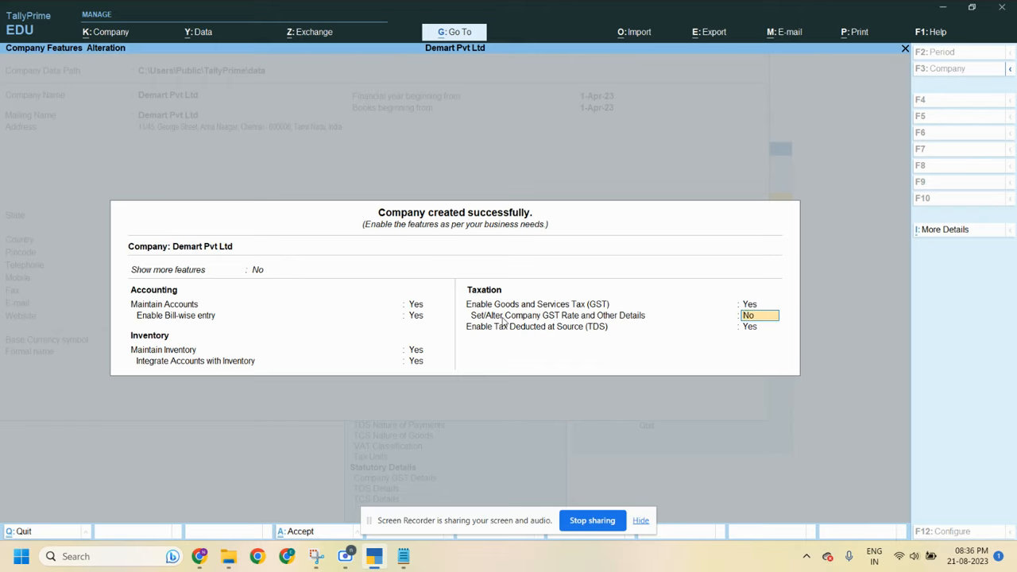
Step: Keep TDS enabled with deductor type Company and TAN fields empty, save the company features, and return to Gateway of Tally
key(Return)
key(Return)
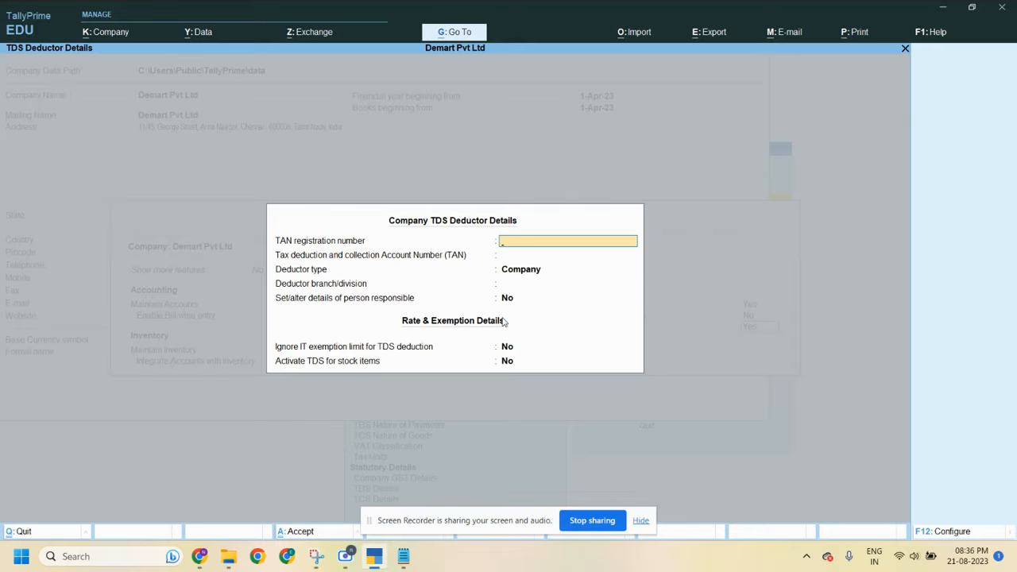
key(Return)
key(Return)
key(Return)
key(Return)
key(Return)
key(Return)
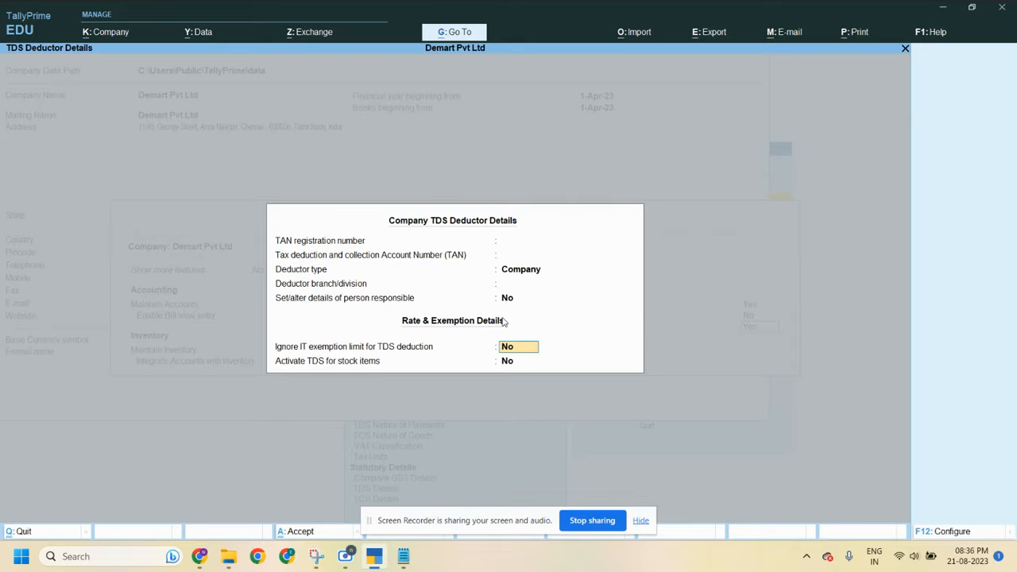
key(Return)
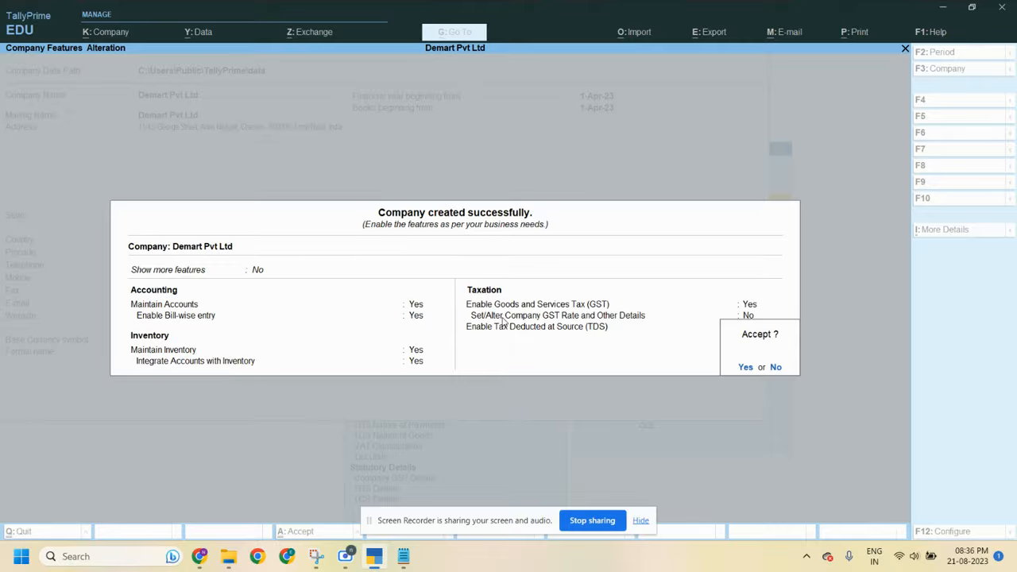
key(Return)
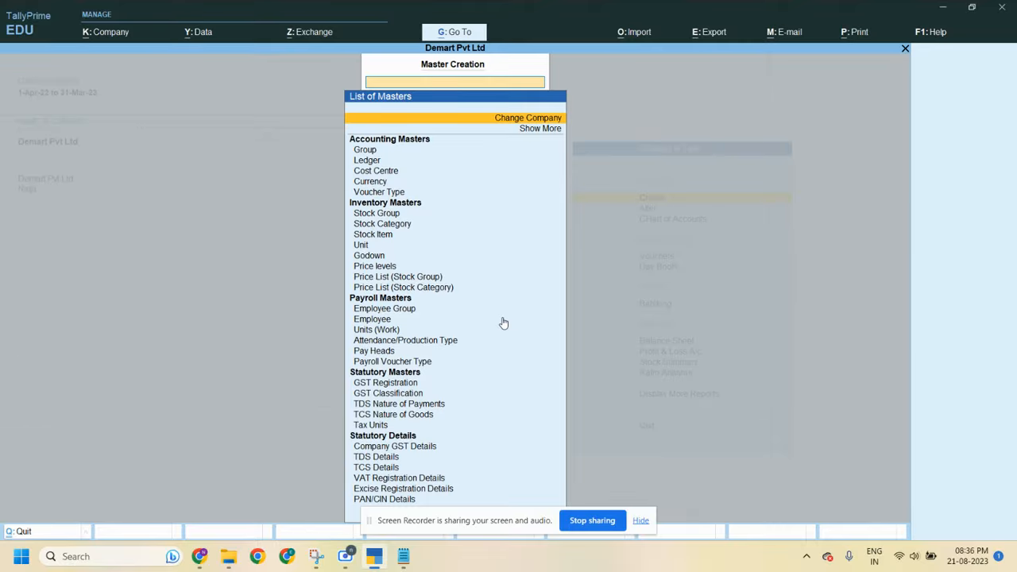
key(Escape)
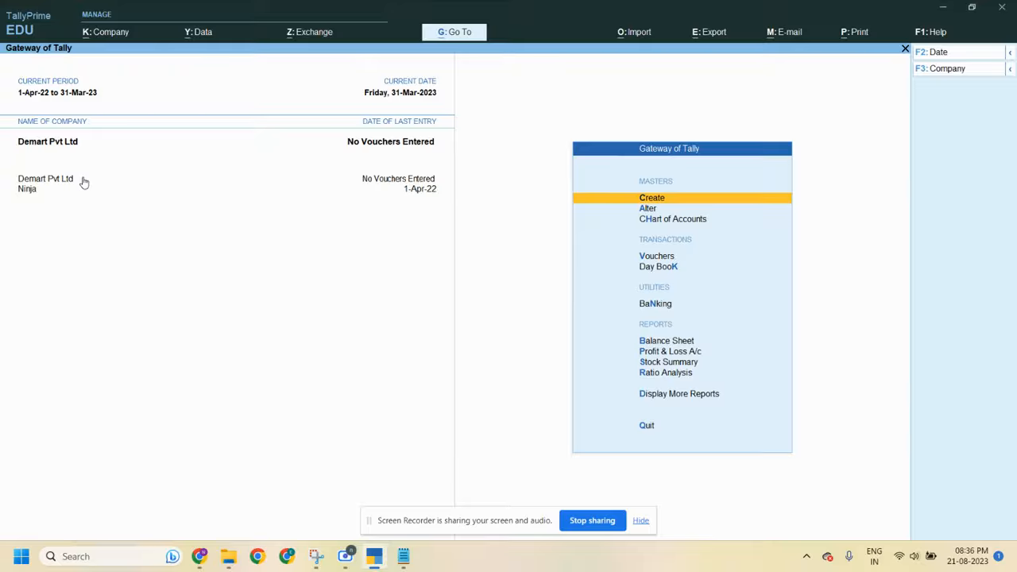
Step: Check the stock item task in the Notepad document, and open the Stock Item creation form for Demart Pvt Ltd in TallyPrime
click(397, 559)
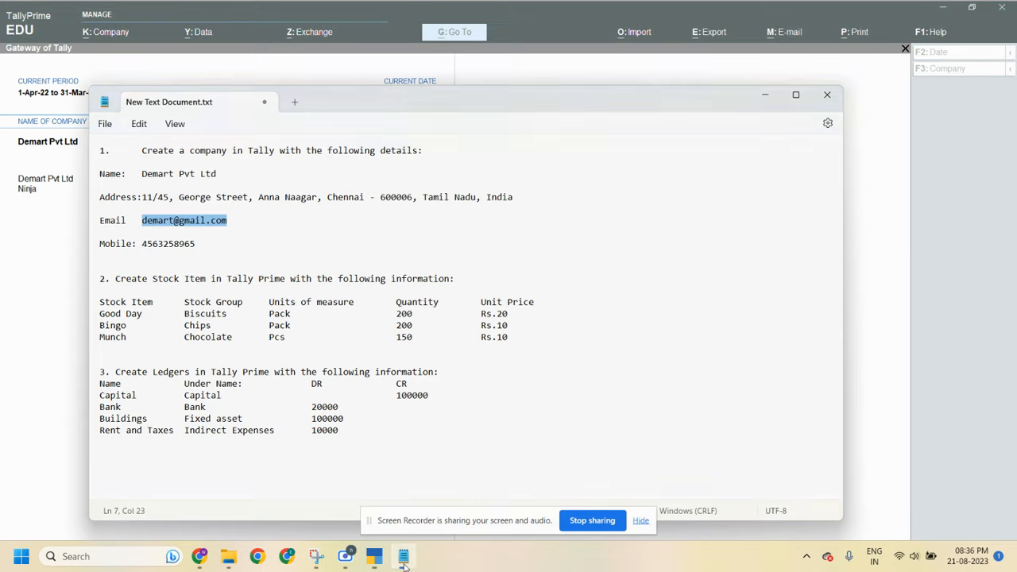
click(323, 254)
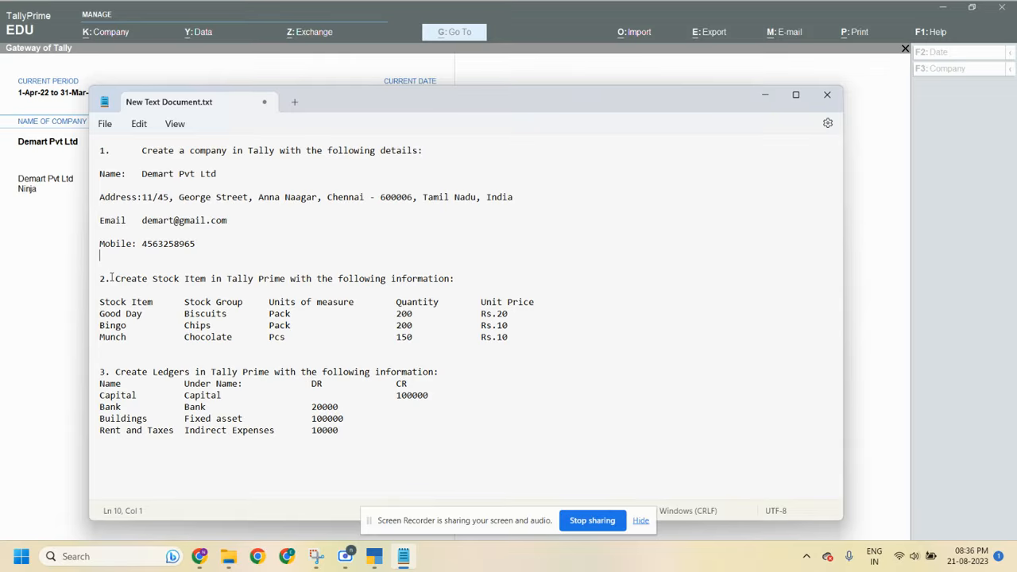
drag(113, 278, 210, 287)
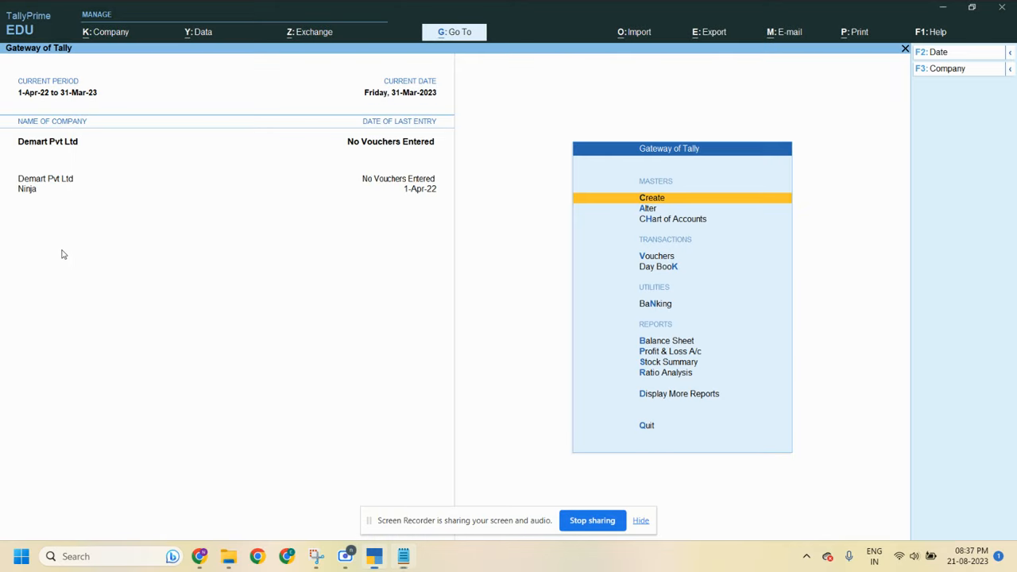
click(63, 254)
key(Return)
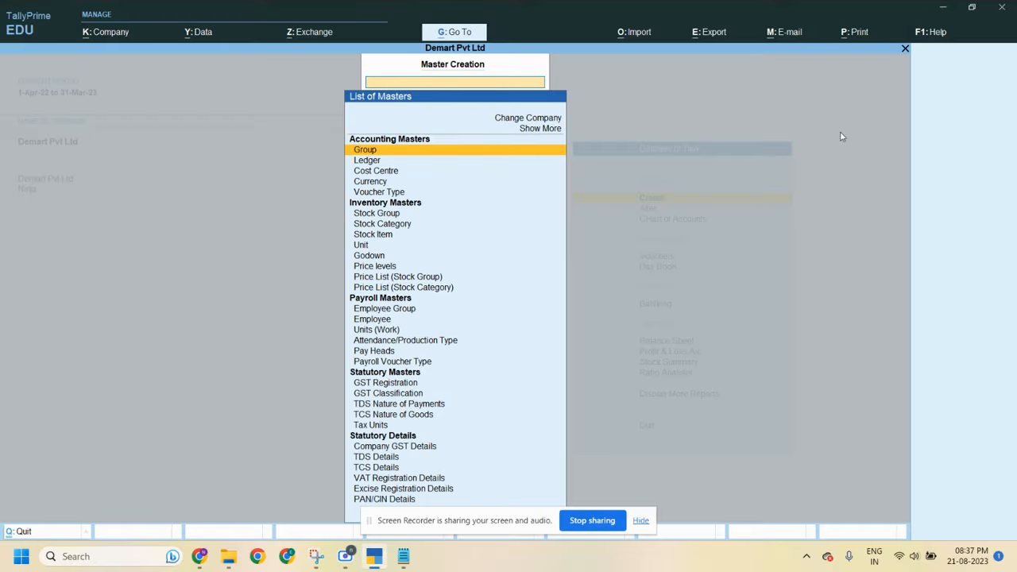
key(Down)
key(Down)
key(Down)
key(Down)
key(Down)
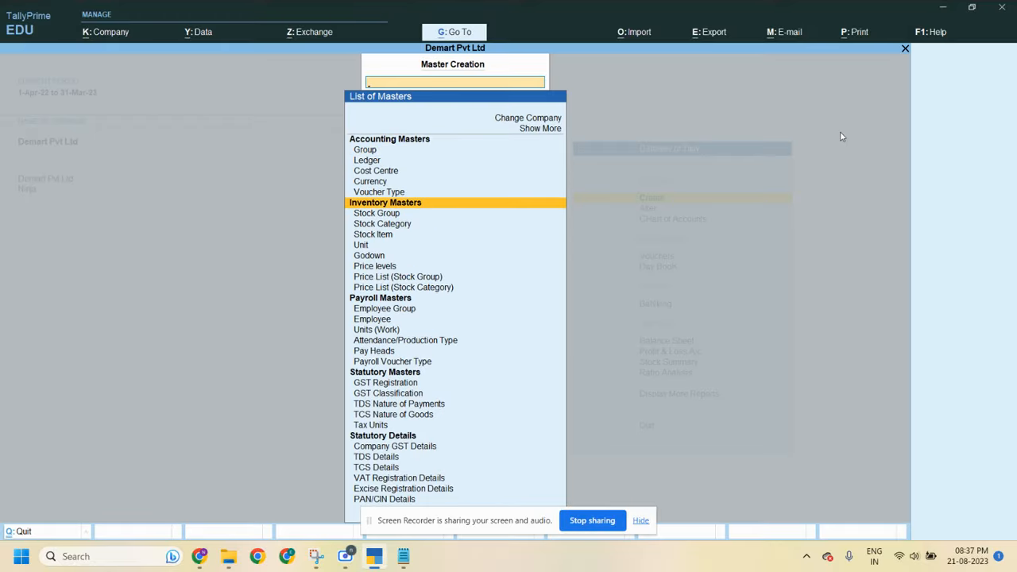
key(Down)
key(Down)
key(Down)
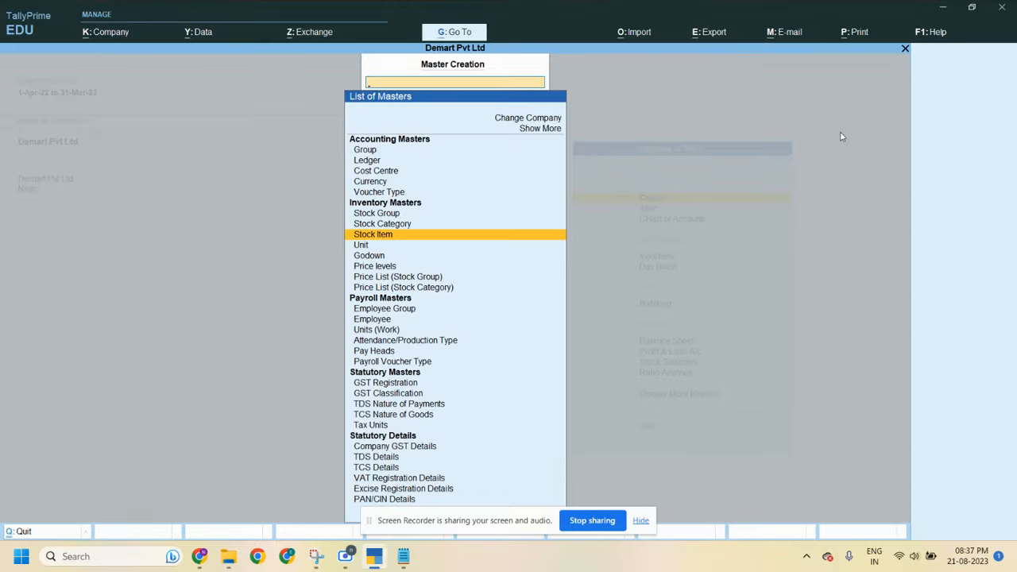
key(Return)
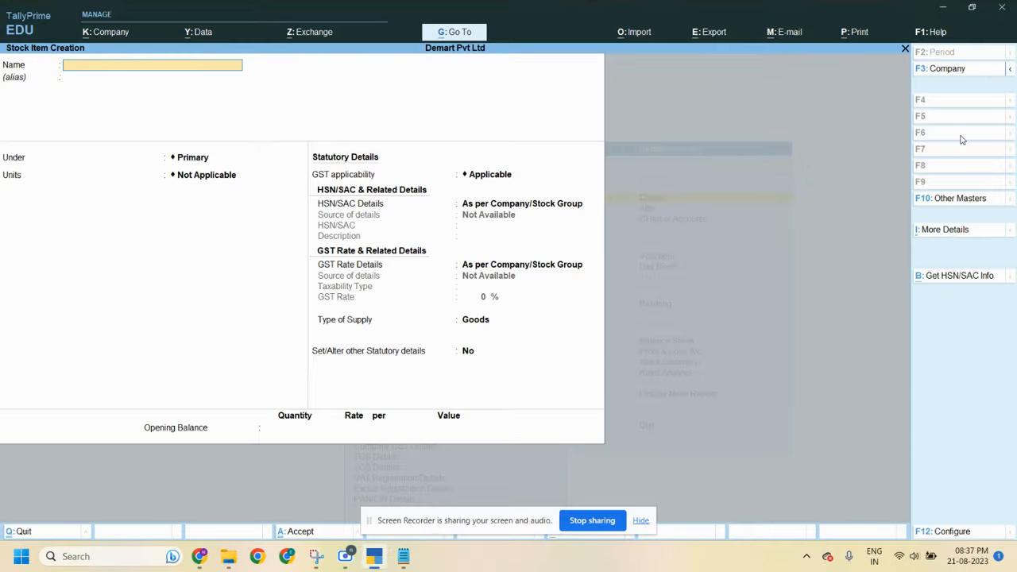
Step: Name the new stock item Good Day as listed in the Notepad document, leaving the alias empty
key(alt+Tab)
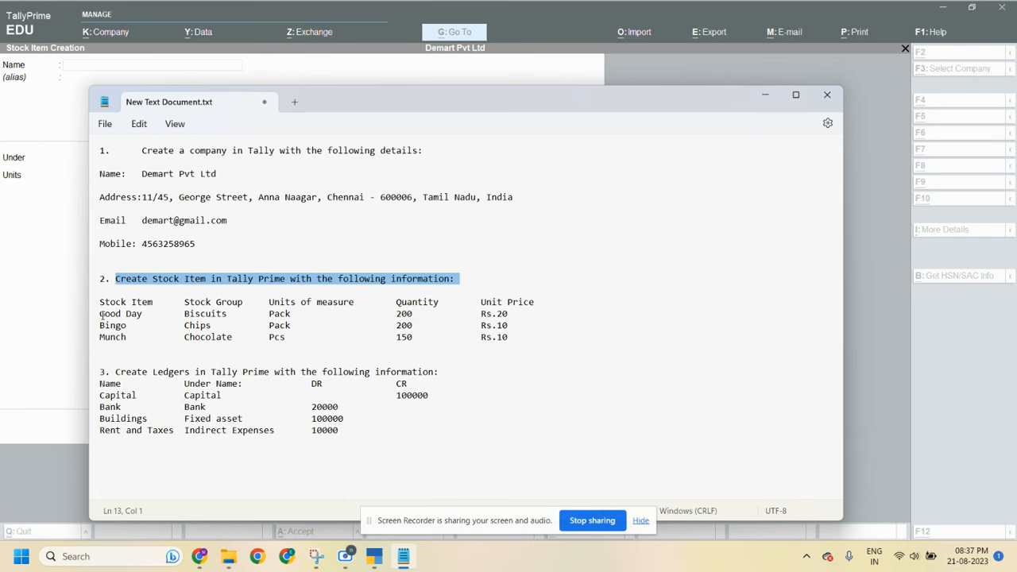
key(alt+Tab)
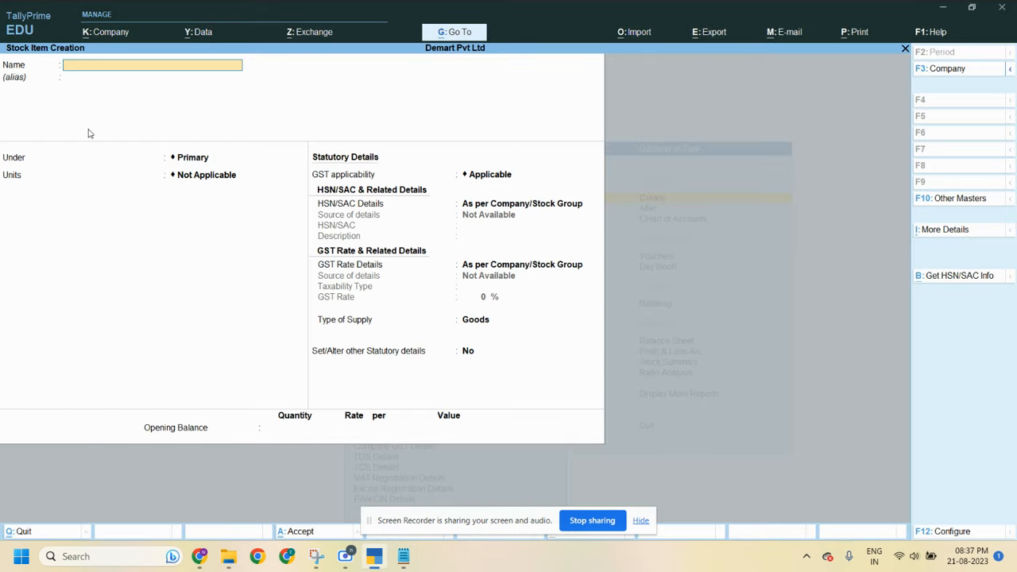
text(Good Day)
key(Return)
key(Return)
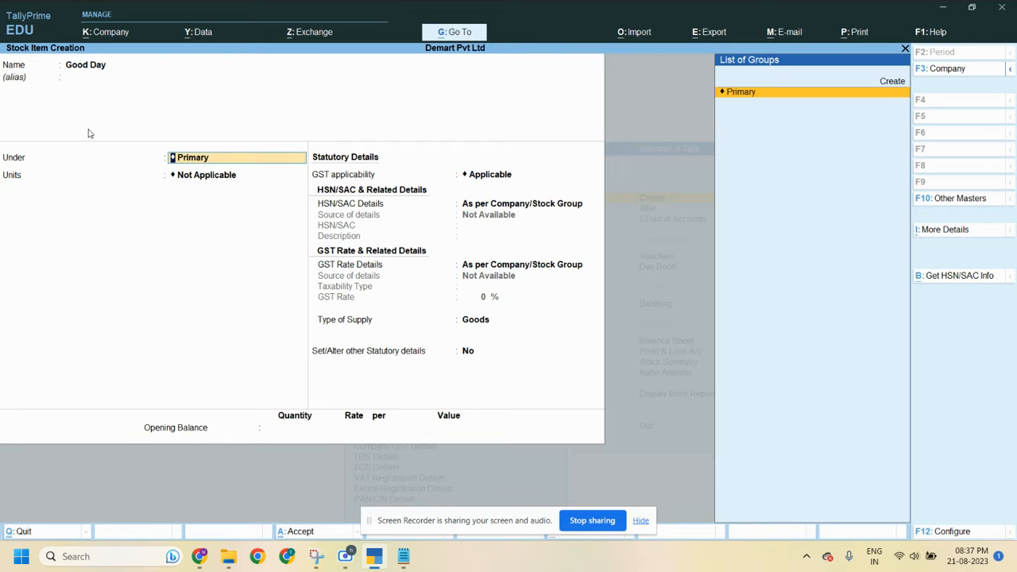
Step: Check Good Day's stock group in the Notepad document and start a new stock group named Biscuits in TallyPrime, leaving the alias empty
key(alt+Tab)
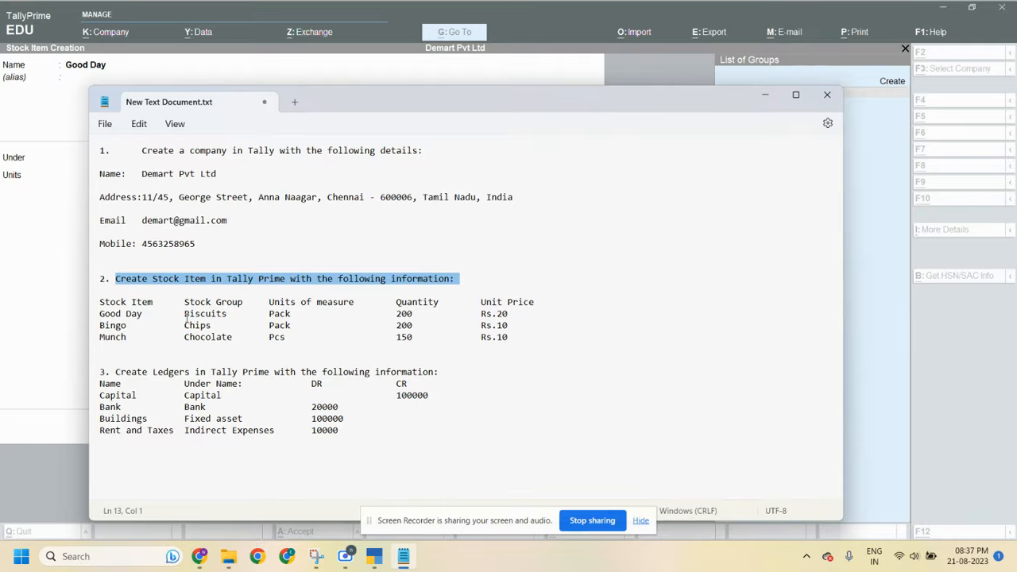
key(alt+Tab)
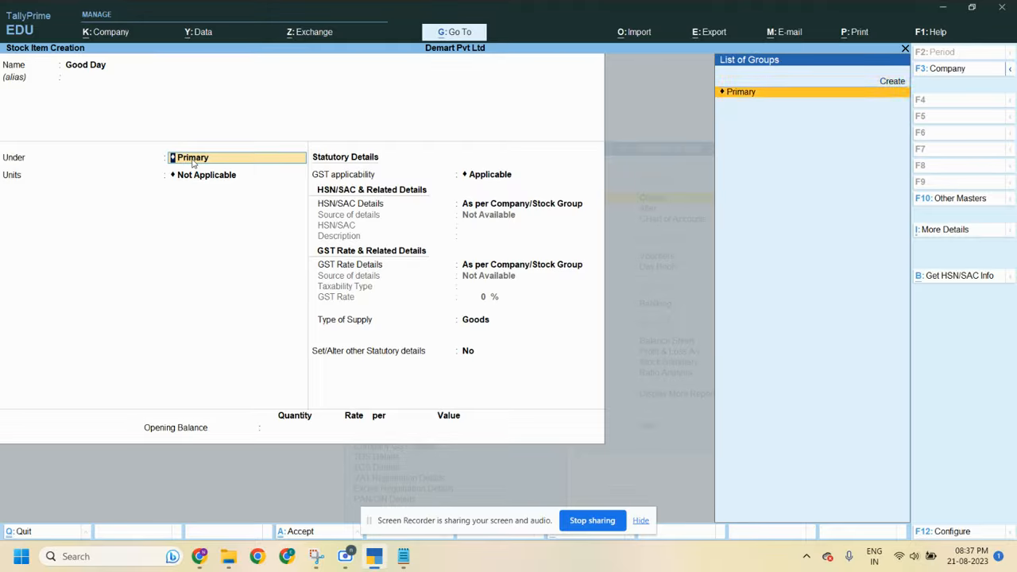
key(alt+c)
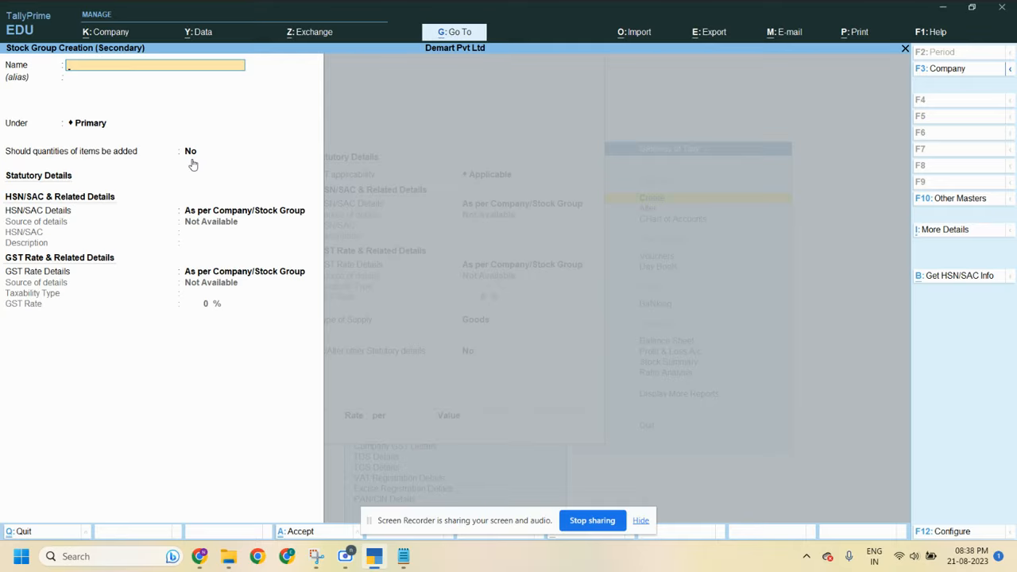
text(Biscuits)
key(Return)
key(Return)
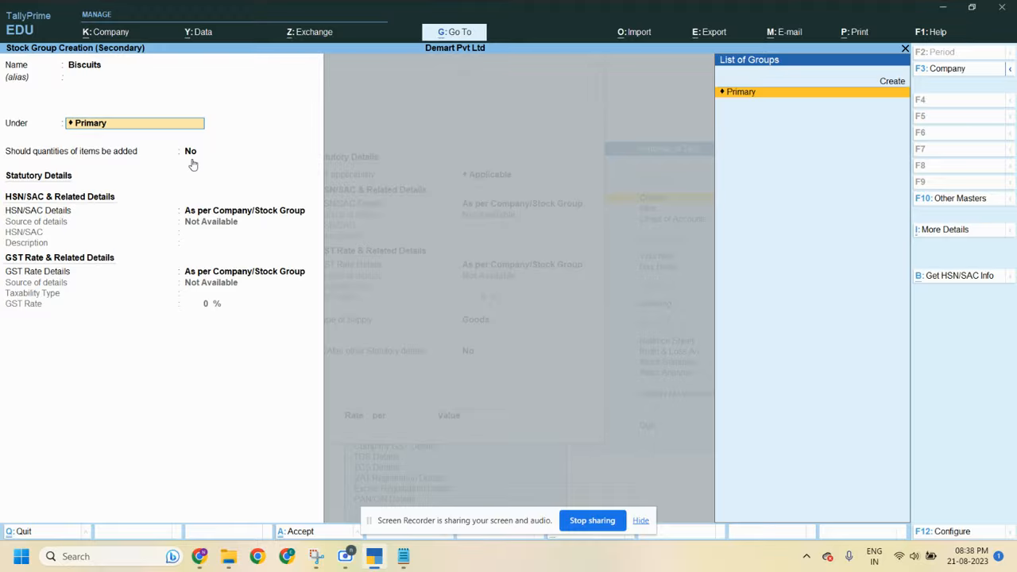
Step: Keep Biscuits under Primary with quantities not added and HSN/SAC and GST rate details as per Company/Stock Group, and save the group
key(Return)
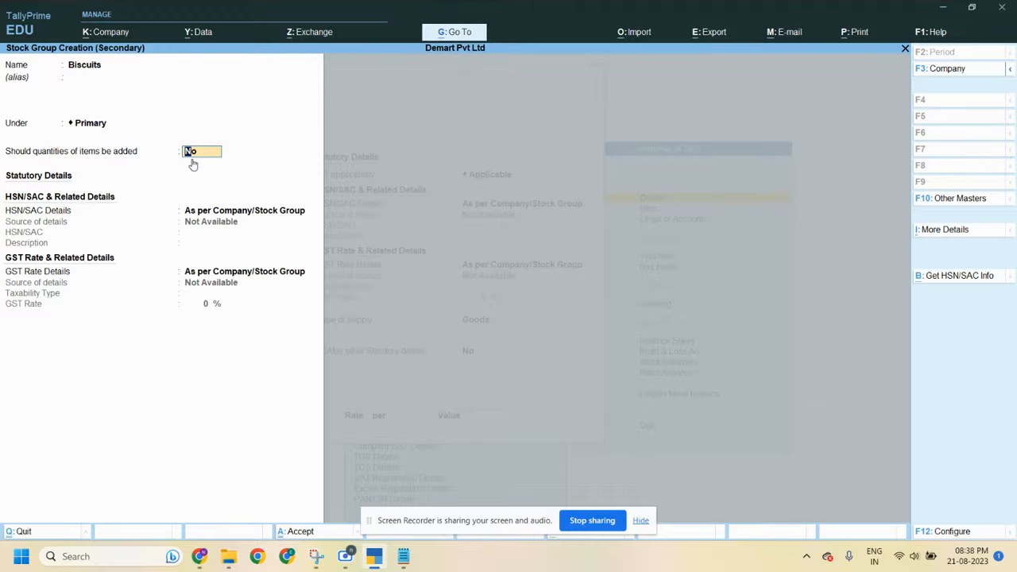
key(Return)
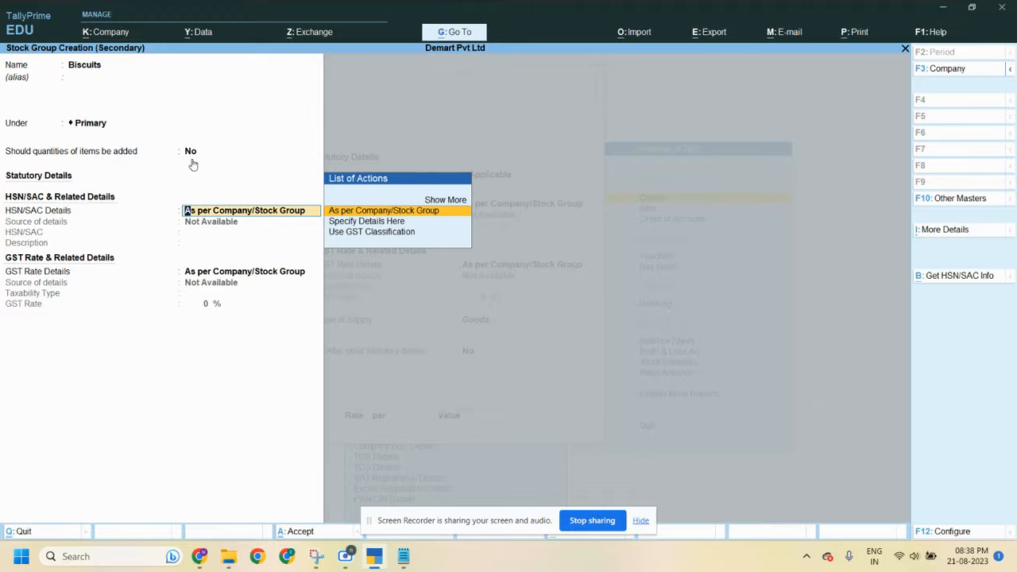
key(Return)
key(Return)
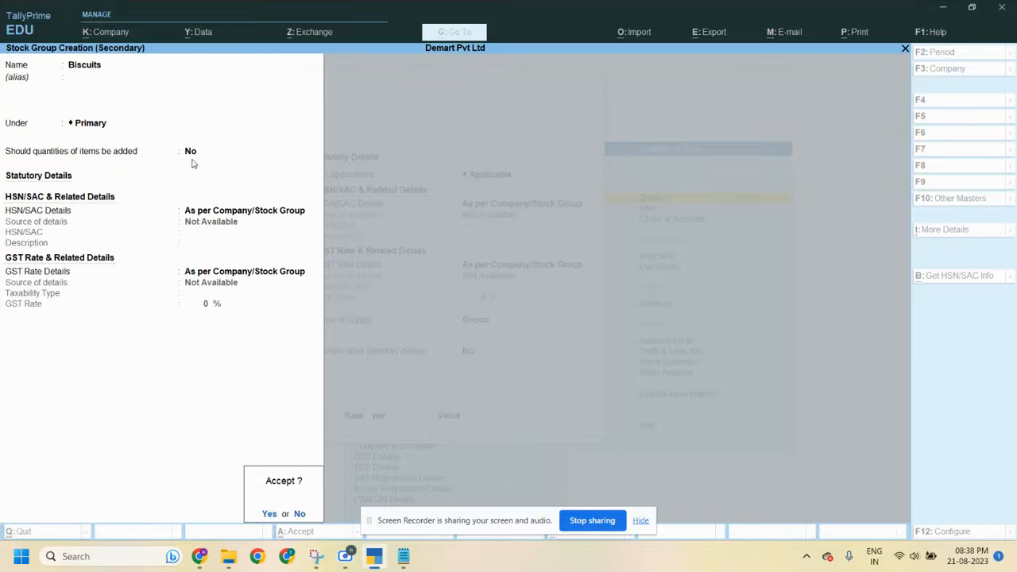
key(Return)
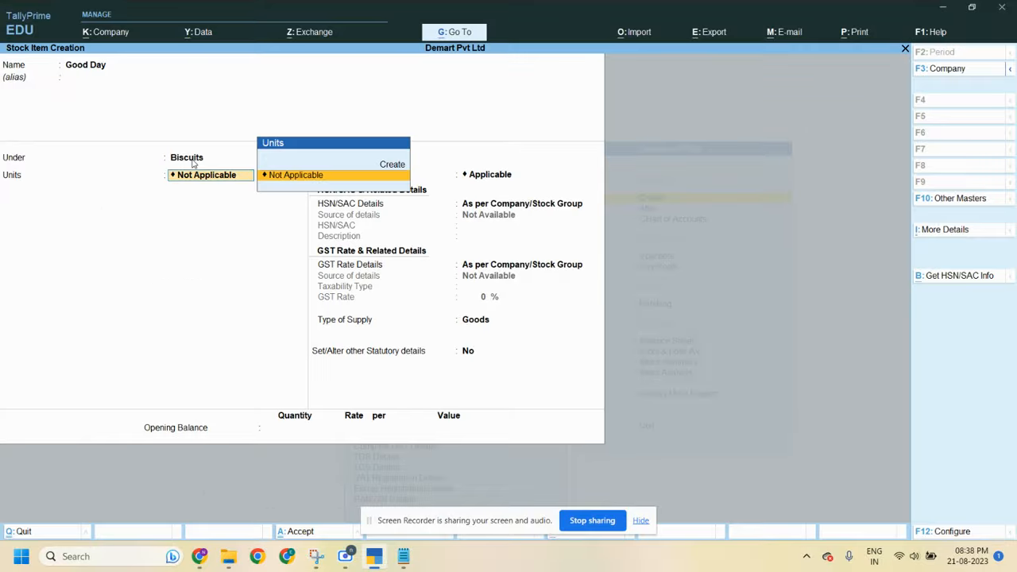
Step: Check Good Day's unit of measure in Notepad and start a new simple unit in TallyPrime with symbol Pac and formal name Pack
key(alt+Tab)
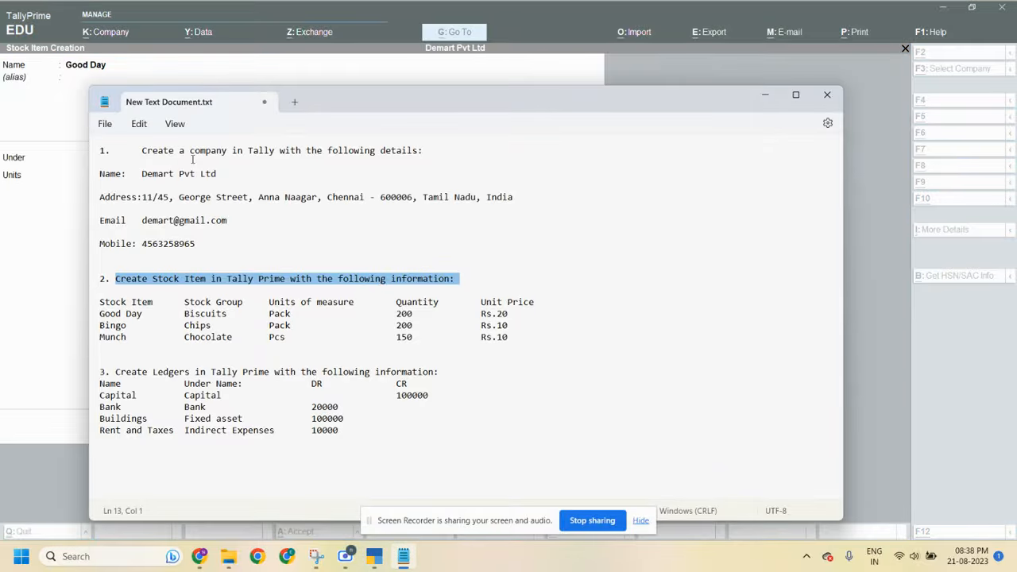
drag(269, 313, 294, 315)
key(alt+Tab)
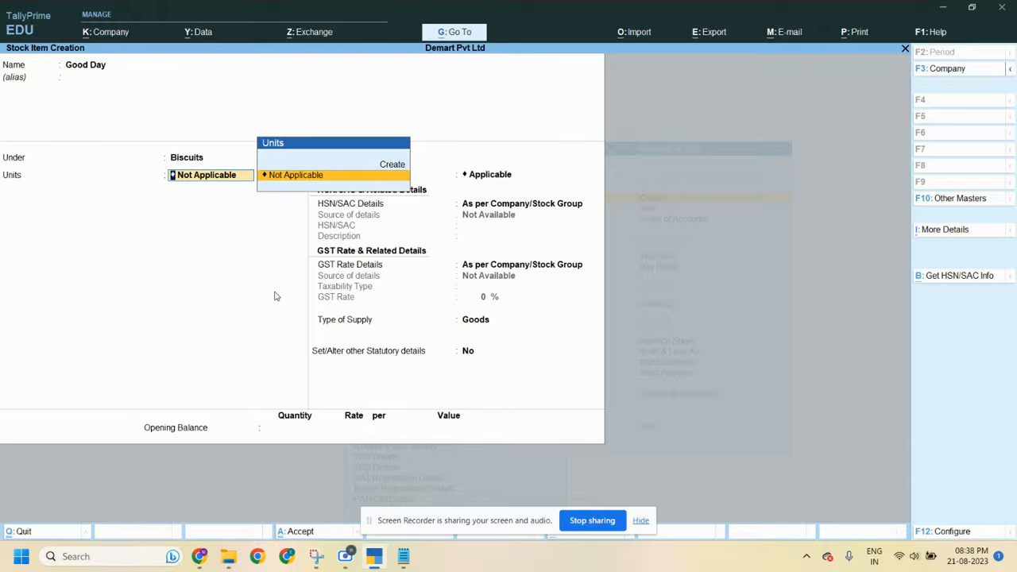
key(Up)
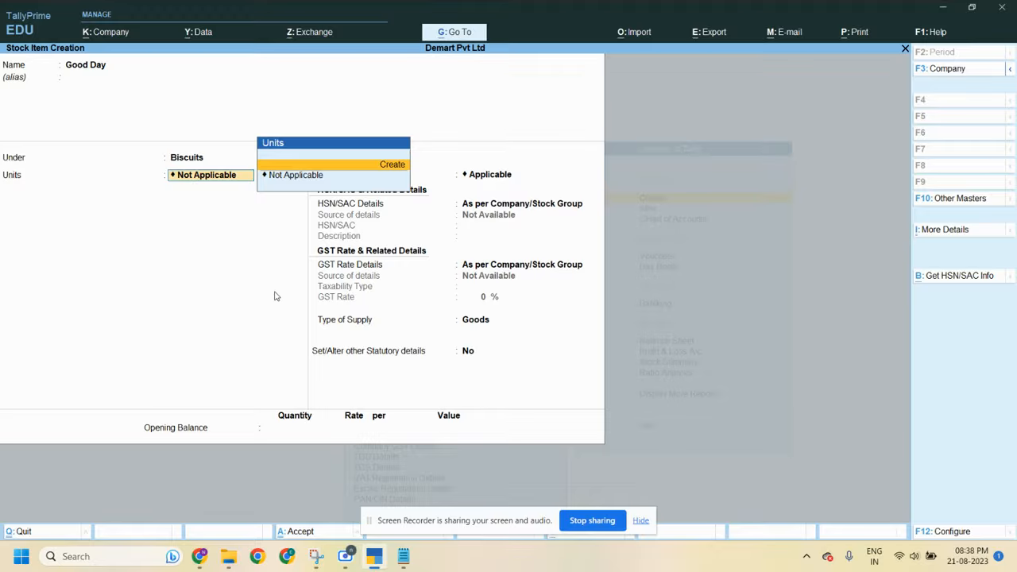
key(Return)
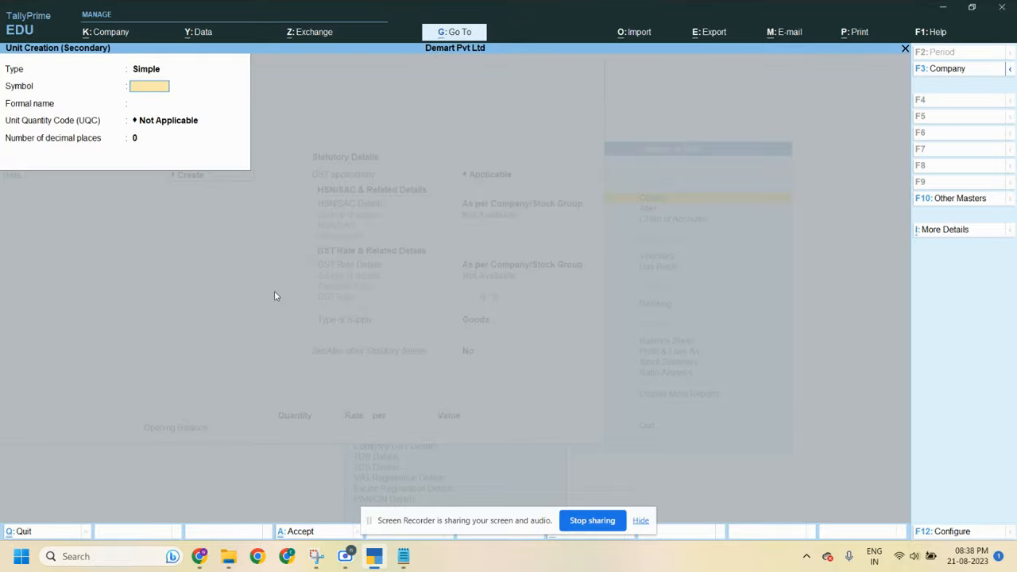
text(Pa)
key(Return)
text(Pa)
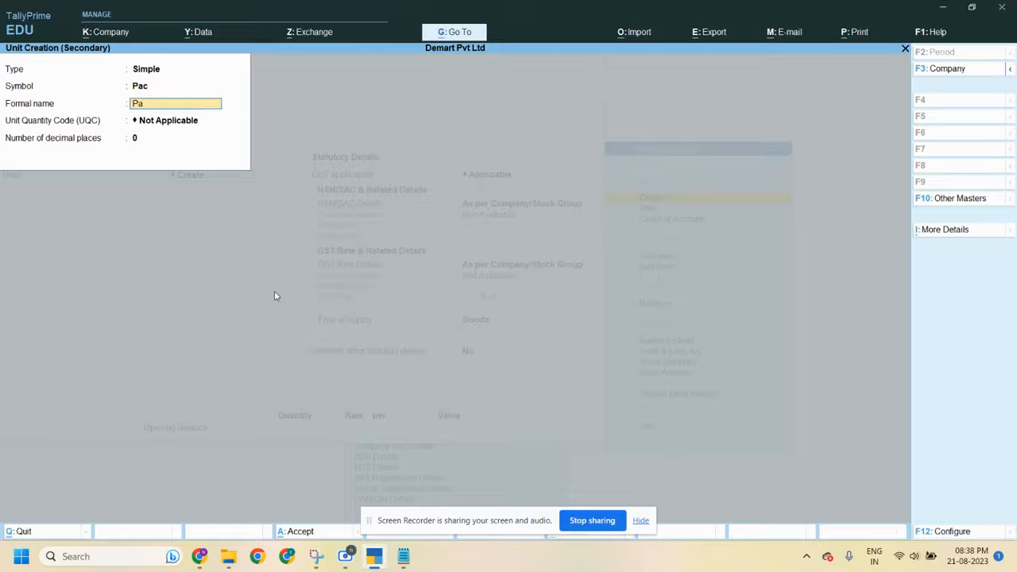
text(ck)
key(Return)
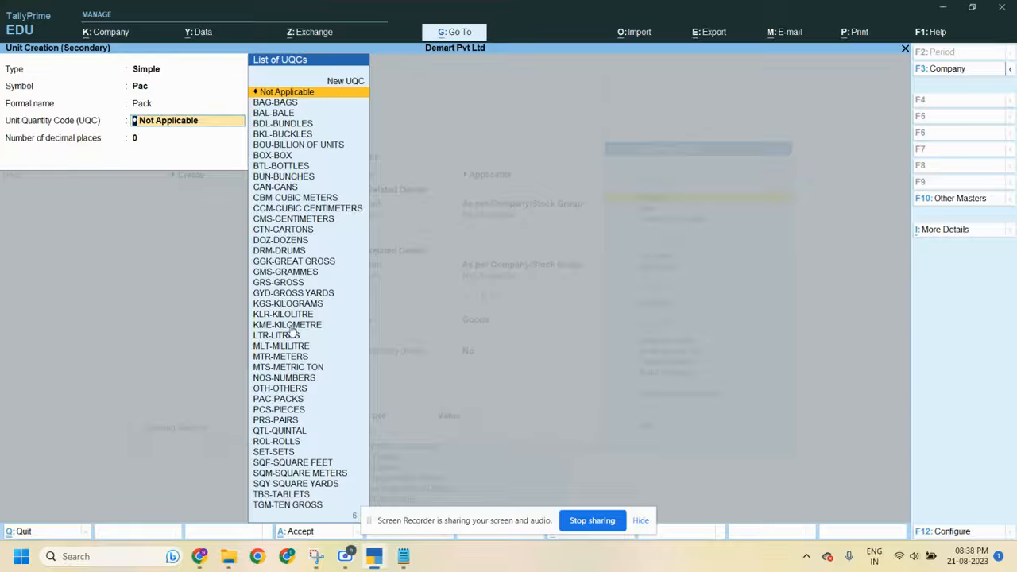
Step: Set the unit quantity code to PAC-PACKS, keep 0 decimal places, and save the unit for Good Day
key(Down)
key(Down)
key(Down)
key(Down)
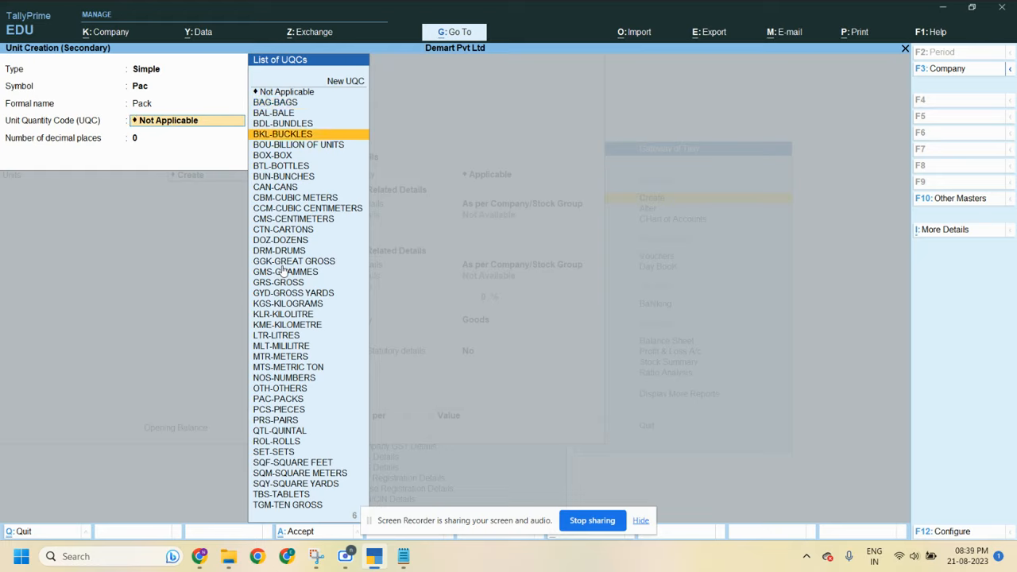
key(Down)
key(Down)
key(Down)
key(Down)
key(Down)
key(Down)
key(Down)
key(Down)
key(Down)
key(Down)
key(Down)
key(Down)
key(Down)
key(Down)
key(Down)
key(Down)
key(Down)
key(Down)
key(Down)
key(Down)
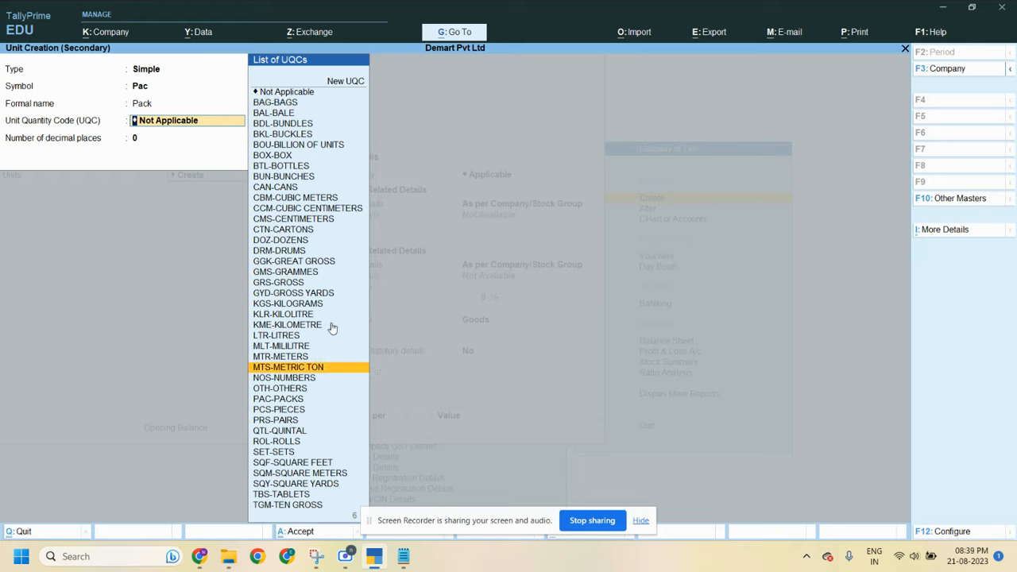
key(Down)
key(Down)
key(Down)
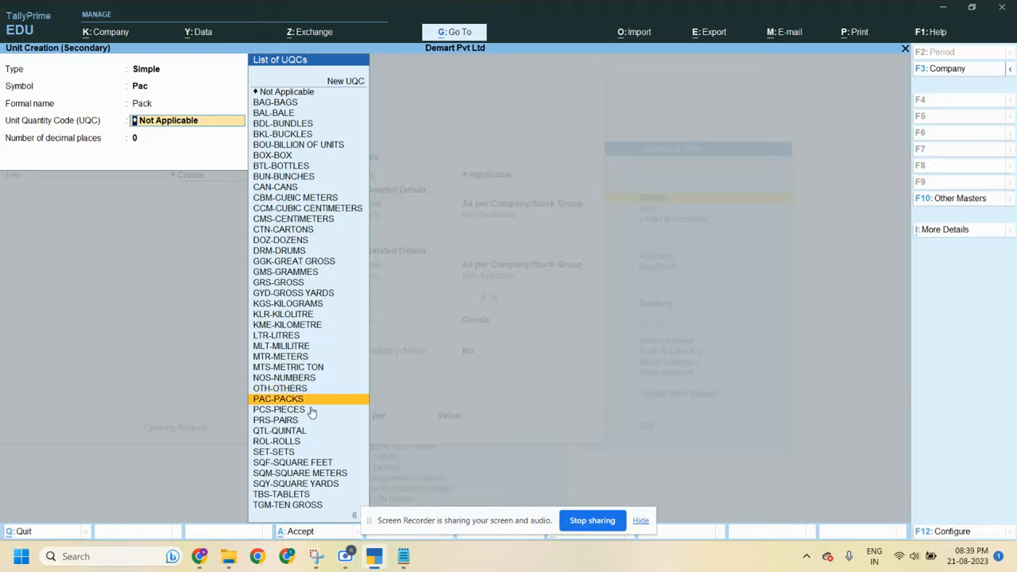
key(Return)
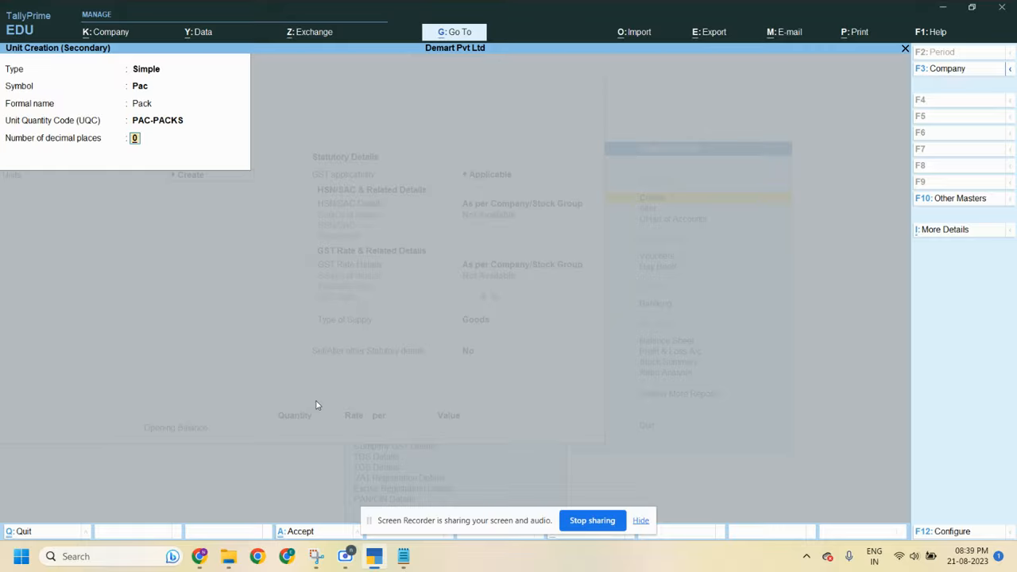
key(Return)
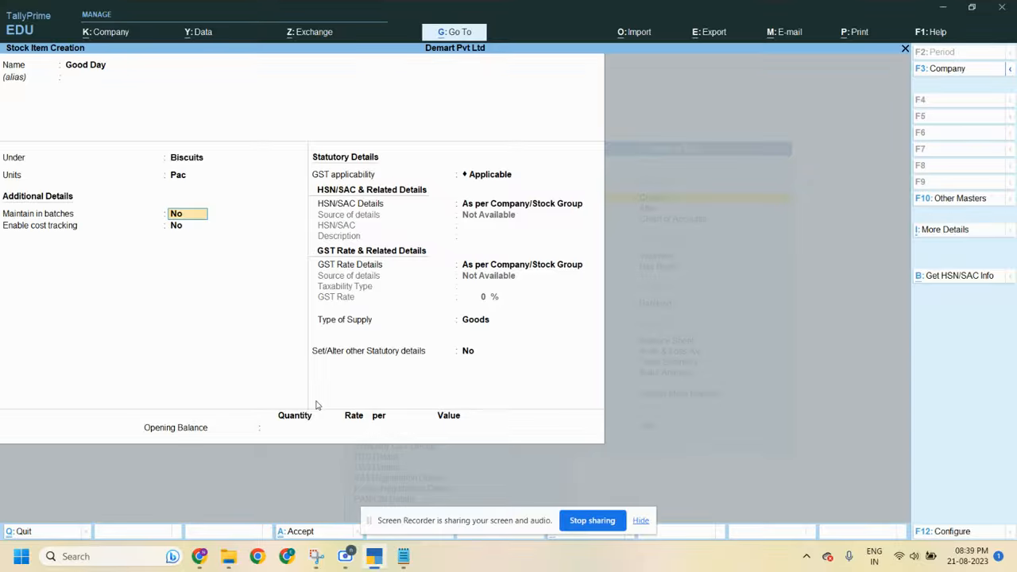
Step: Keep batches and cost tracking off, GST applicable, HSN/SAC and rate details as per Company/Stock Group, supply type Goods, and no other statutory details
key(Return)
key(Return)
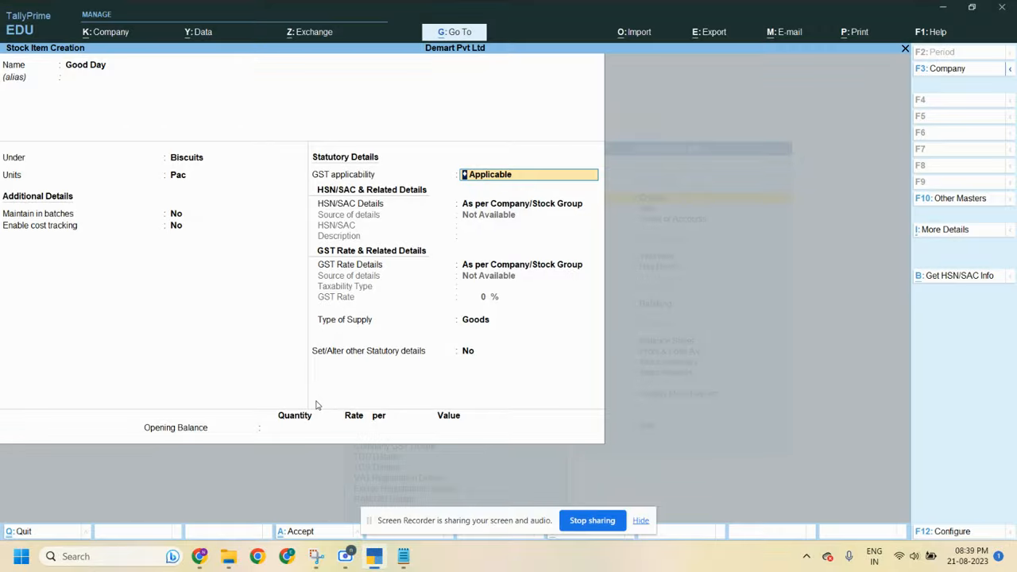
key(Return)
key(Return)
key(Return)
key(Return)
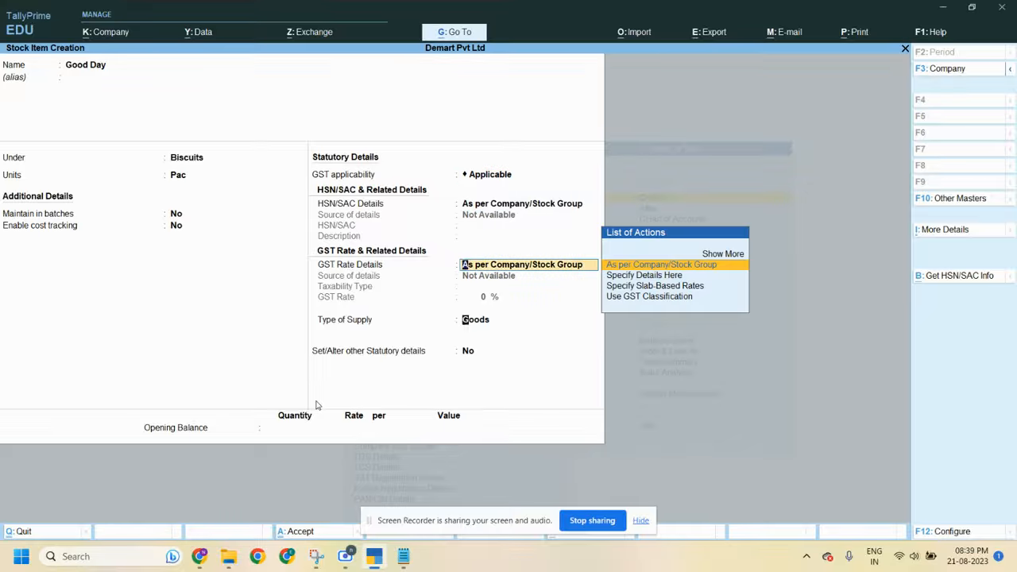
key(Return)
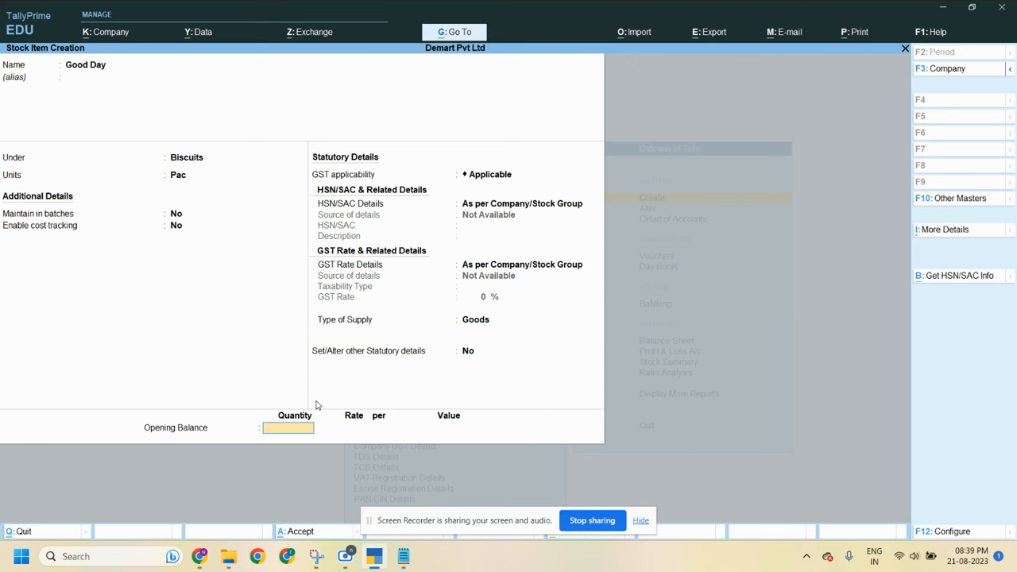
Step: Look up Good Day's quantity in Notepad and enter 200 as its opening balance quantity in TallyPrime
key(alt+Tab)
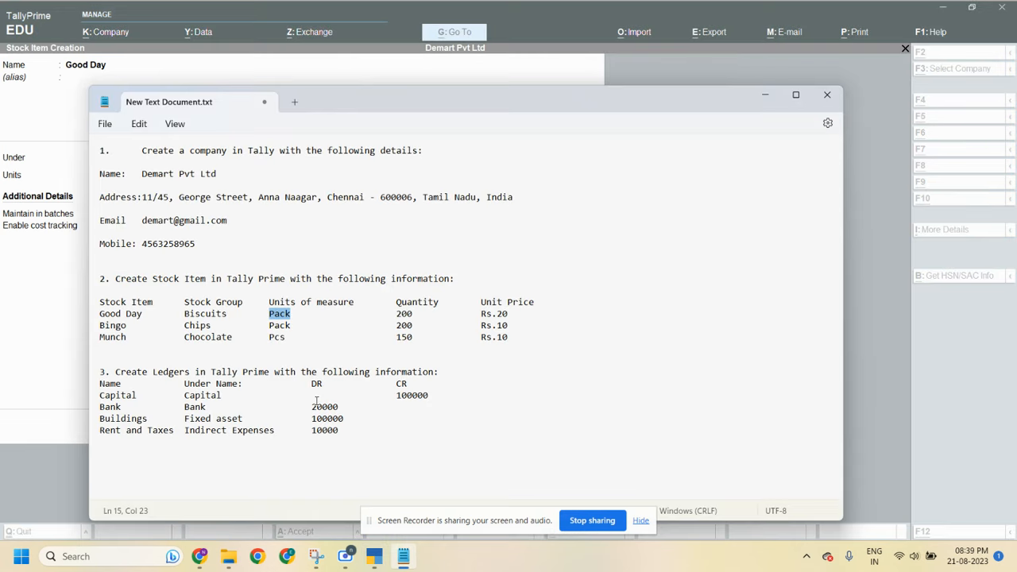
drag(395, 314, 414, 317)
key(alt+Tab)
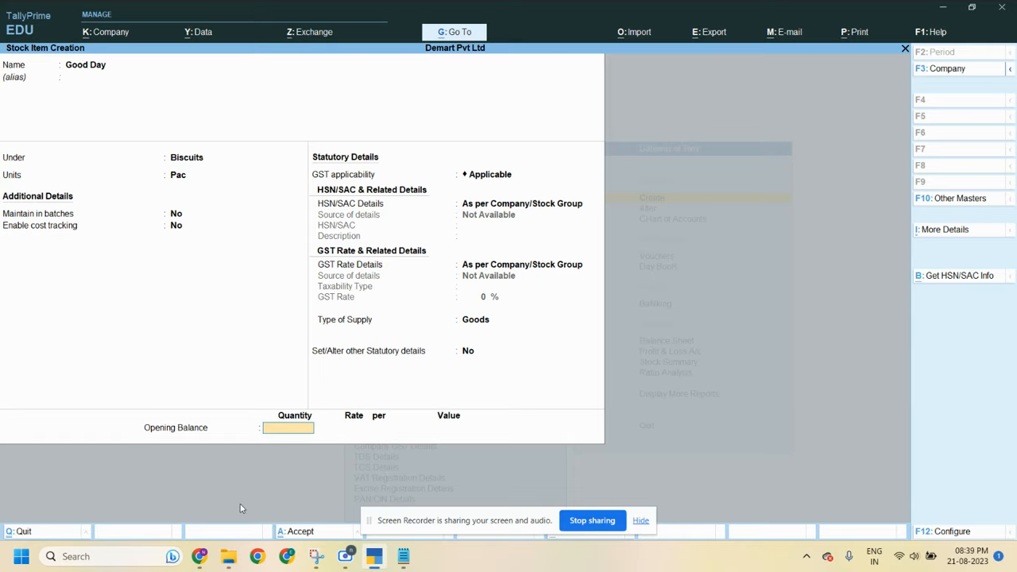
text(200)
Step: Check Good Day's unit price in Notepad, set the opening balance rate to 20 per Pac in TallyPrime, and save the stock item
key(alt+Tab)
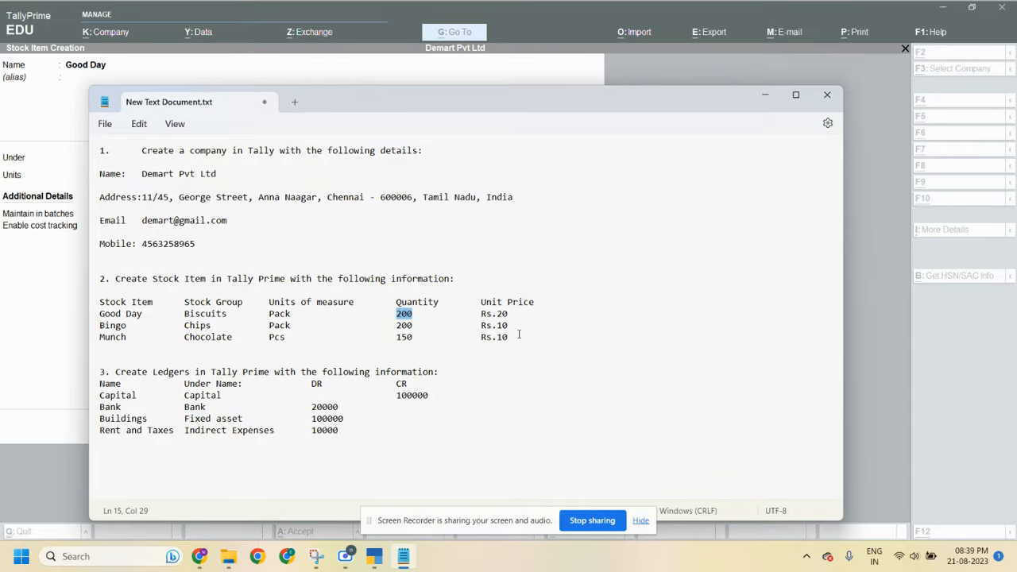
key(alt+Tab)
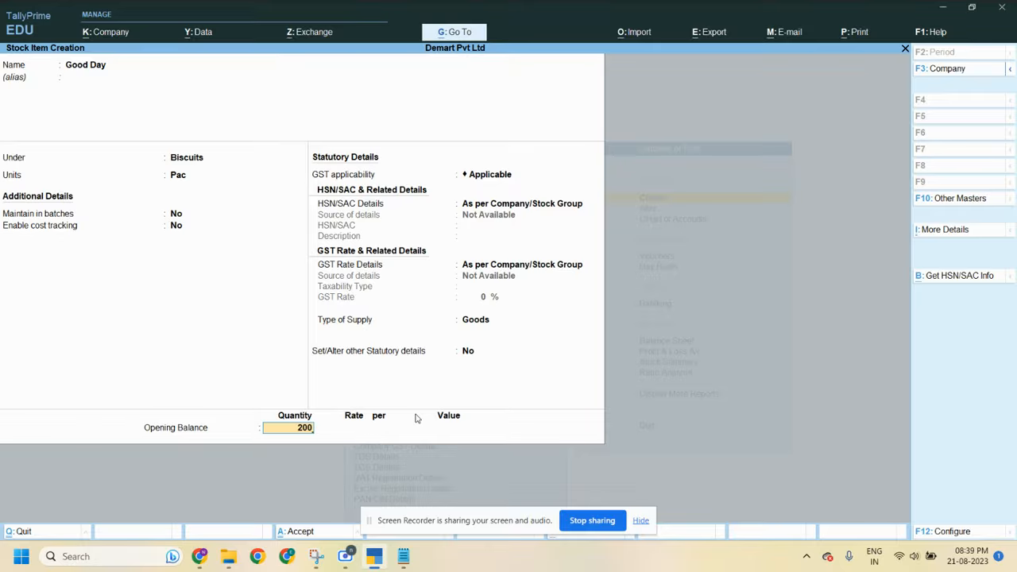
key(Return)
text(20)
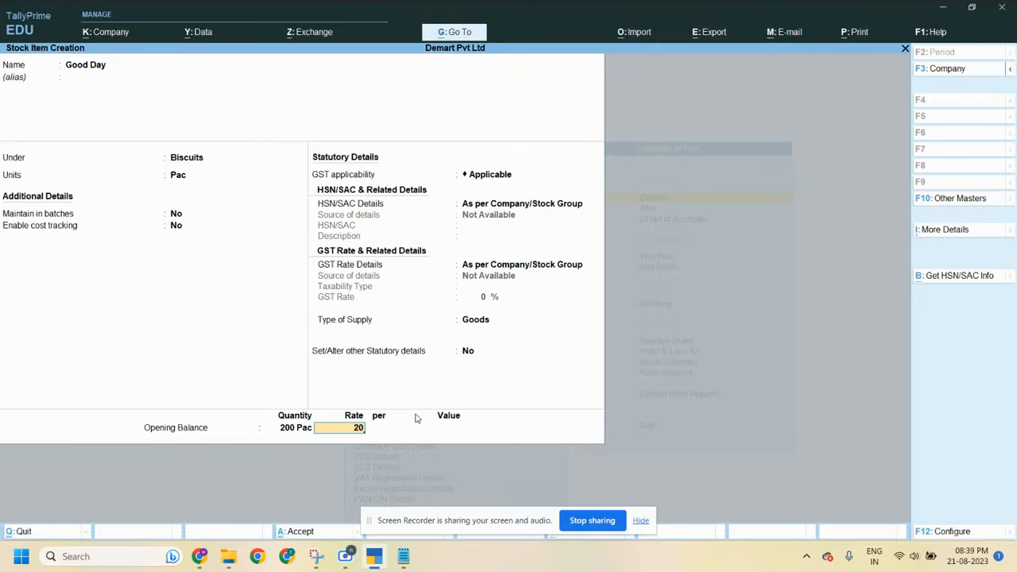
key(Return)
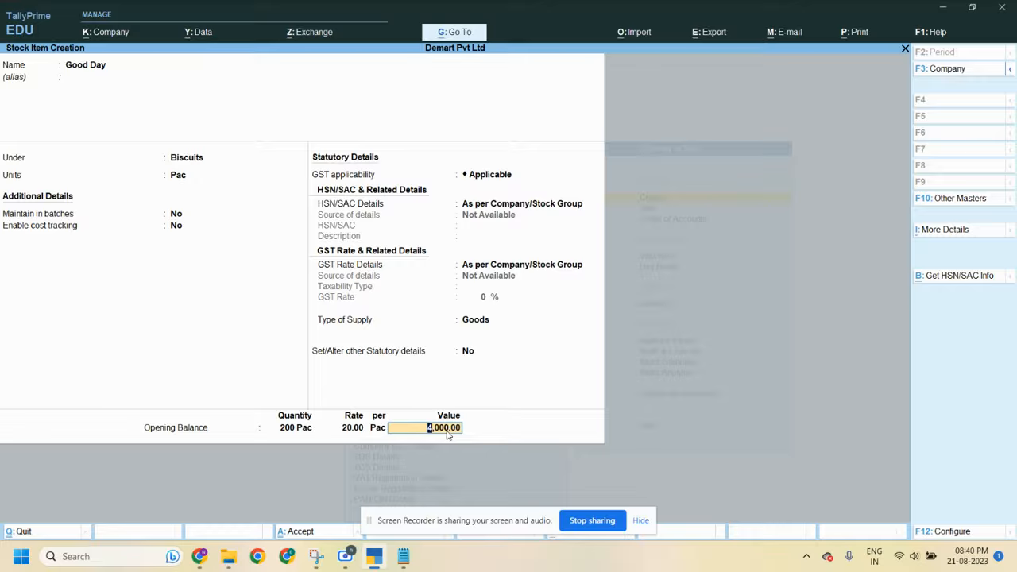
key(Return)
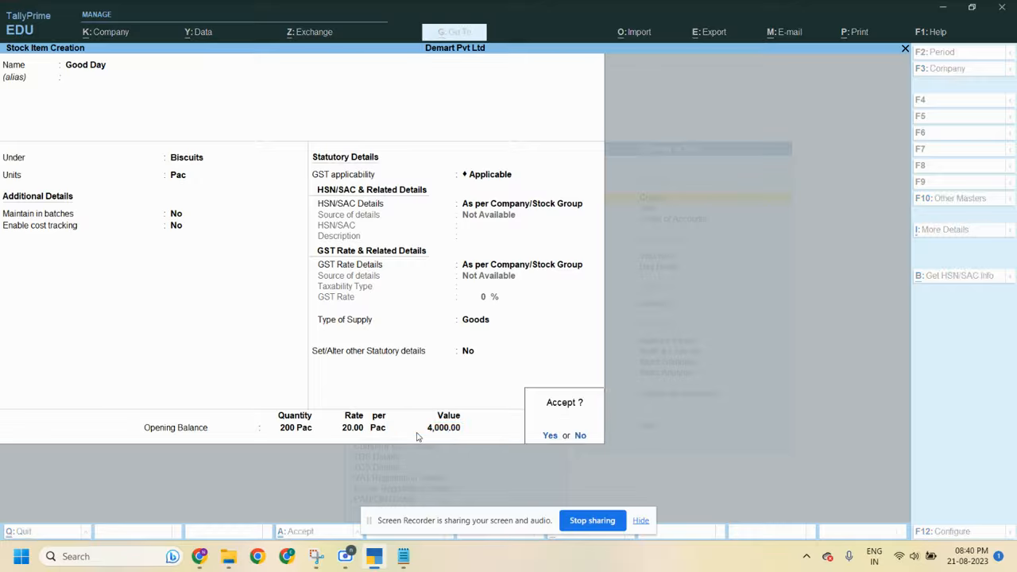
click(563, 434)
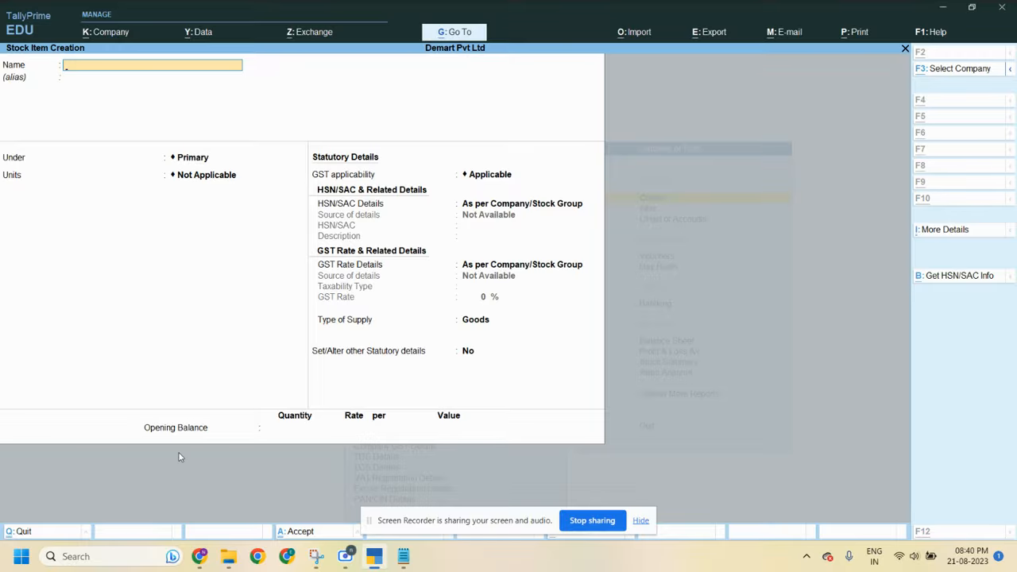
Step: Look up the second stock item in Notepad and name the new stock item Bingo in TallyPrime, leaving the alias empty
key(alt+Tab)
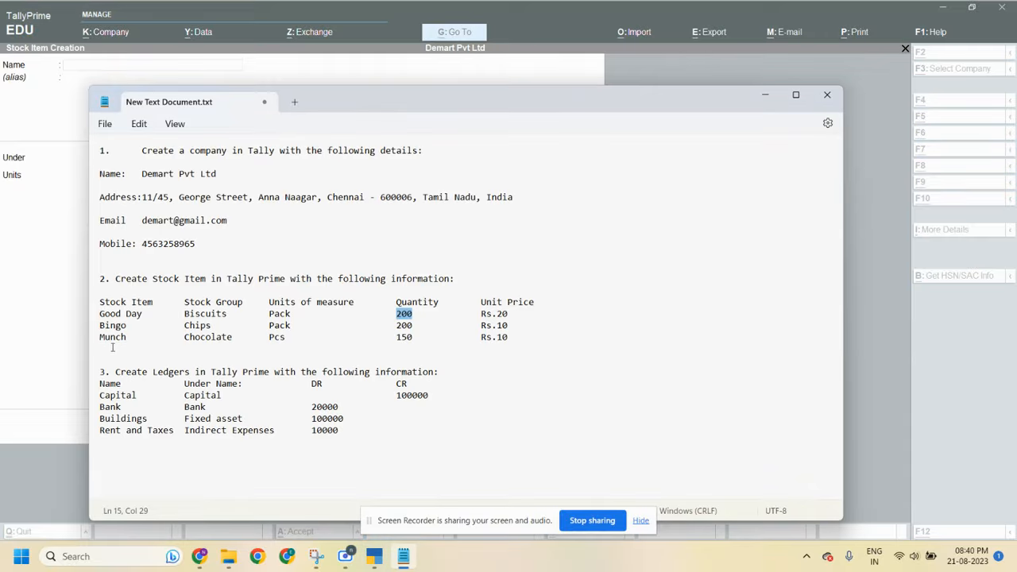
drag(101, 325, 122, 325)
key(alt+Tab)
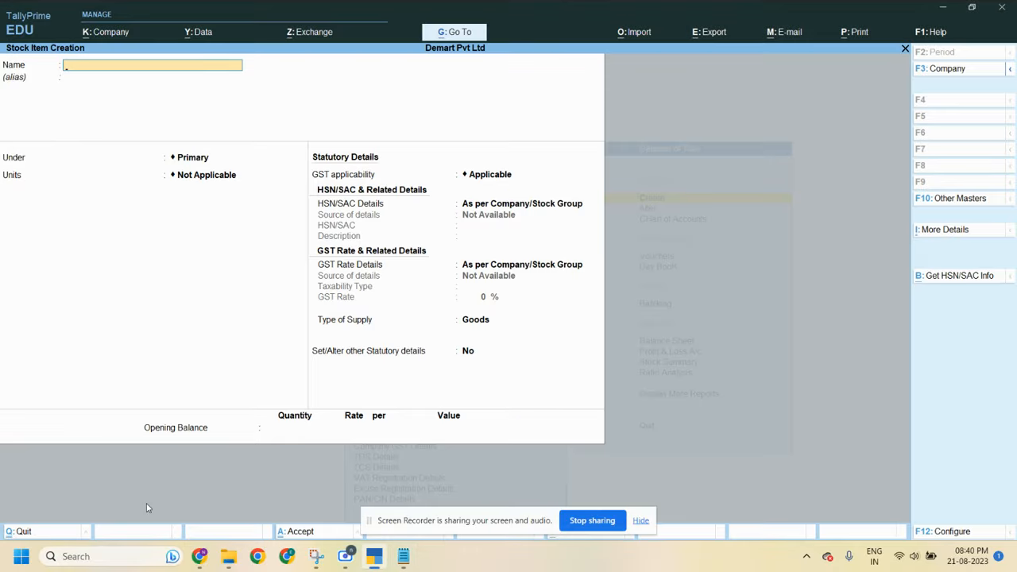
text(Bingo)
key(Return)
key(Return)
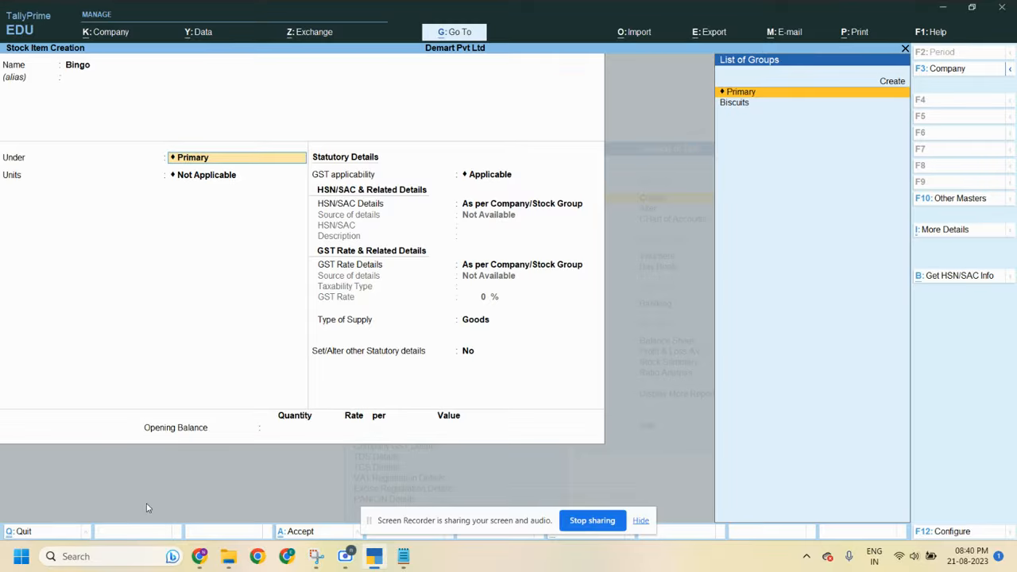
Step: Create a new stock group named Chips under Primary, without adding item quantities, and assign Bingo to it
key(Up)
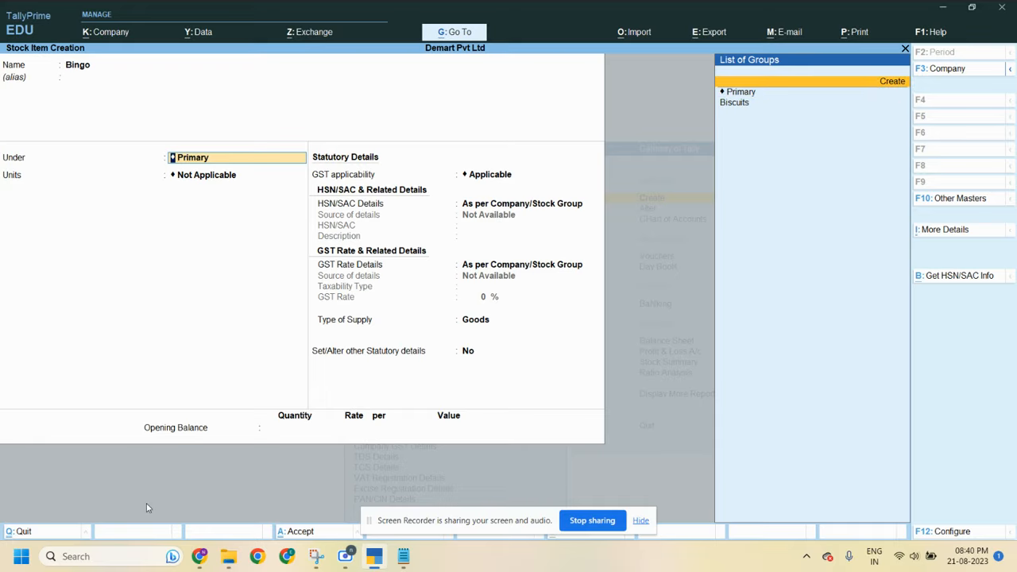
key(Return)
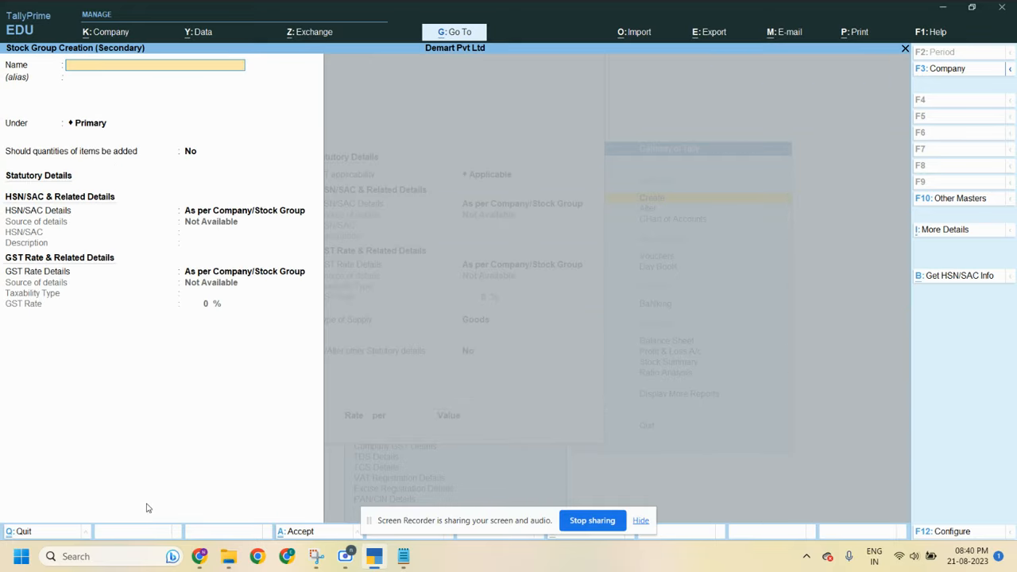
text(Chips)
key(Return)
key(Return)
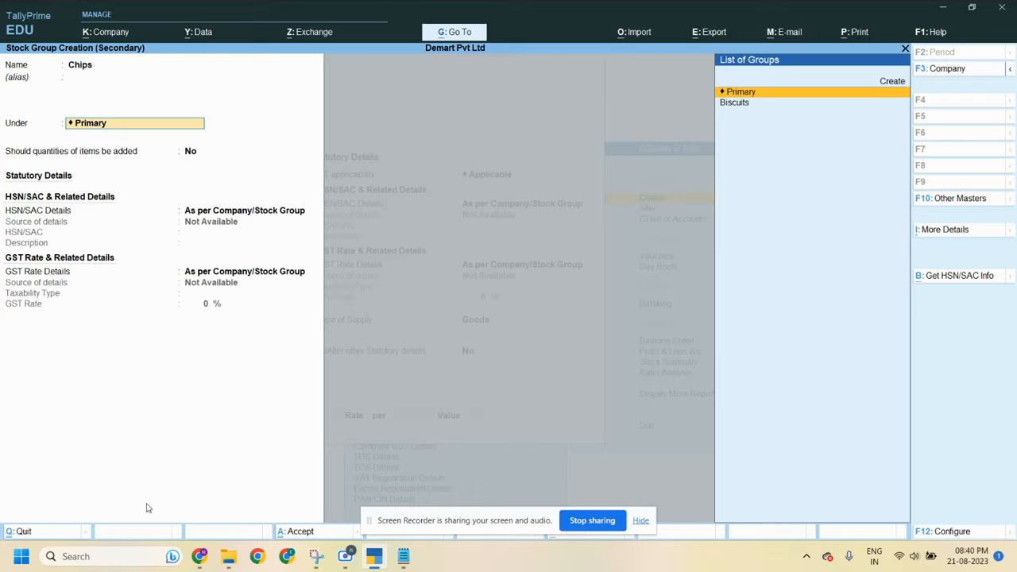
key(Return)
key(Return)
key(Return)
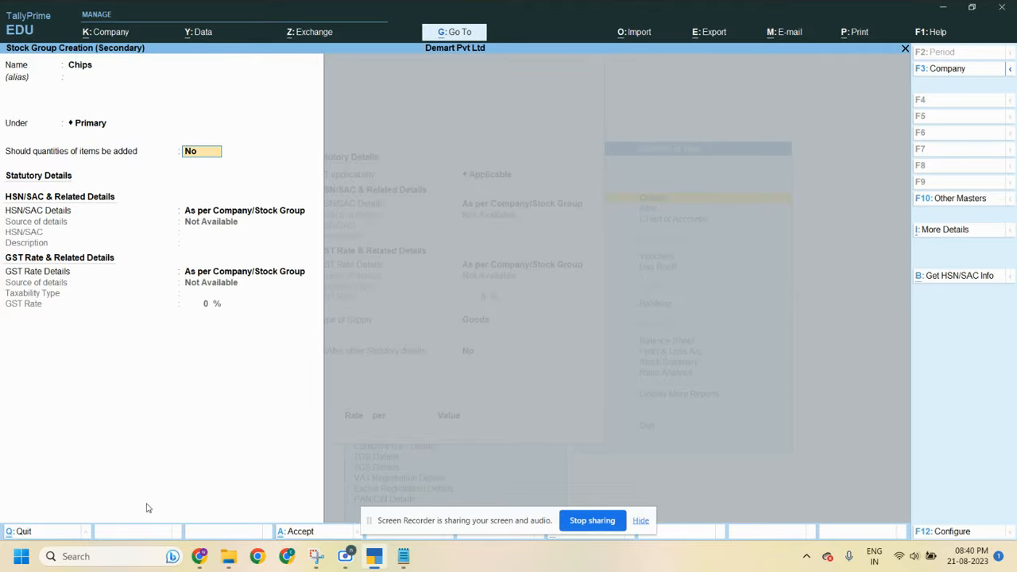
key(Return)
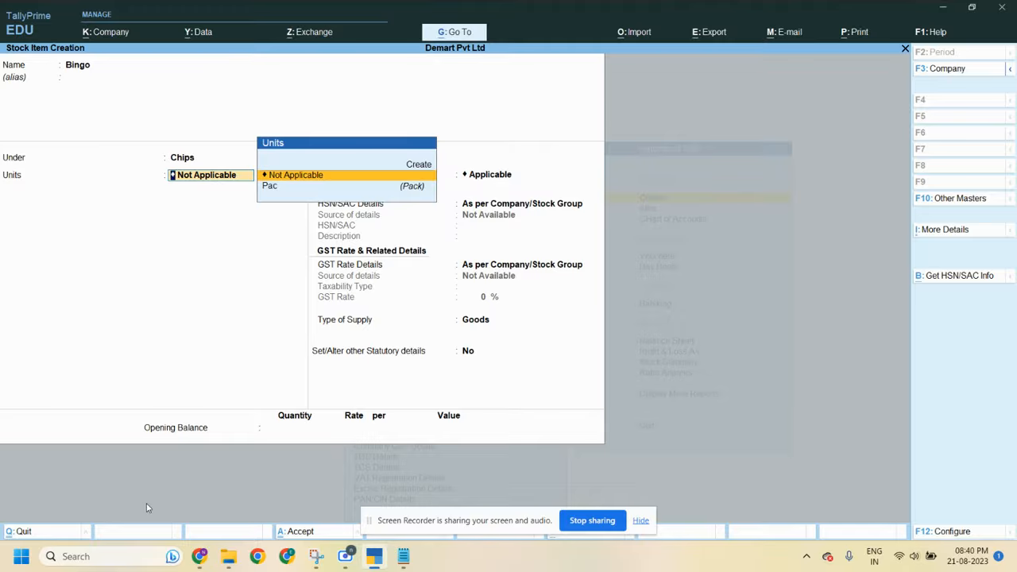
Step: Check Bingo's unit of measure in Notepad and set its units to Pac in TallyPrime
key(alt+Tab)
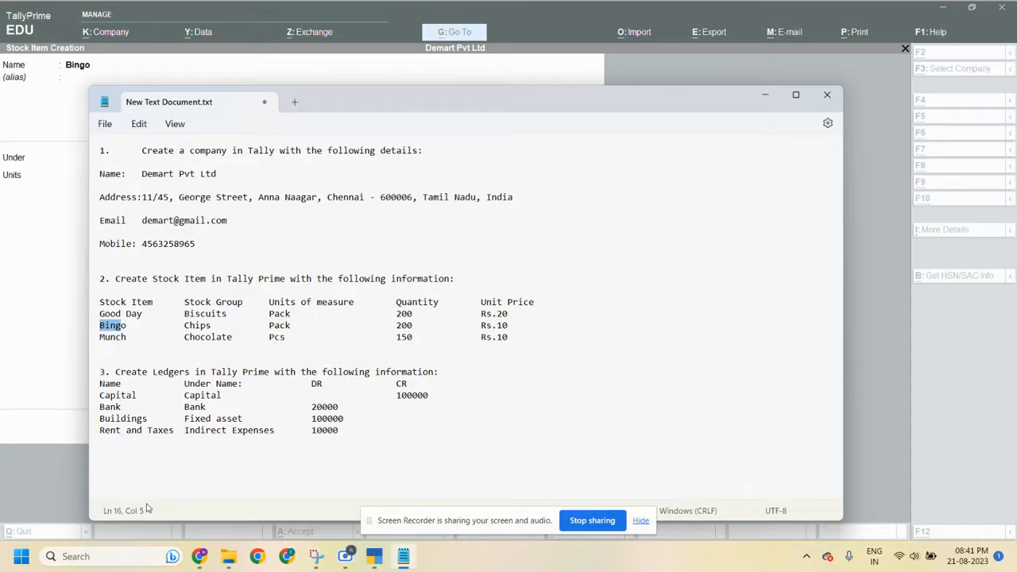
key(alt+Tab)
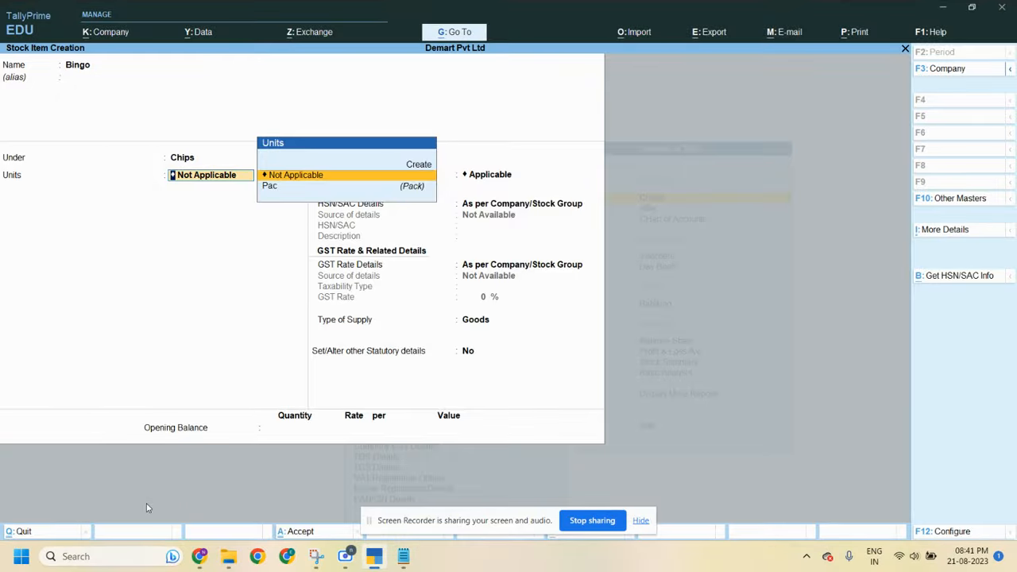
key(Down)
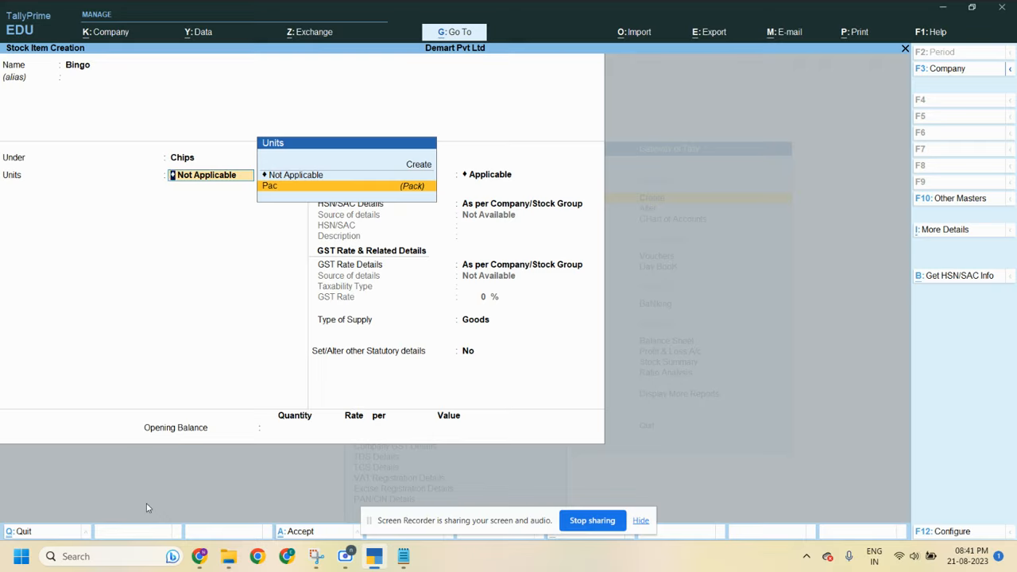
key(Return)
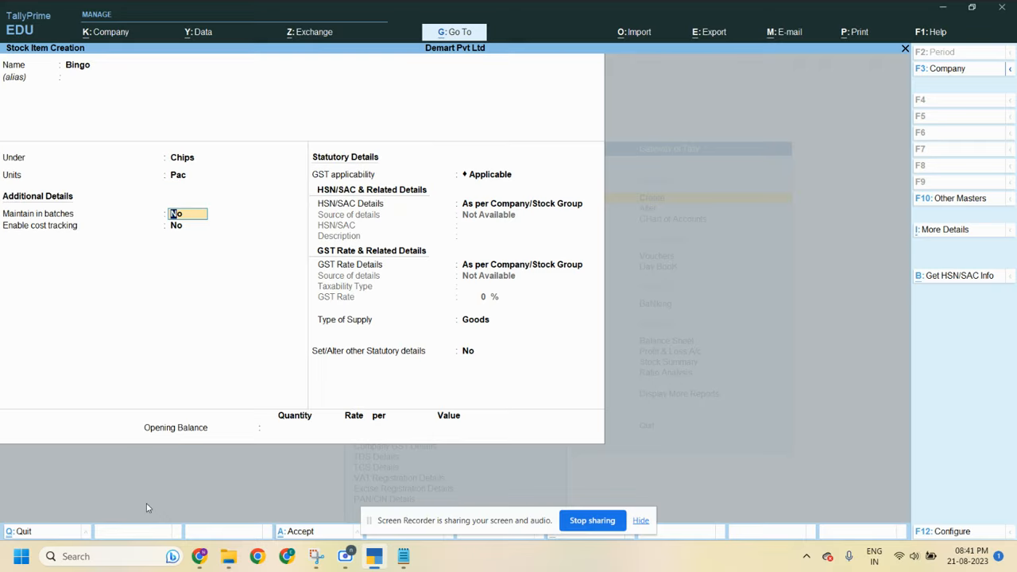
Step: Keep Bingo's batches and cost tracking at No, GST applicable, HSN/SAC and rate details as per Company/Stock Group, supply type Goods, and no other statutory details
key(Return)
key(Return)
key(Return)
key(Return)
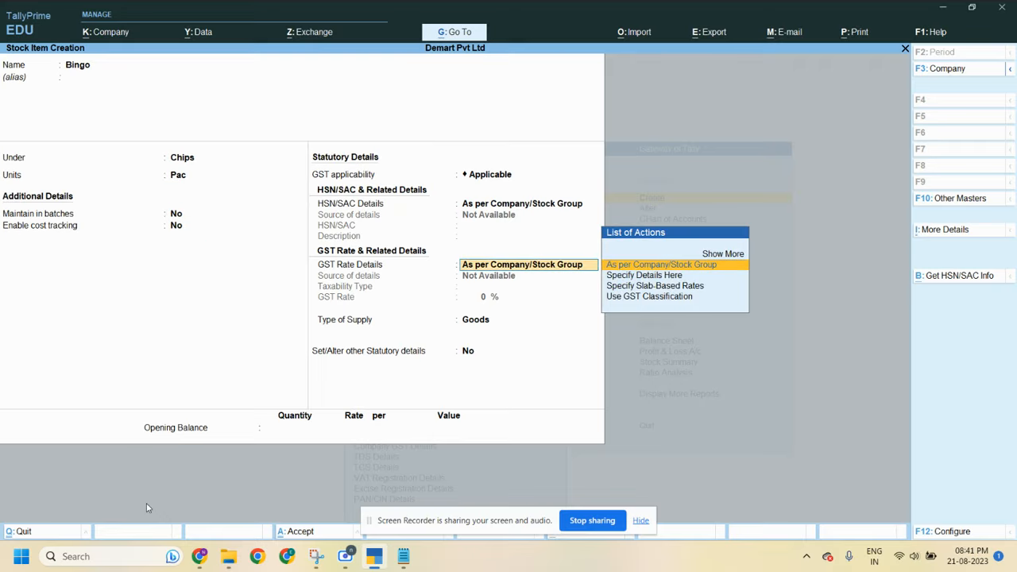
key(Return)
key(Return)
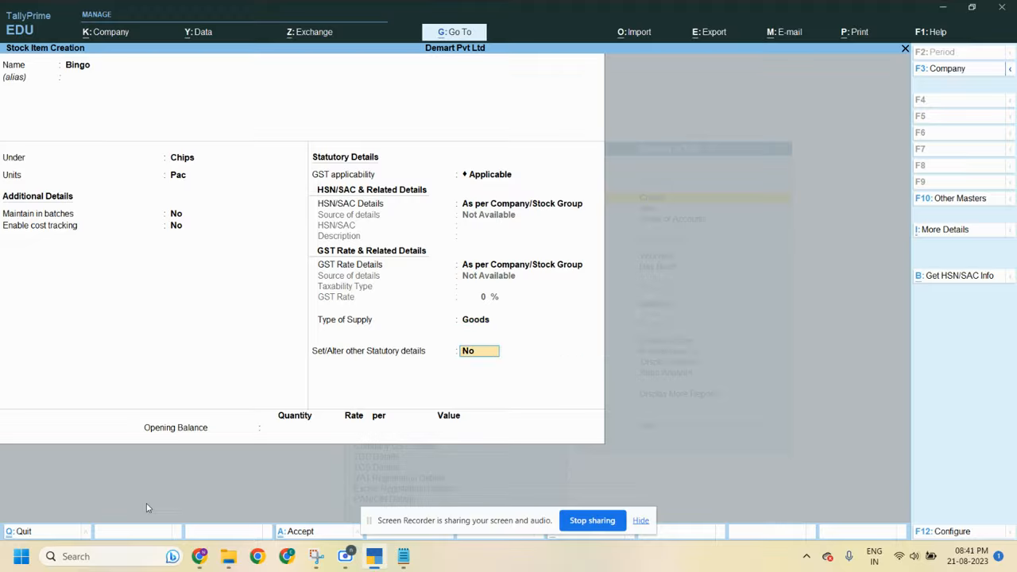
key(Return)
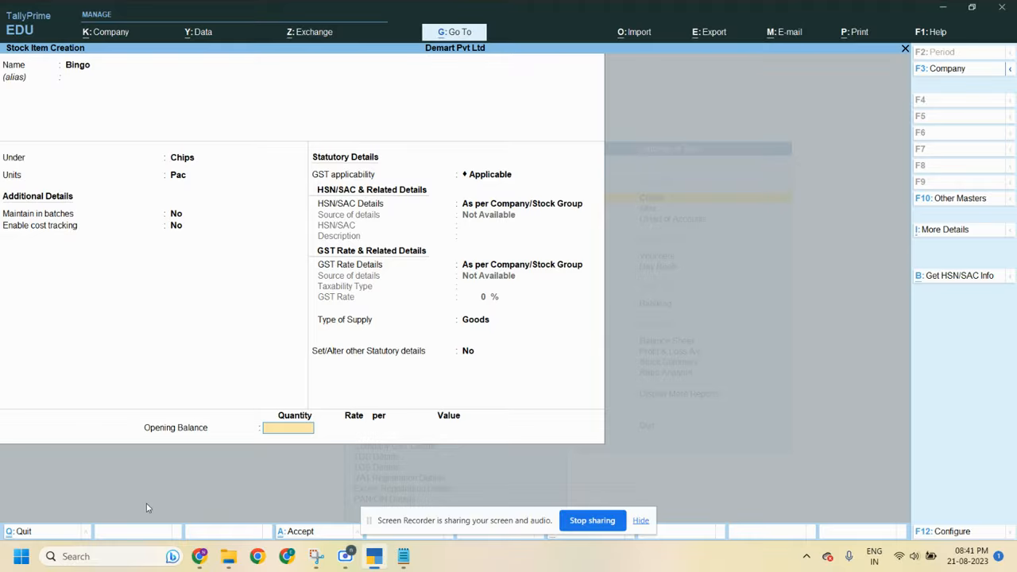
Step: Look up Bingo's quantity in Notepad and enter 200 as its opening balance quantity in TallyPrime
key(alt+Tab)
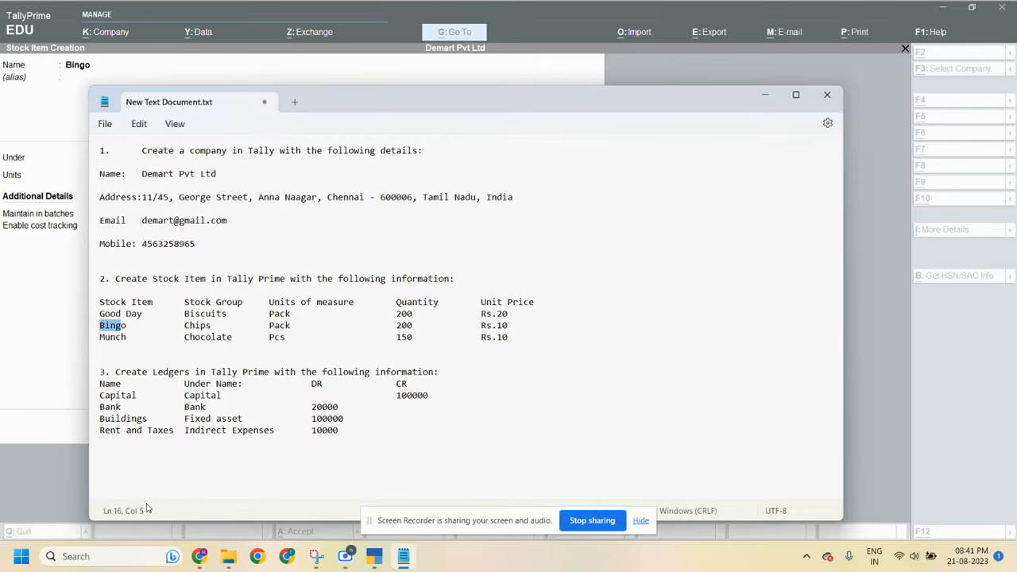
key(alt+Tab)
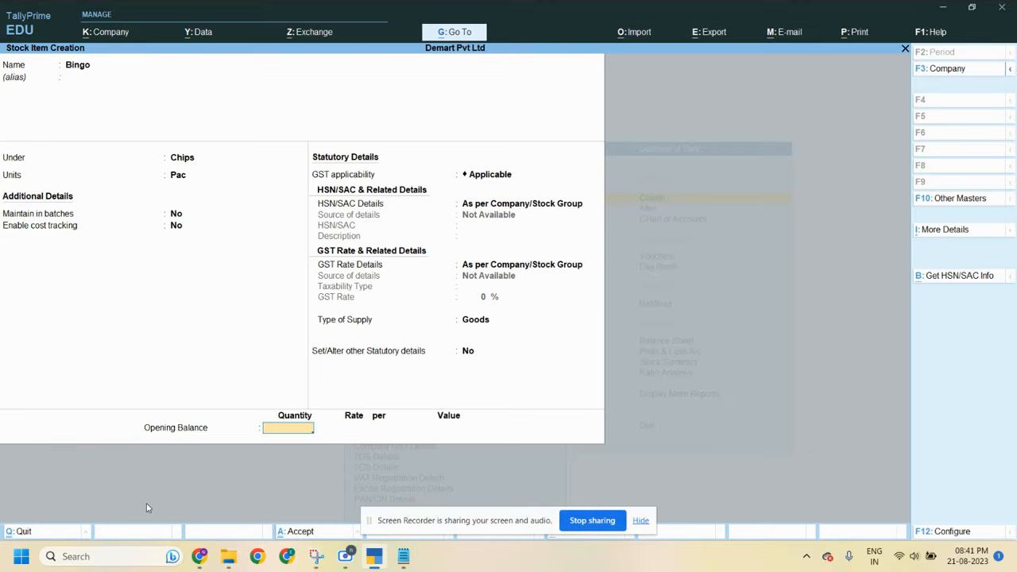
text(200)
key(Return)
Step: Check Bingo's unit price in Notepad, set the opening balance rate to 10 per Pac in TallyPrime, and save the stock item
key(alt+Tab)
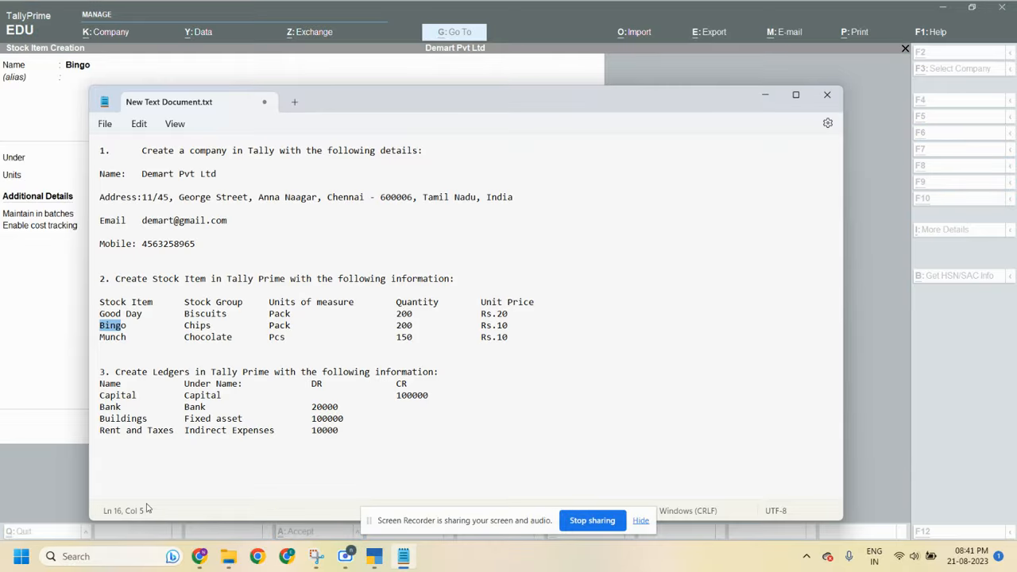
key(alt+Tab)
text(1)
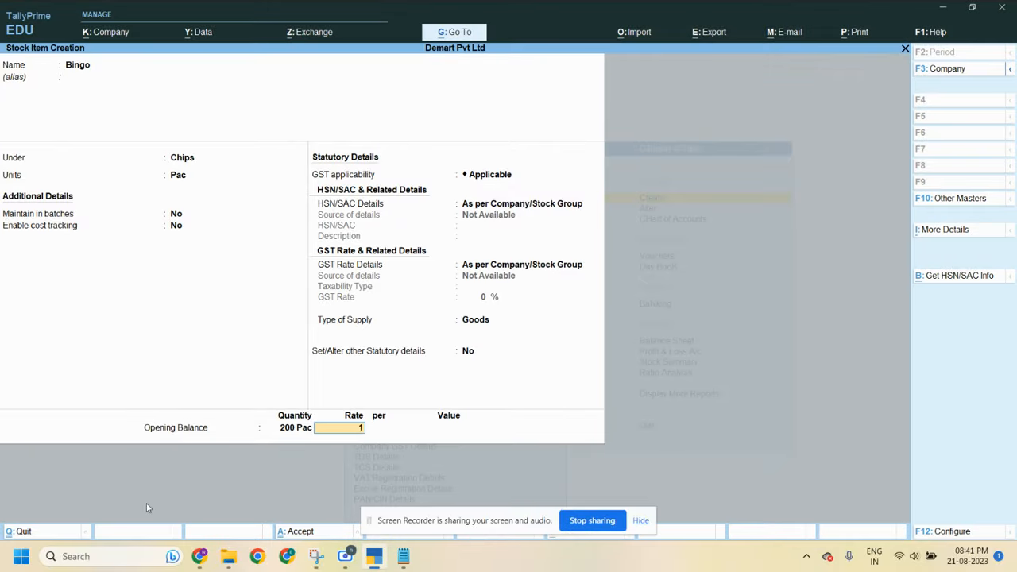
text(0)
key(Return)
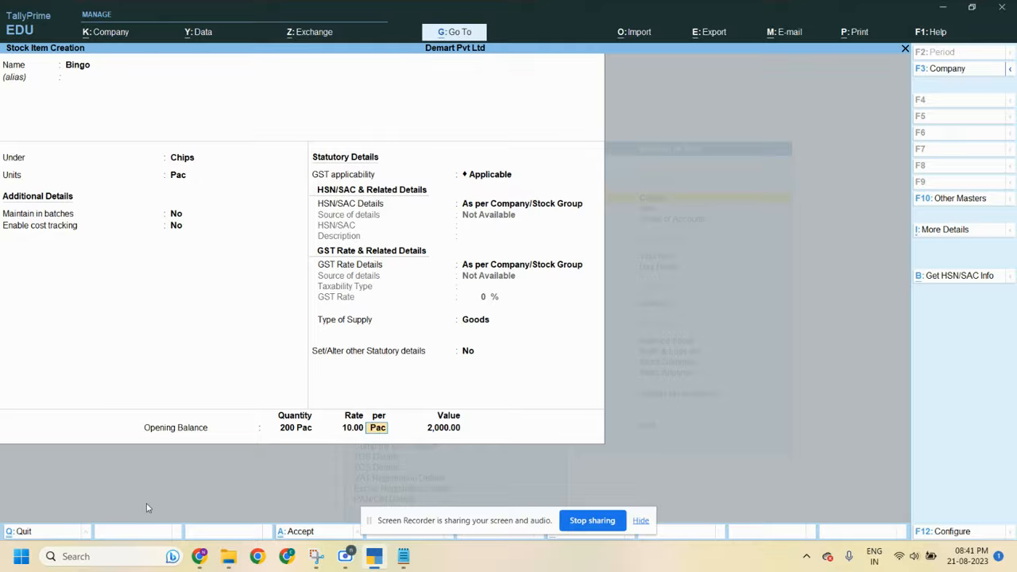
key(Return)
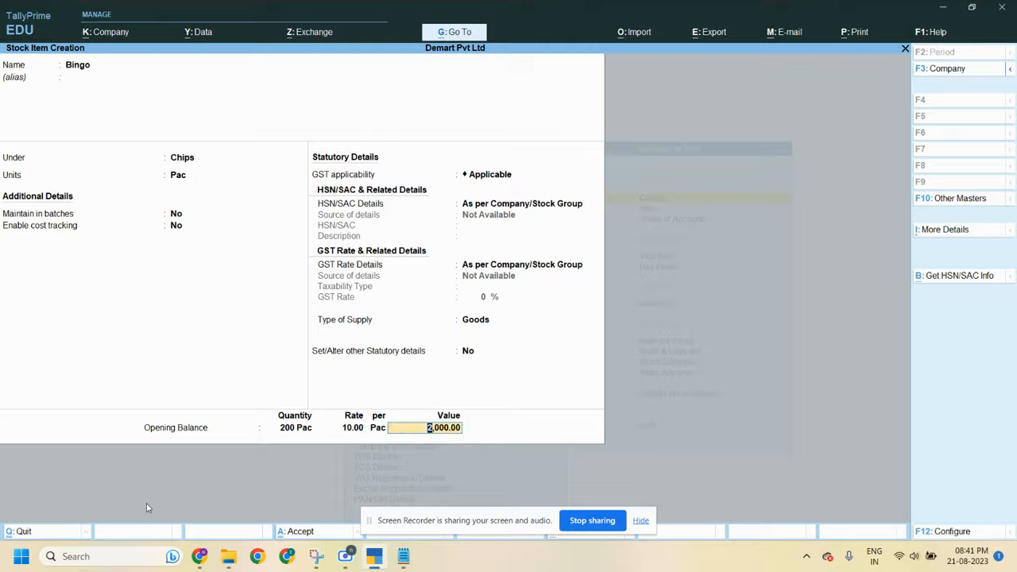
key(Return)
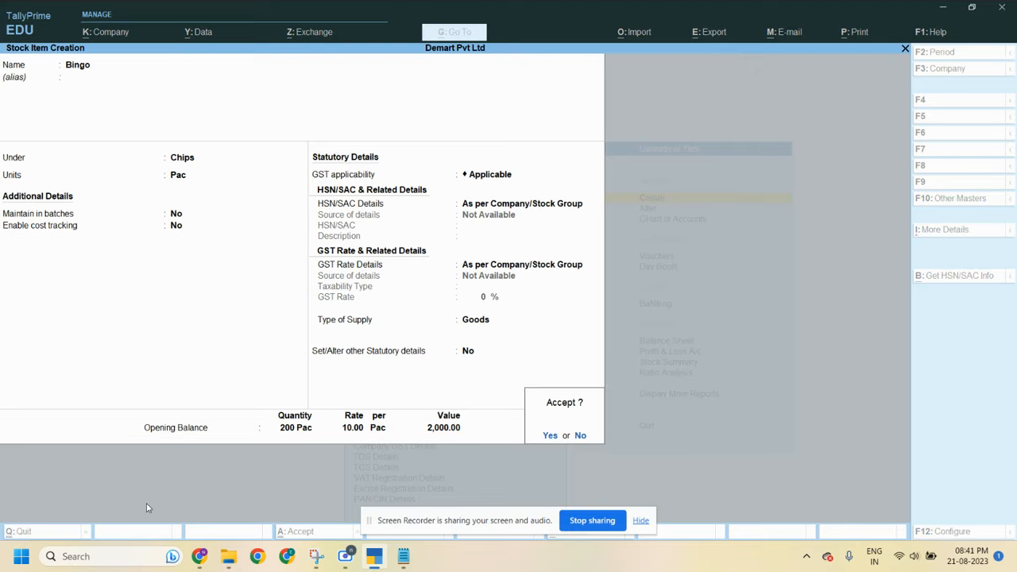
key(Return)
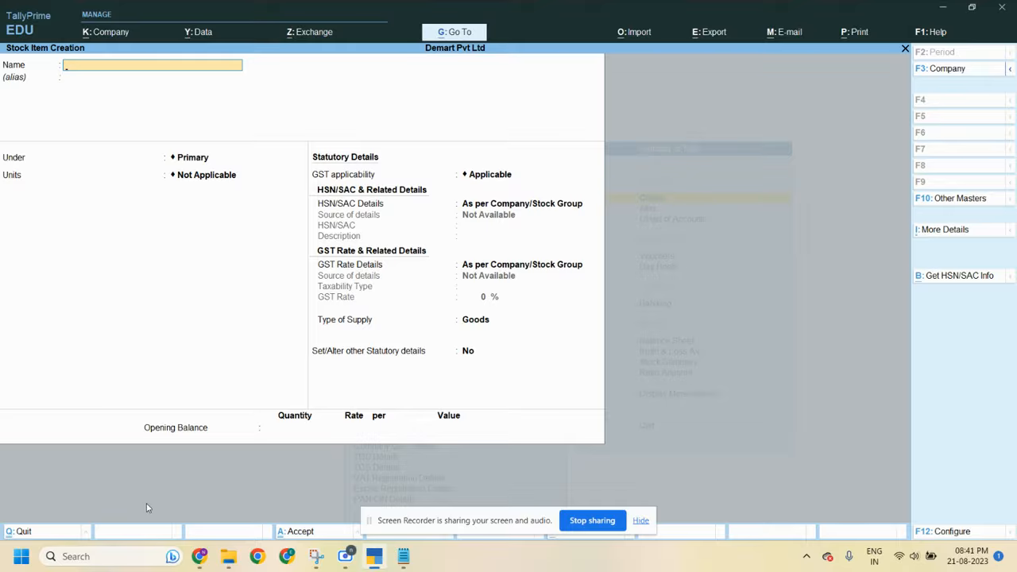
Step: Look up the third stock item's row in Notepad and name the new stock item Munch in TallyPrime, leaving the alias empty
key(alt+Tab)
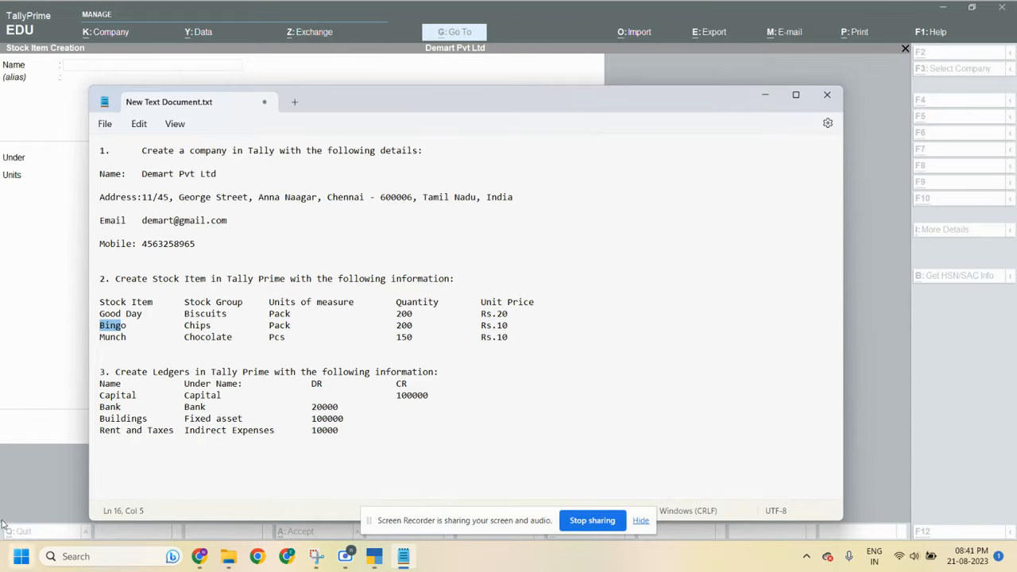
click(124, 344)
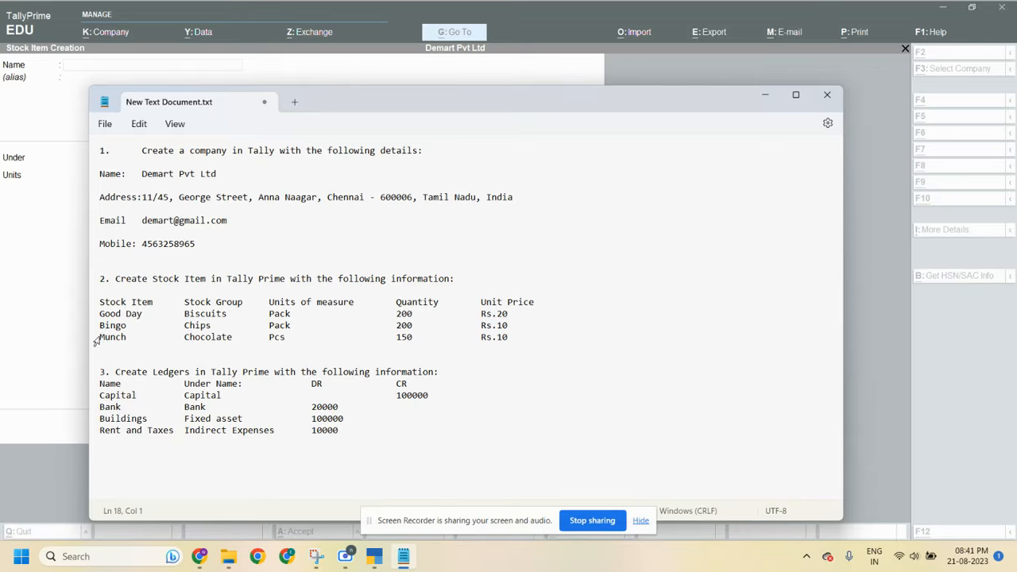
triple_click(101, 337)
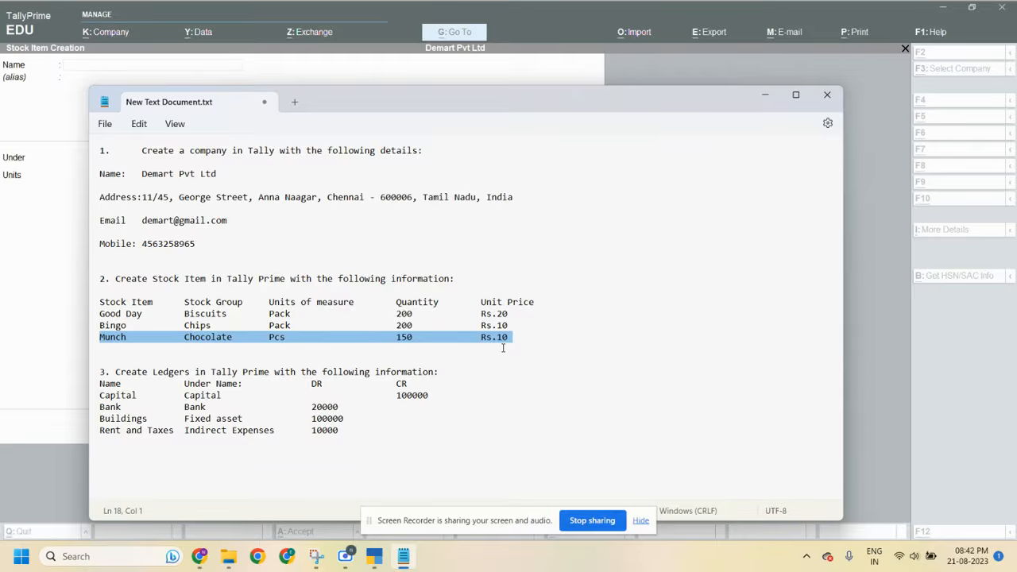
key(alt+Tab)
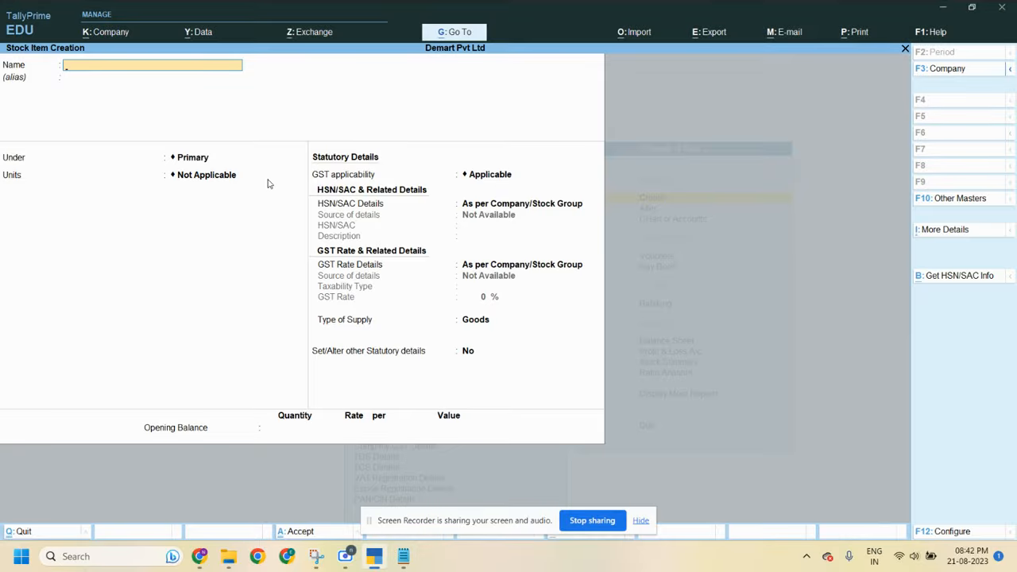
text(Munch)
key(Return)
key(Return)
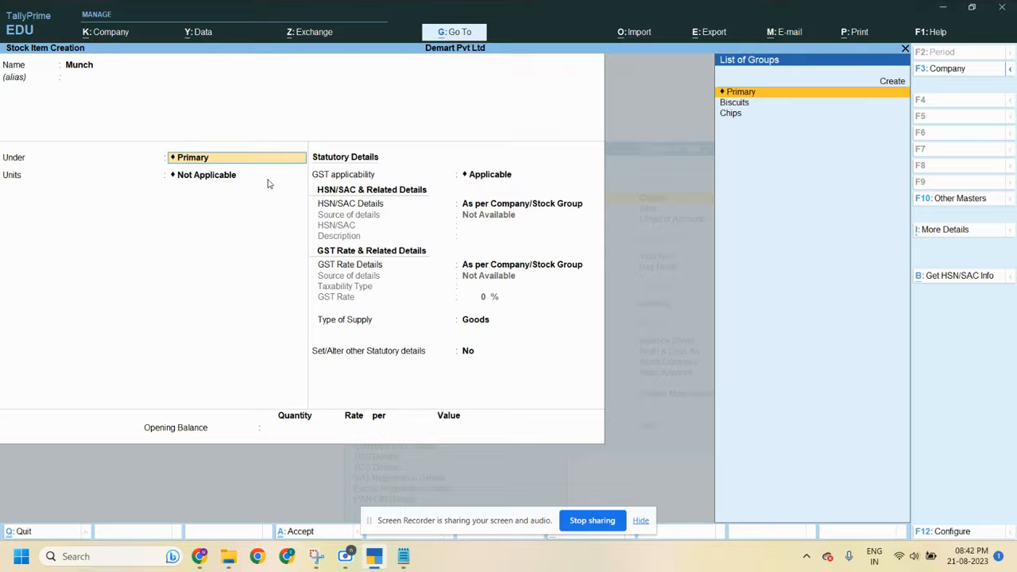
Step: Create a new stock group named Chocolate under Primary, without adding item quantities, and assign Munch to it
key(alt+c)
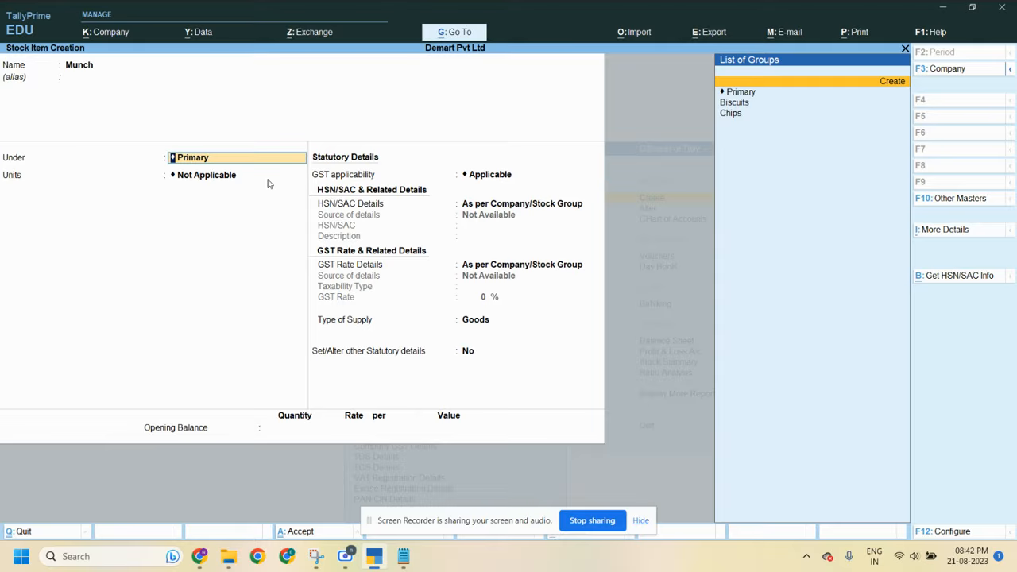
text(C)
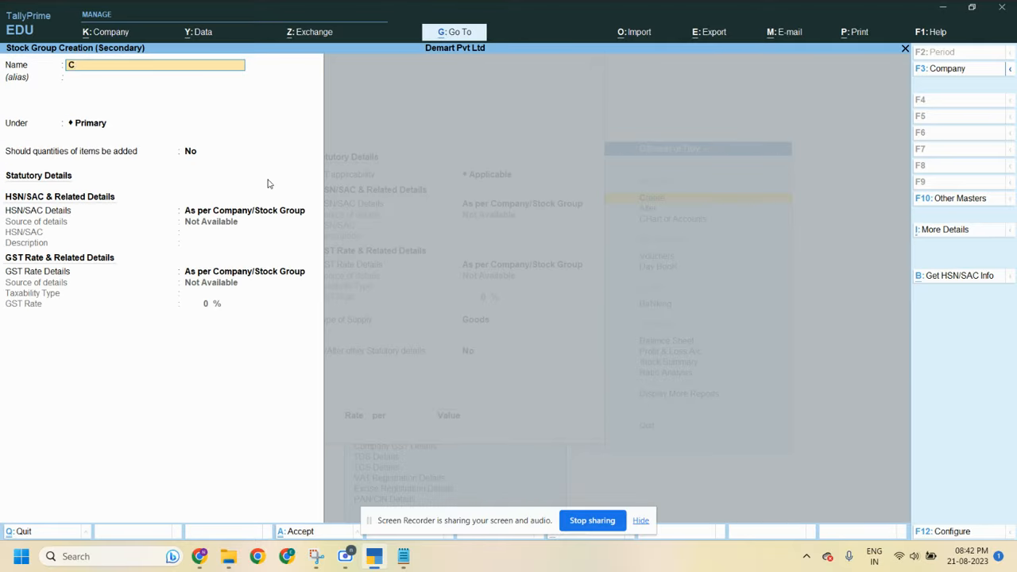
text(hocolate)
key(BackSpace)
key(Return)
key(Return)
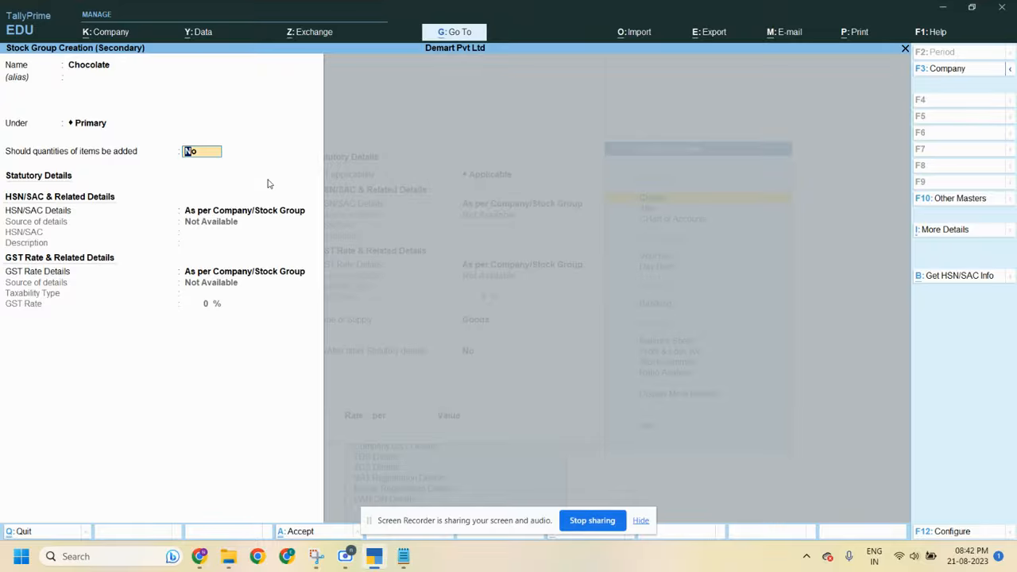
key(Return)
key(Return)
key(Return)
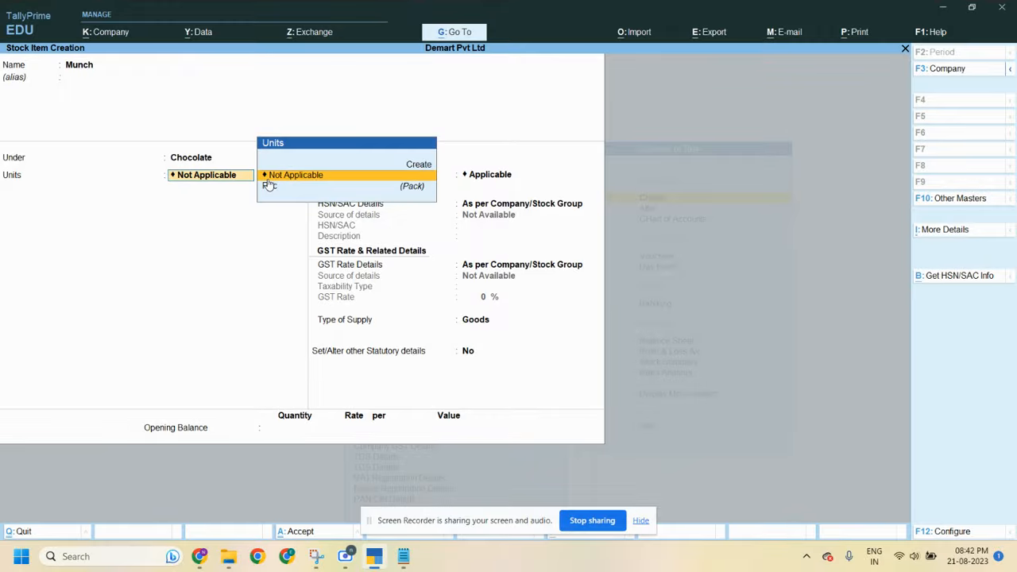
Step: Start a new simple unit of measure for Munch with the symbol Pcs and the formal name Pecies
key(Up)
key(Return)
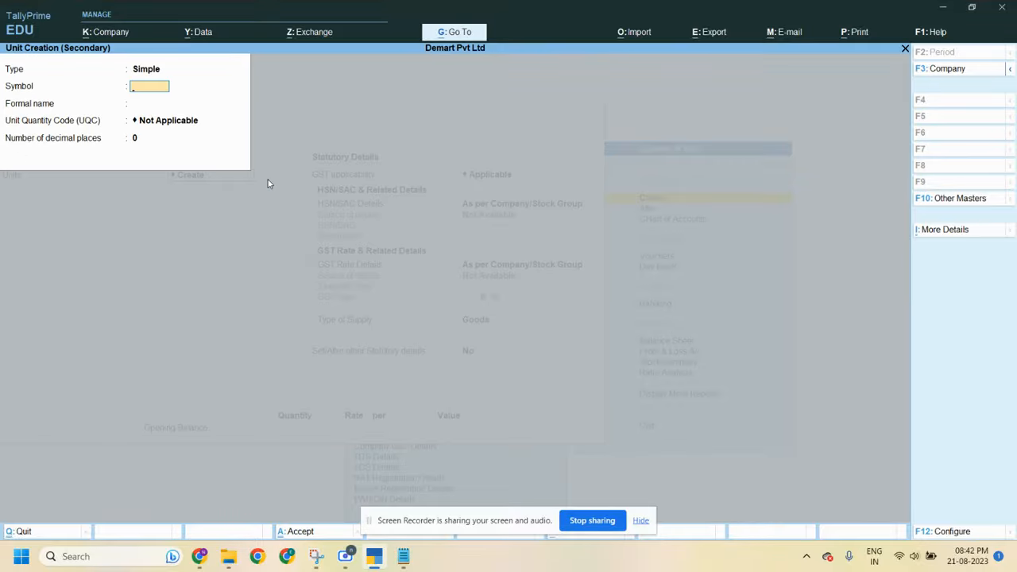
text(Pcs)
key(Return)
text(P)
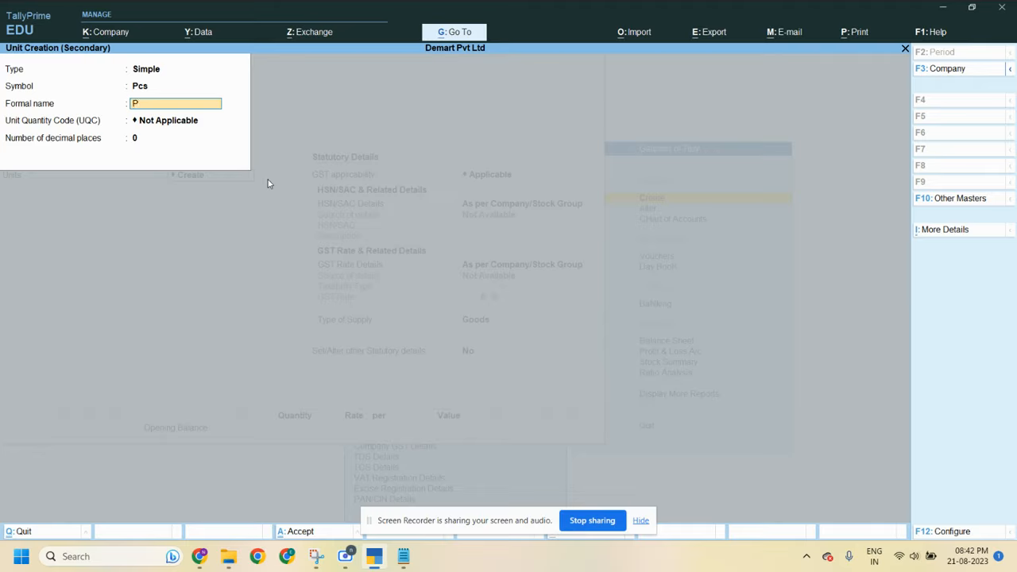
text(ices)
key(BackSpace)
key(BackSpace)
key(BackSpace)
text(ci)
key(Return)
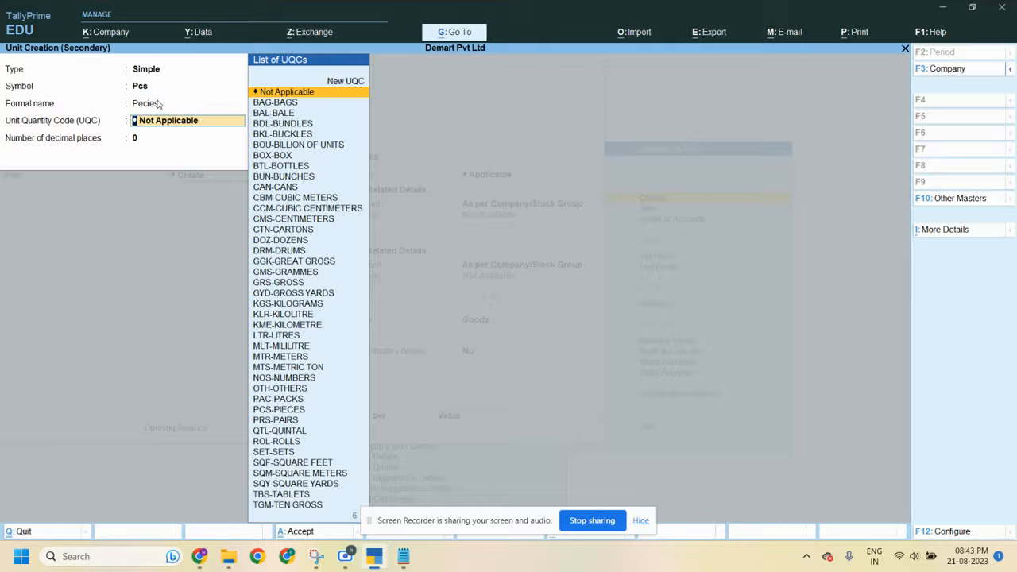
Step: Set the unit's quantity code to PCS-PIECES, correct its formal name to Pieces, and save it with 0 decimal places
click(279, 411)
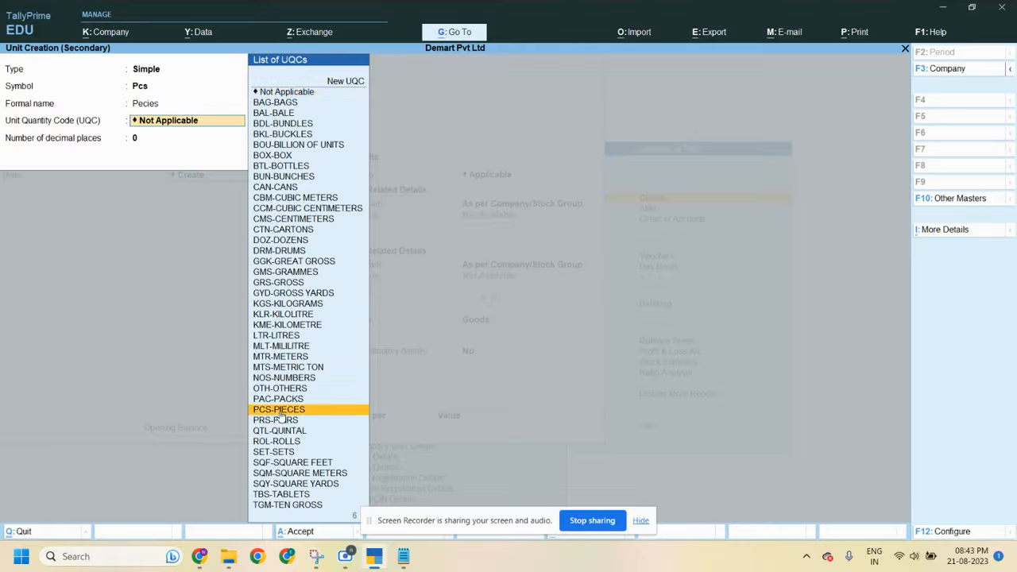
click(280, 411)
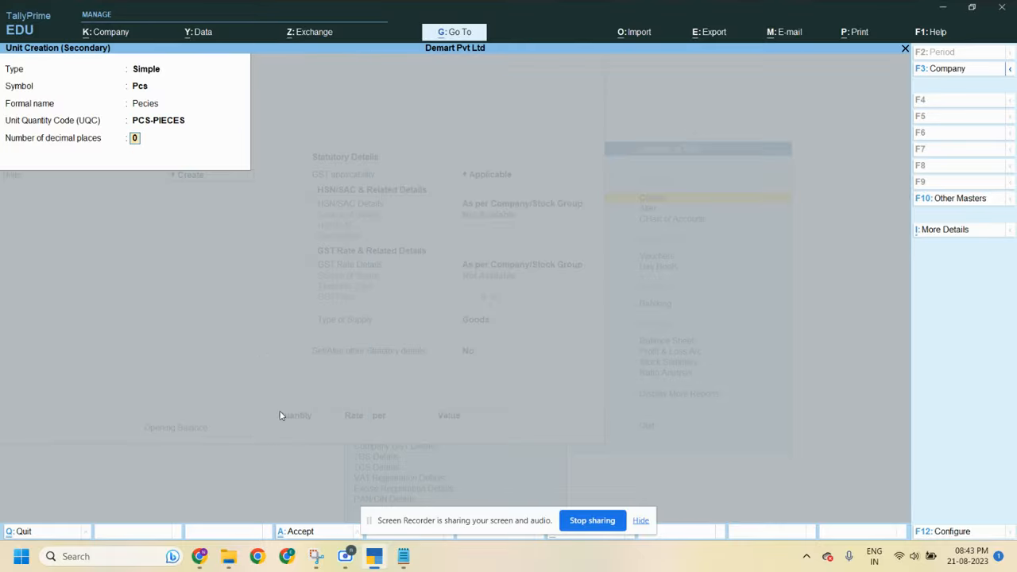
click(156, 103)
text(Pie)
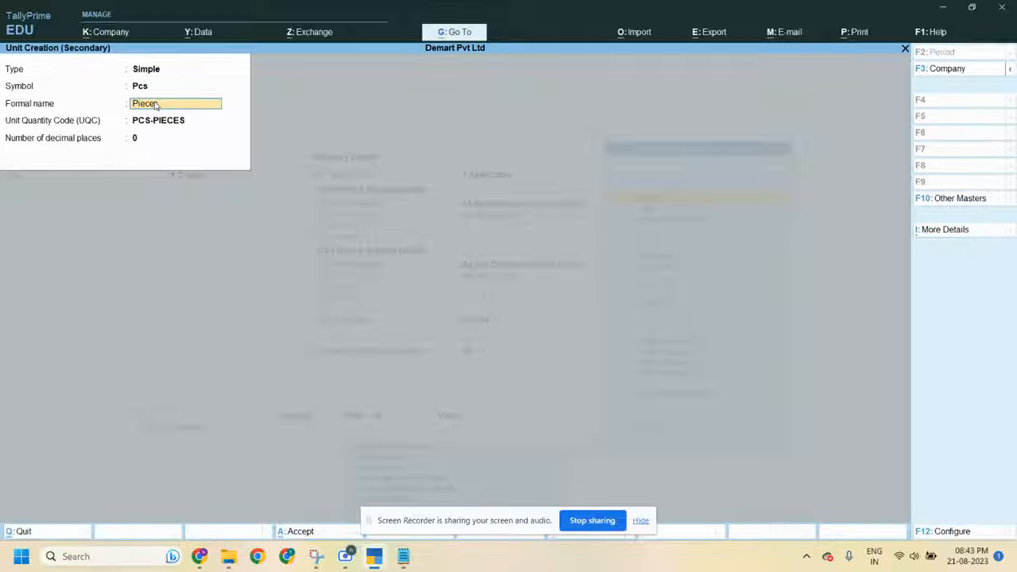
text(ces)
key(Return)
key(Return)
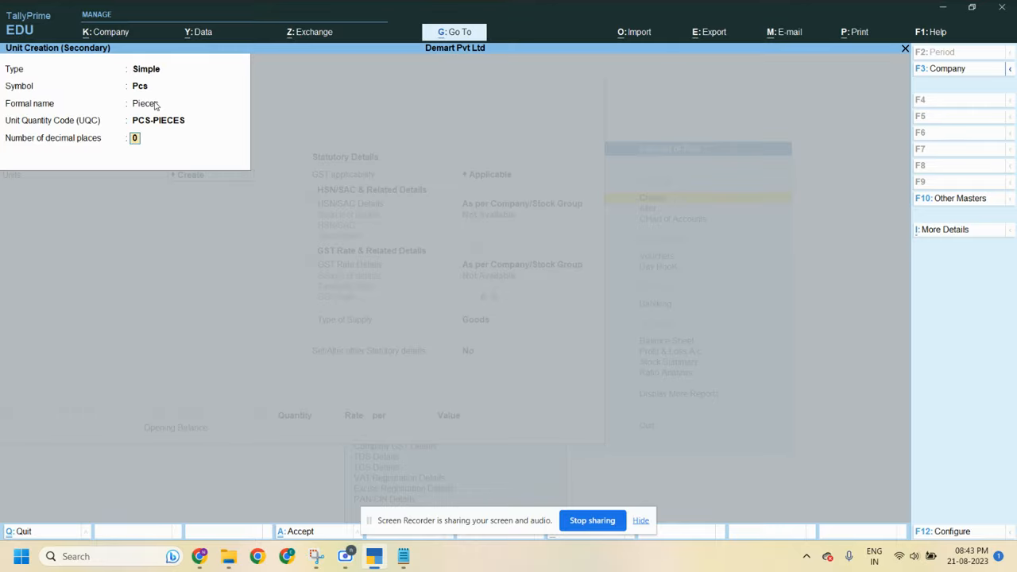
key(Return)
key(Return)
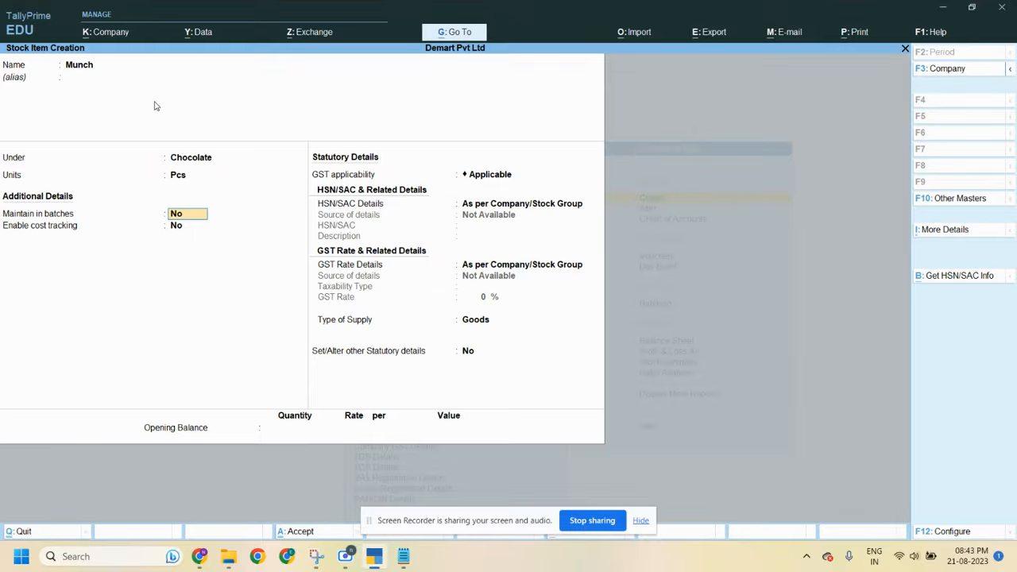
Step: Keep Munch's default additional and statutory details, and set its opening balance quantity to 150 Pcs
key(Return)
key(Return)
key(Return)
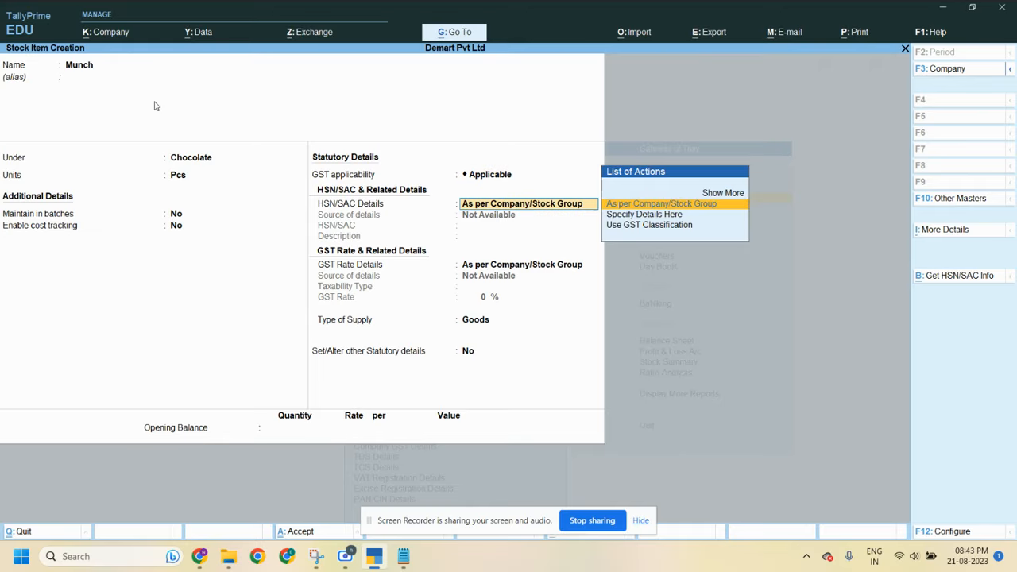
key(Return)
key(Return)
key(Return)
key(Return)
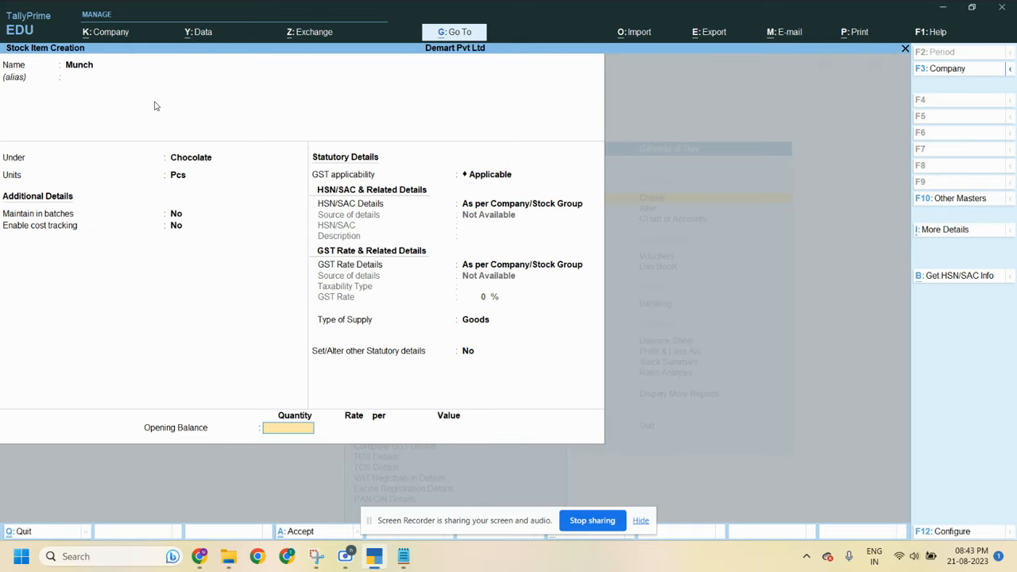
key(alt+Tab)
text(150)
key(Return)
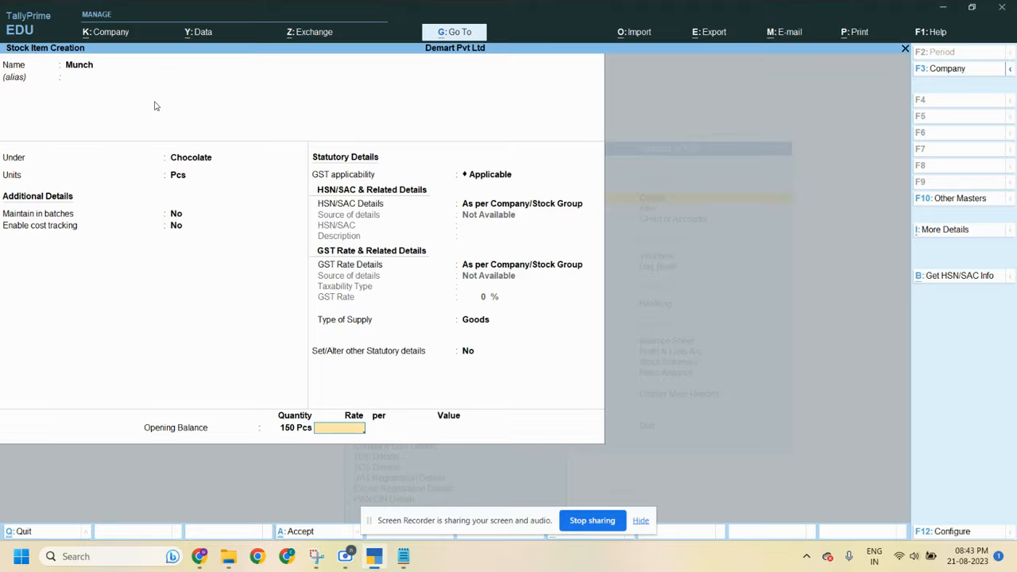
Step: Check Munch's unit price in Notepad, set the opening balance rate to 10 per Pcs in TallyPrime, and save the stock item
key(alt+Tab)
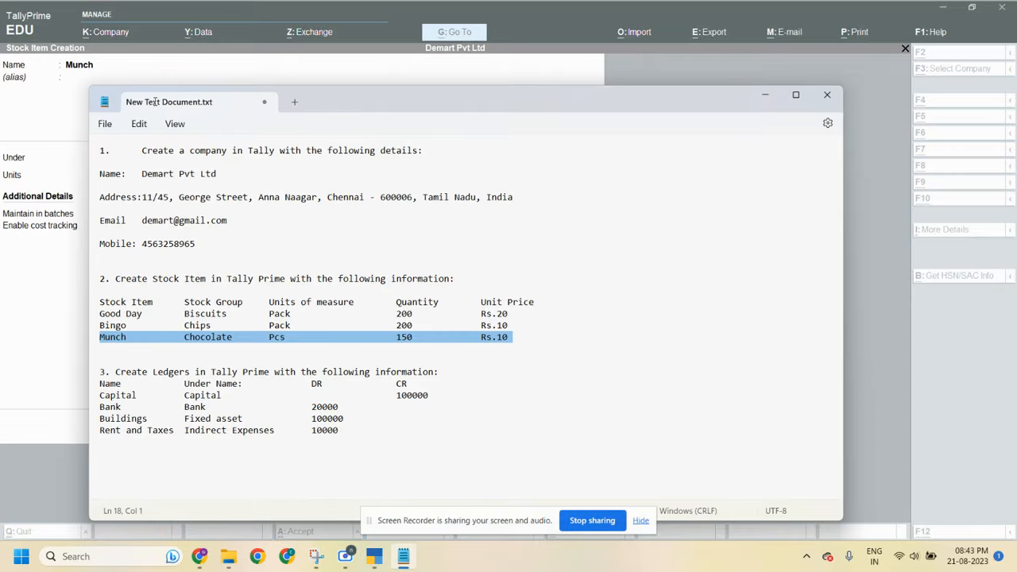
key(alt+Tab)
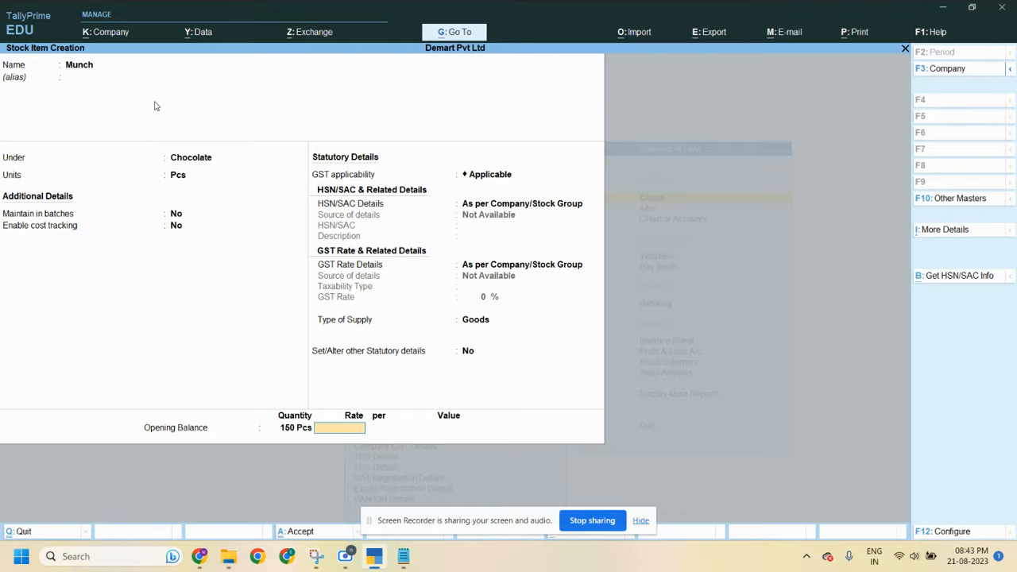
text(10)
key(Return)
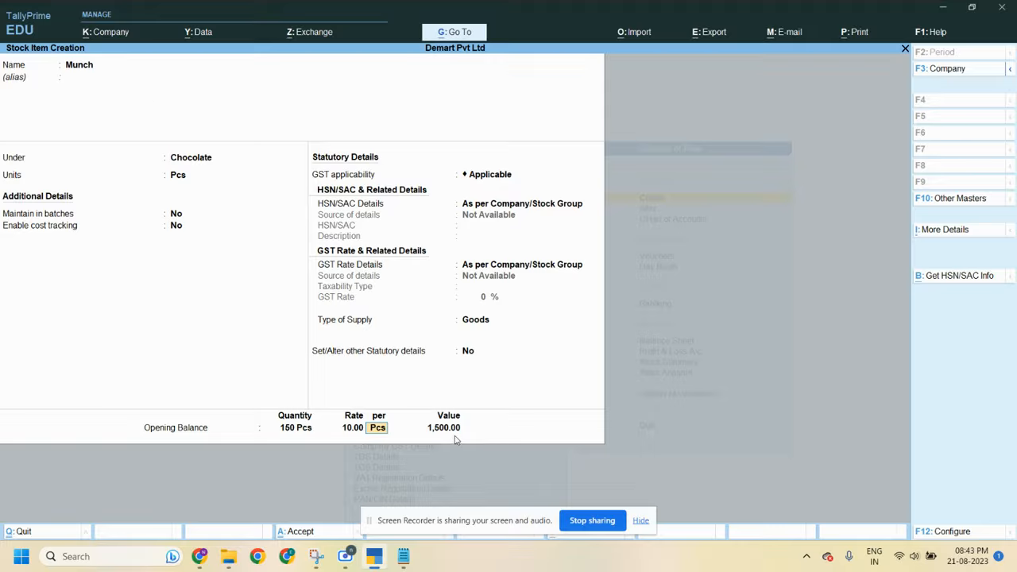
key(Return)
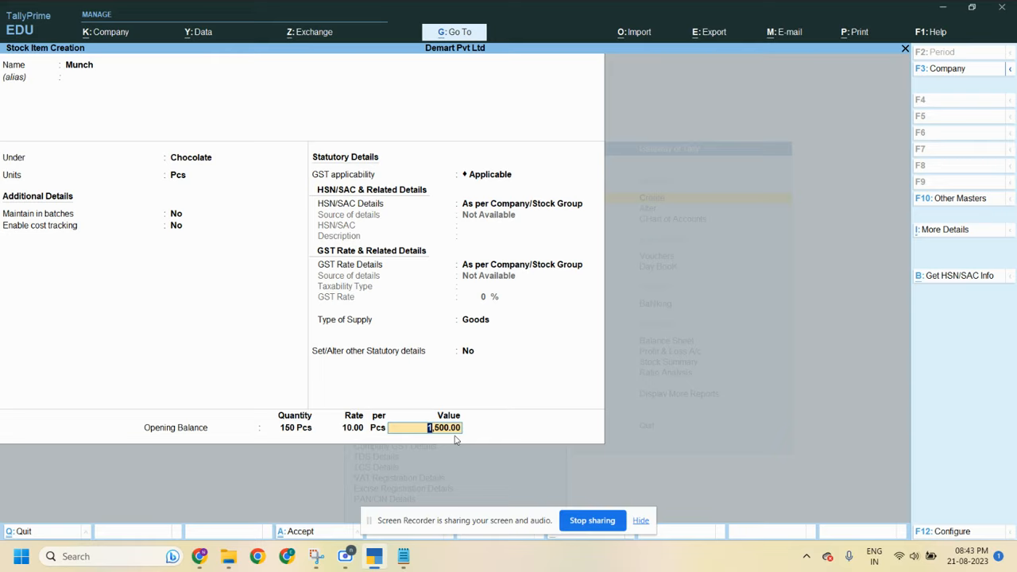
key(Return)
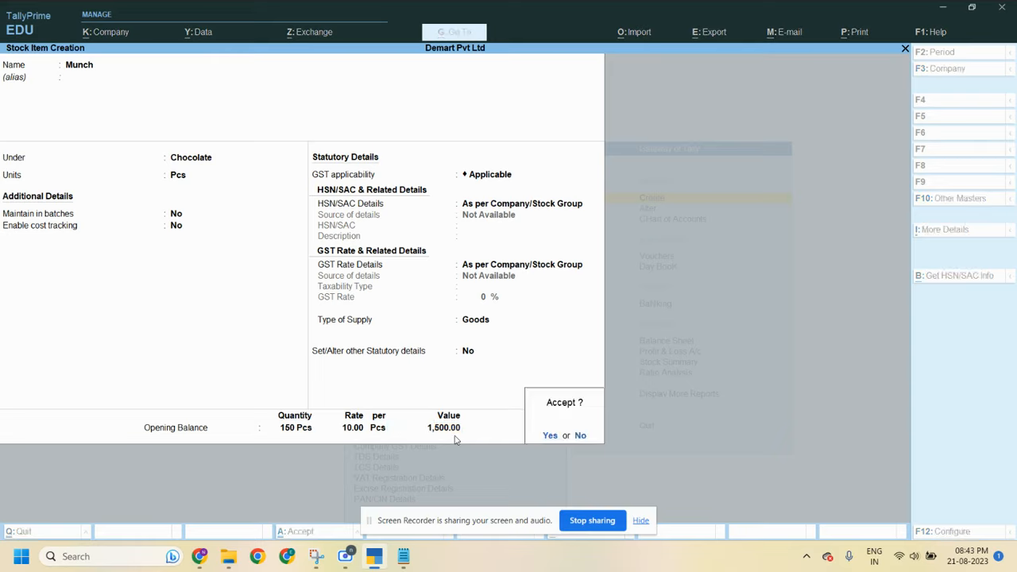
key(Return)
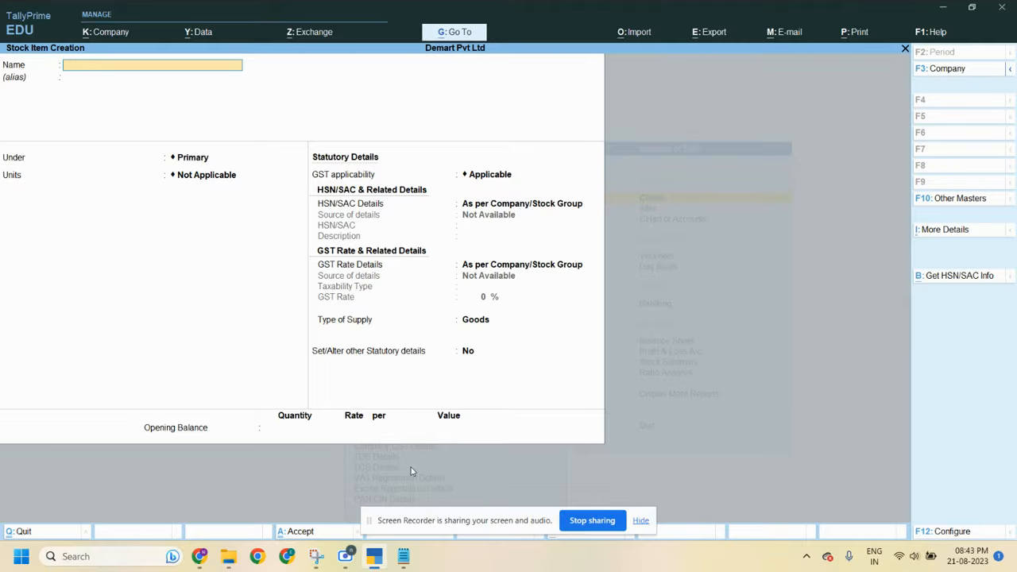
Step: Leave the blank stock item creation form and return to the Gateway of Tally
key(Escape)
key(y)
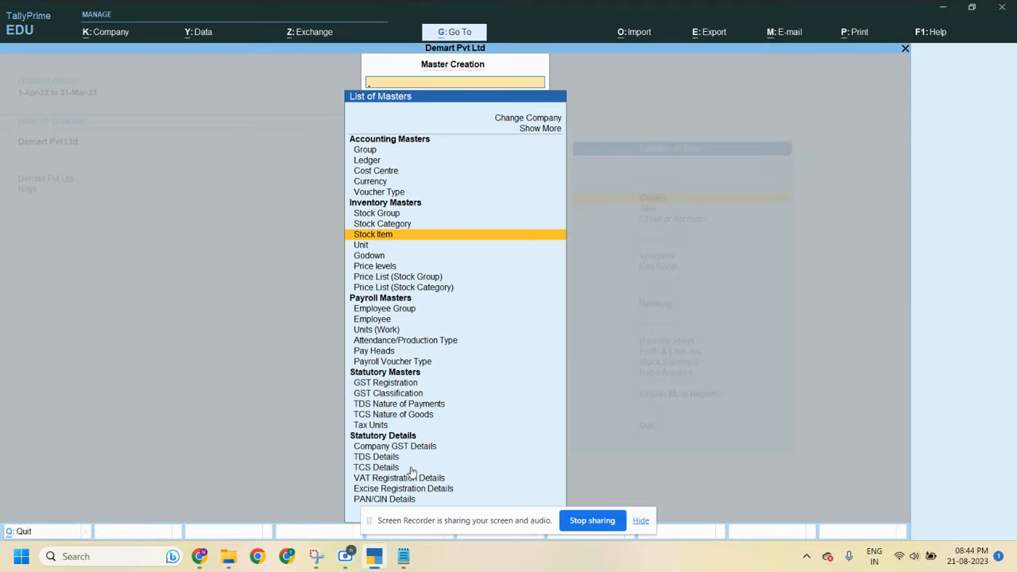
key(Escape)
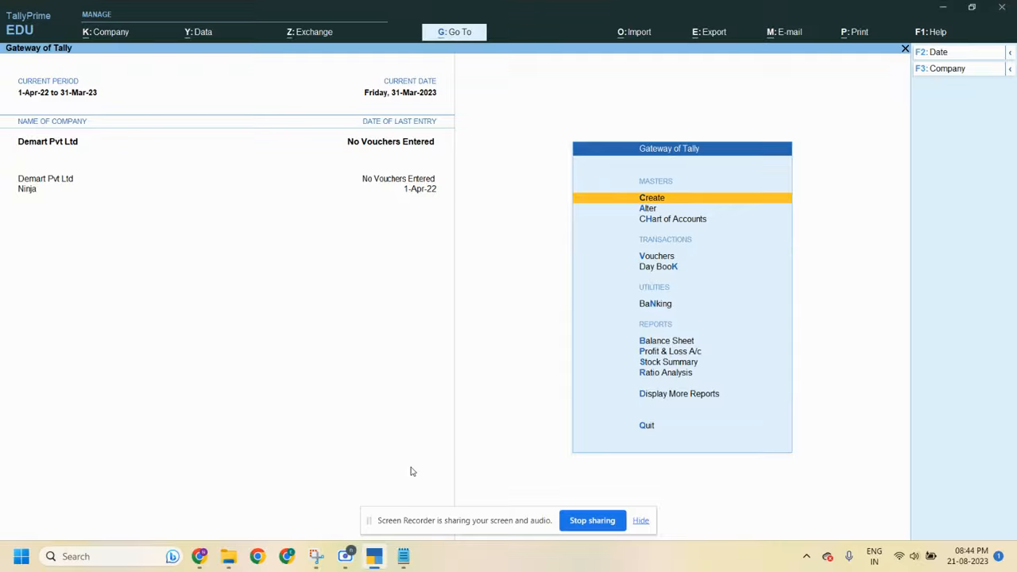
Step: Open the list of stock items through Inventory Books in Display More Reports
key(Down)
key(Down)
key(Down)
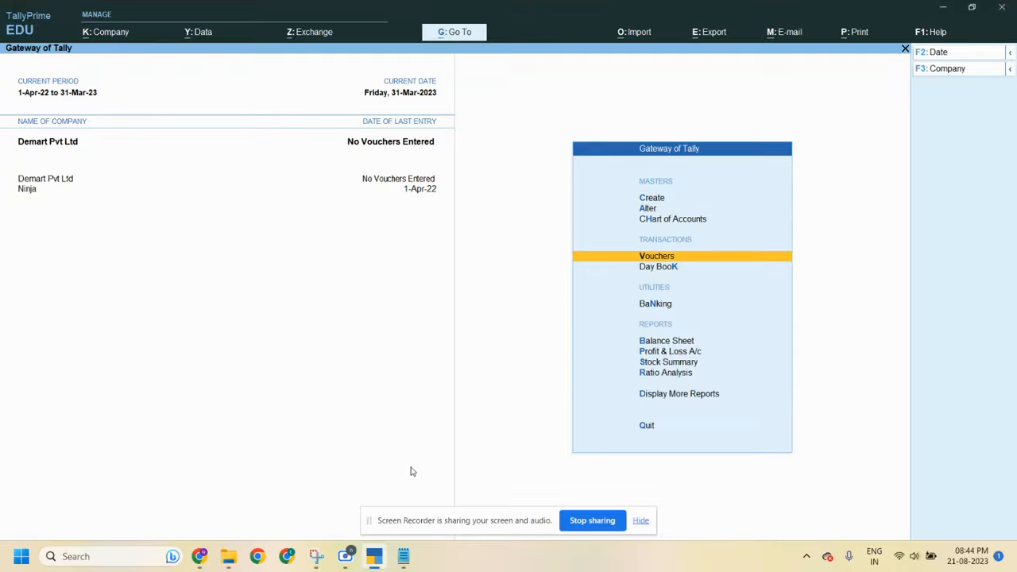
key(Down)
key(Down)
key(Down)
key(Down)
key(Down)
key(Down)
key(Down)
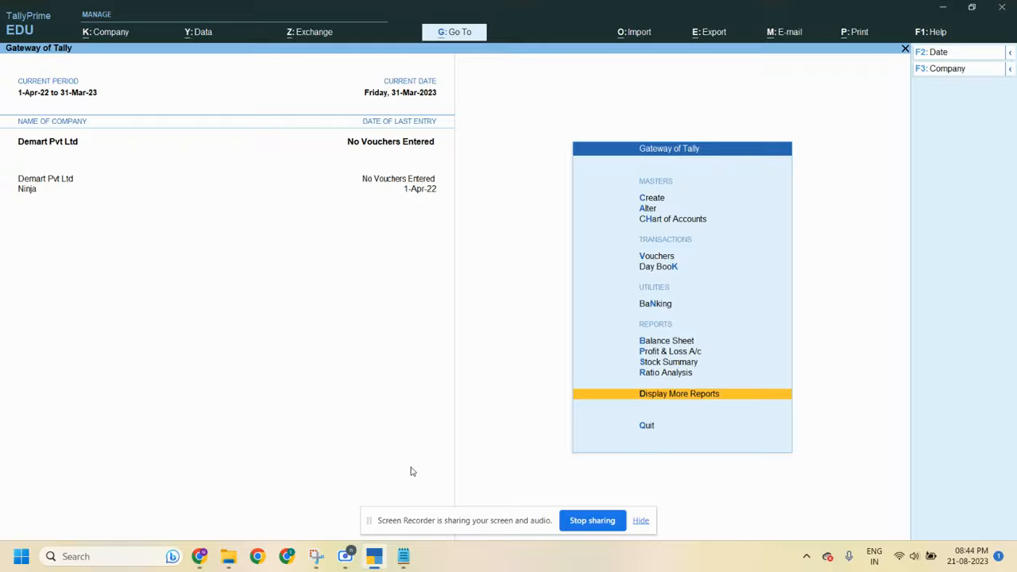
key(Return)
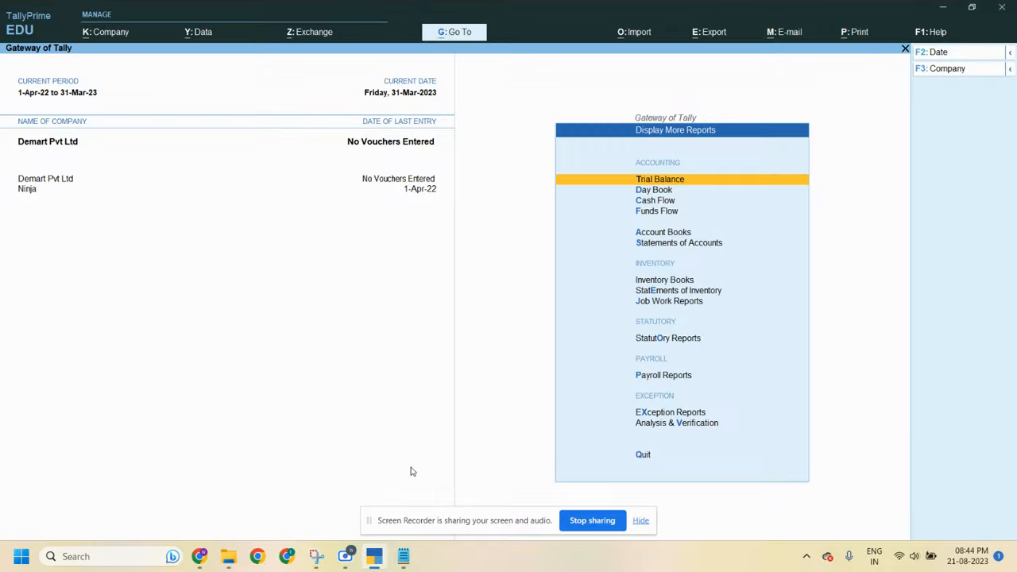
key(Down)
key(Down)
key(Down)
key(Down)
key(Down)
key(Down)
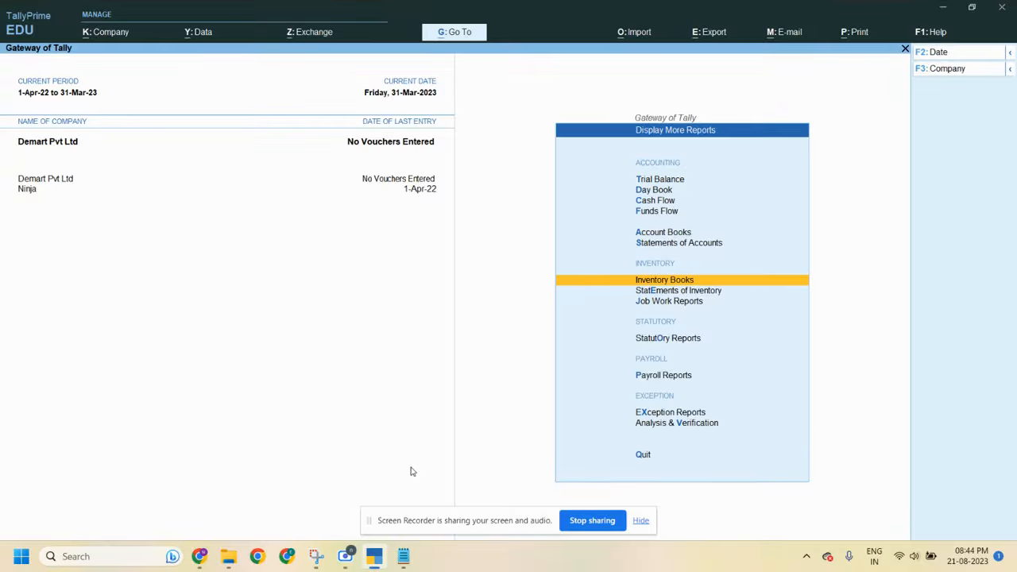
key(Return)
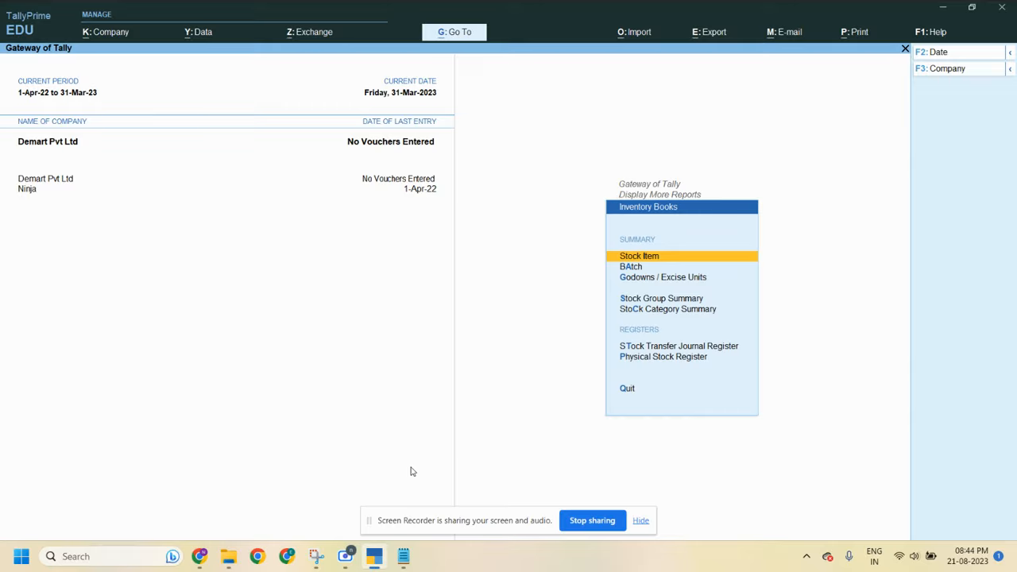
key(Return)
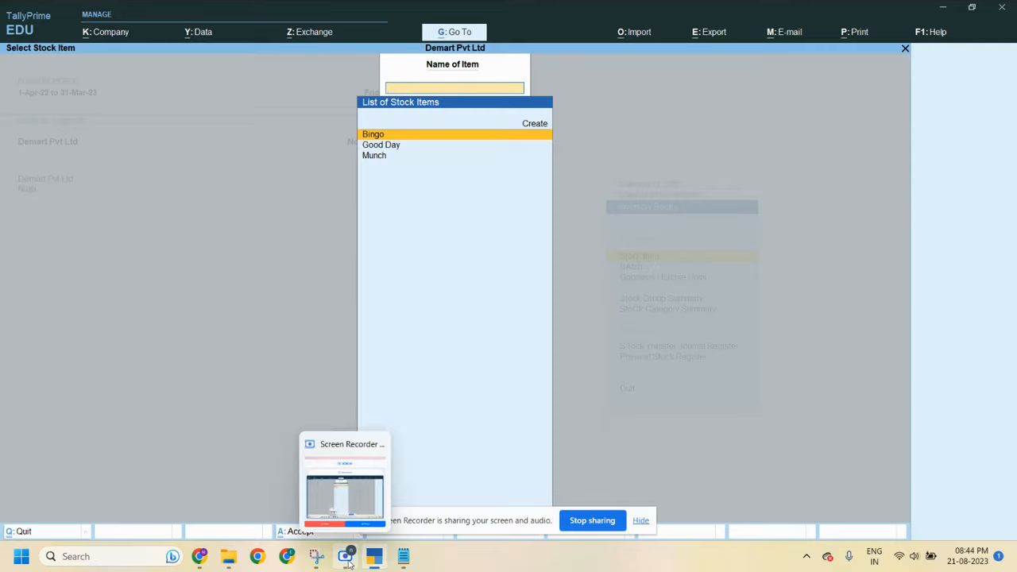
Step: Switch to Snipping Tool and snip only the List of Stock Items area
click(315, 556)
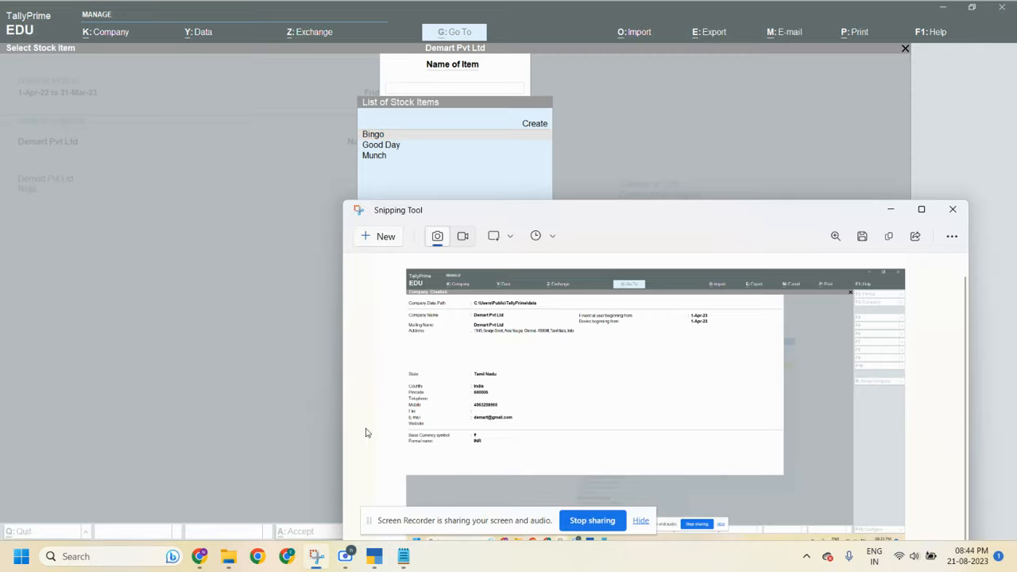
click(378, 240)
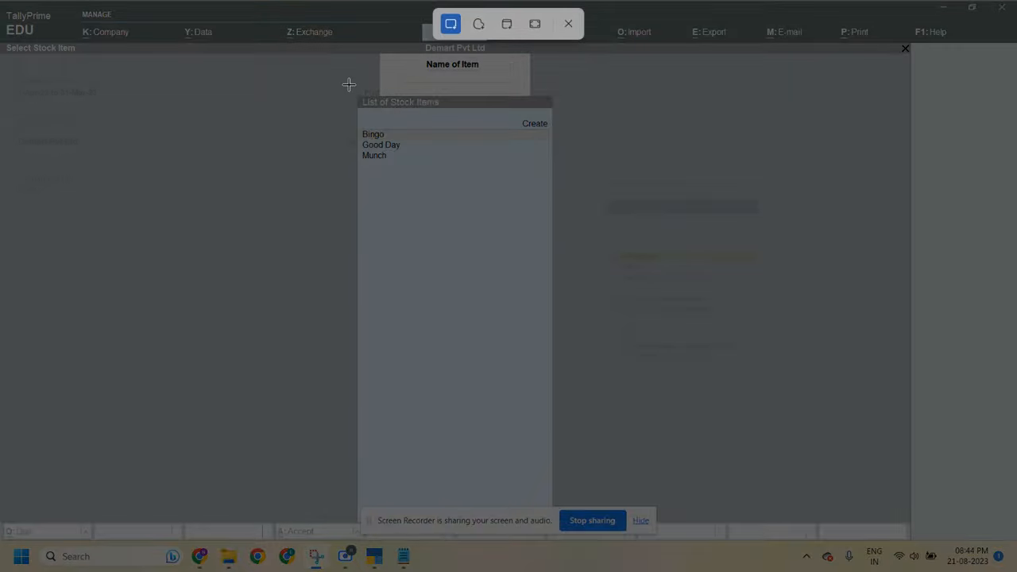
drag(349, 84, 562, 201)
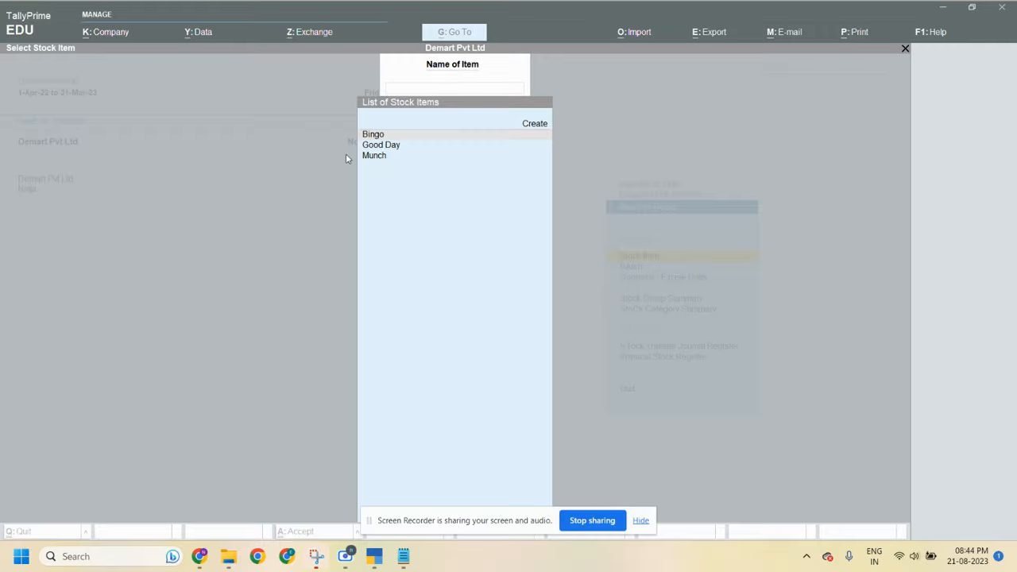
Step: Take a new snip of the whole screen showing the List of Stock Items
click(316, 556)
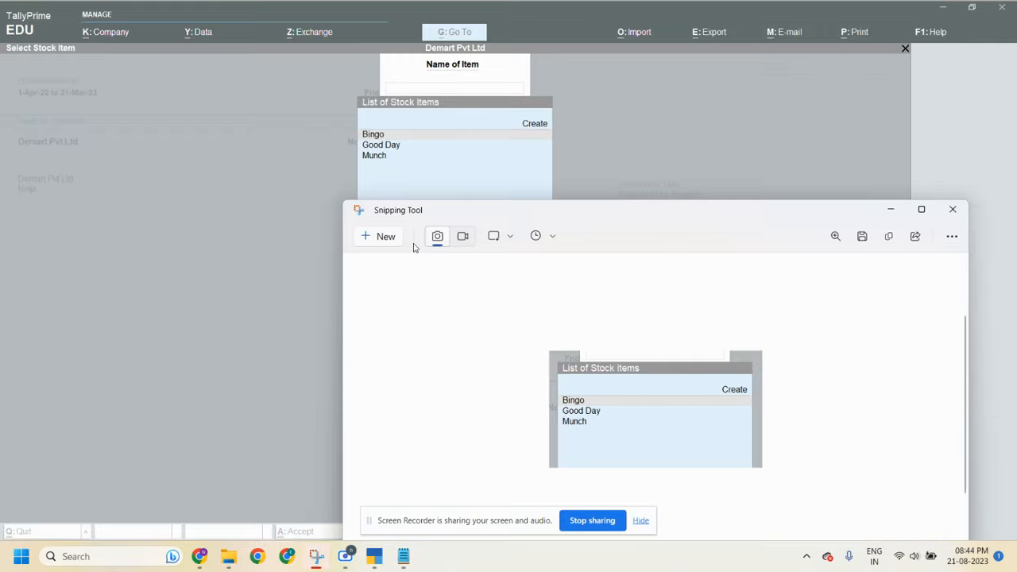
click(389, 242)
drag(2, 3, 1014, 569)
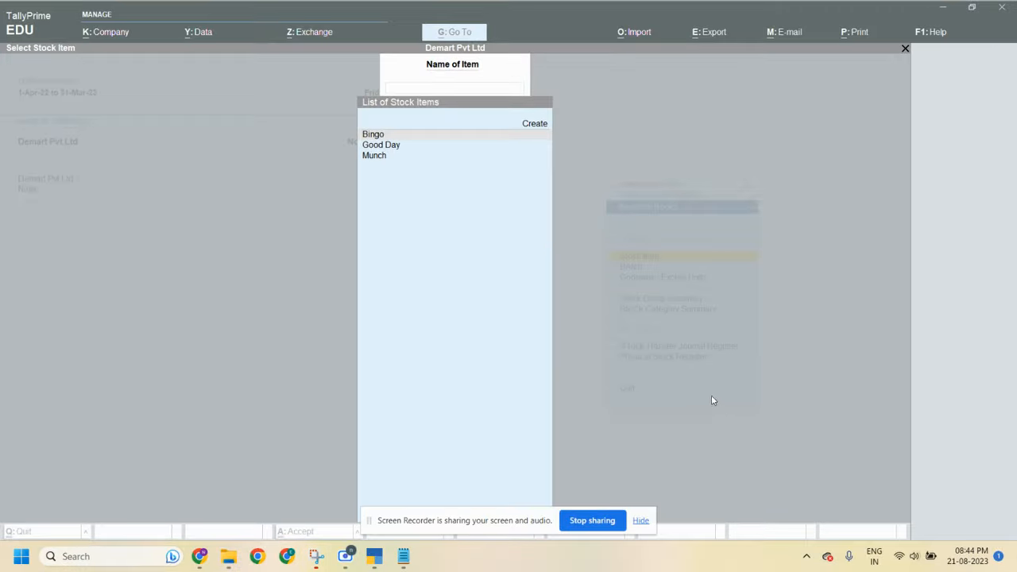
Step: Open Bingo's monthly summary in TallyPrime, snip the whole screen with Snipping Tool, and return to the stock item list
click(477, 137)
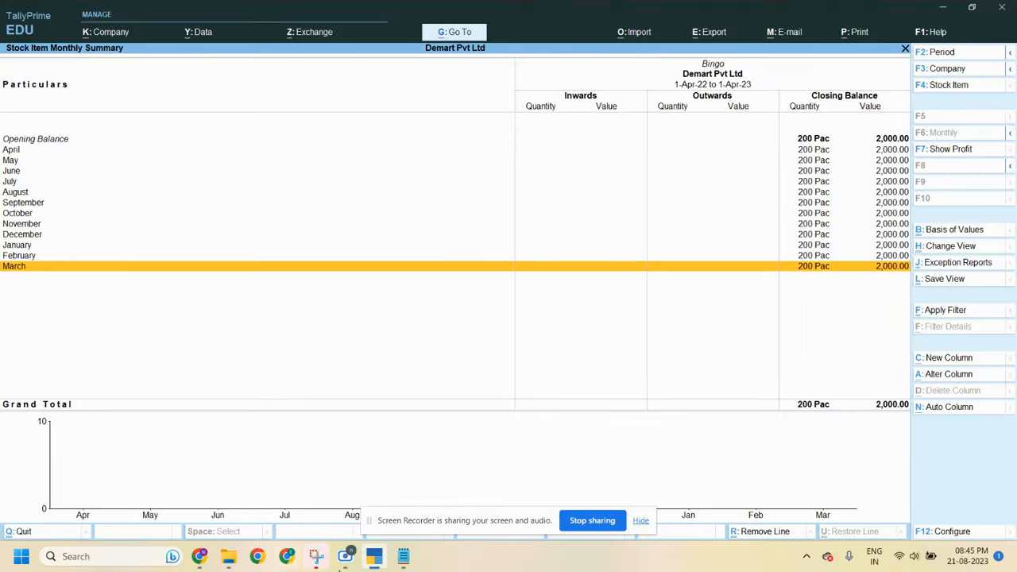
click(325, 561)
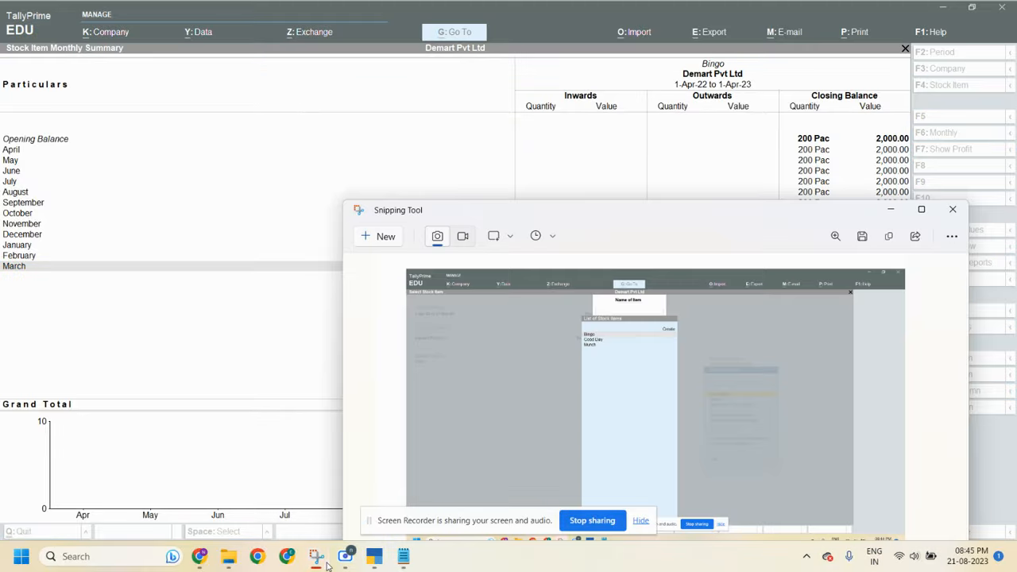
click(371, 242)
drag(2, 2, 1015, 571)
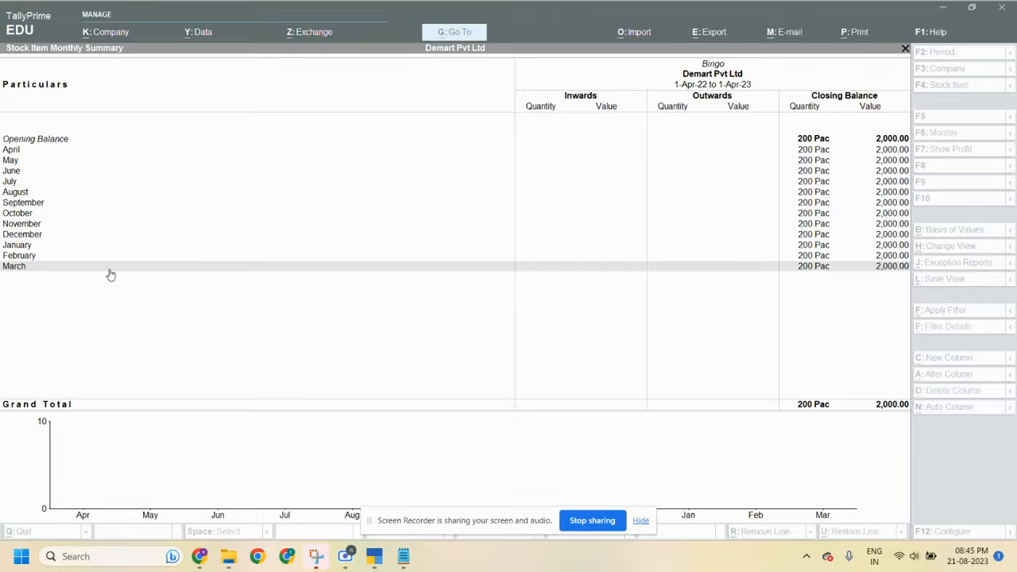
click(396, 290)
key(Escape)
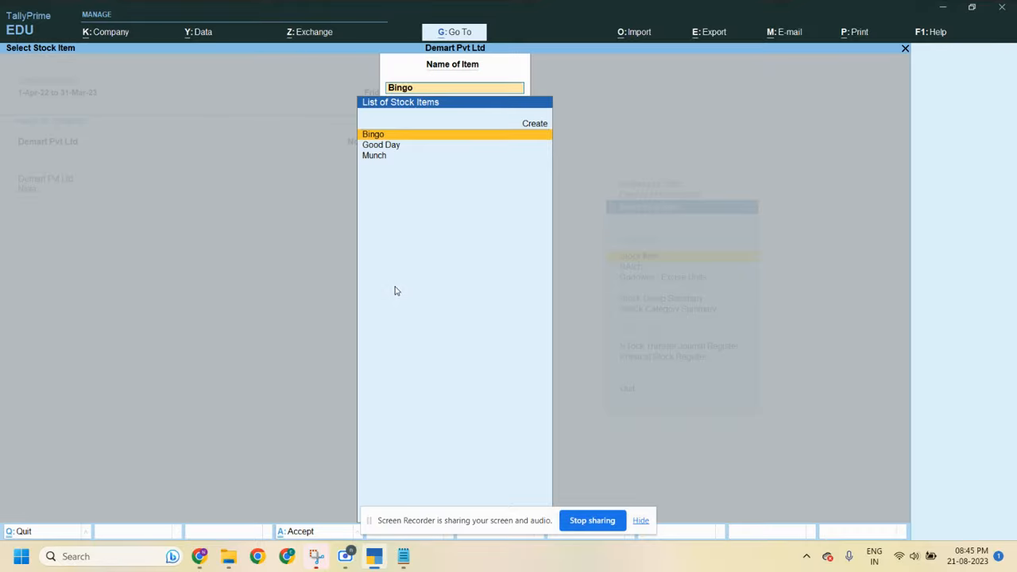
Step: Open Good Day's monthly summary, snip it with Snipping Tool, and return to the stock item list
click(397, 153)
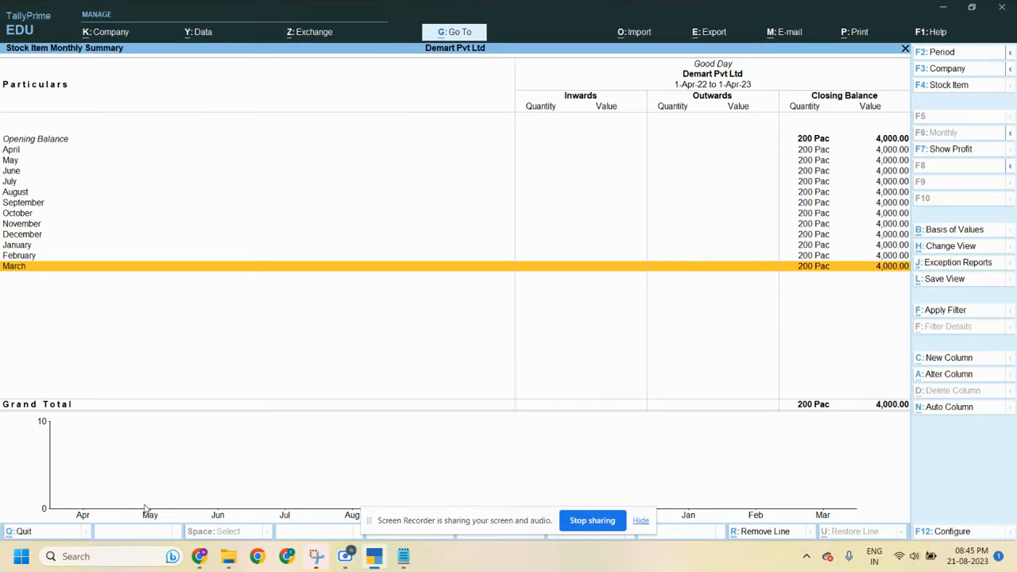
click(317, 559)
click(385, 237)
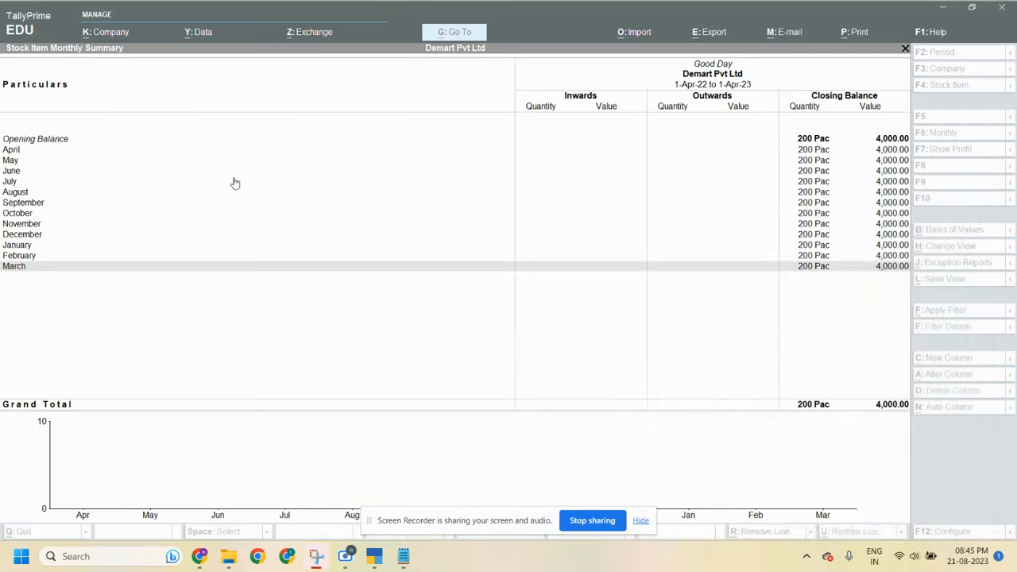
key(Escape)
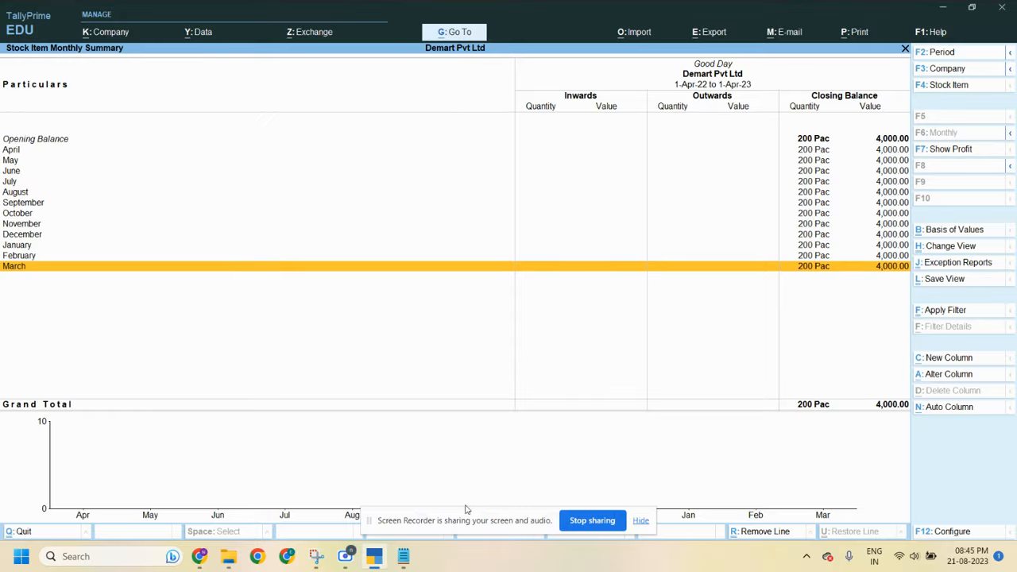
key(Escape)
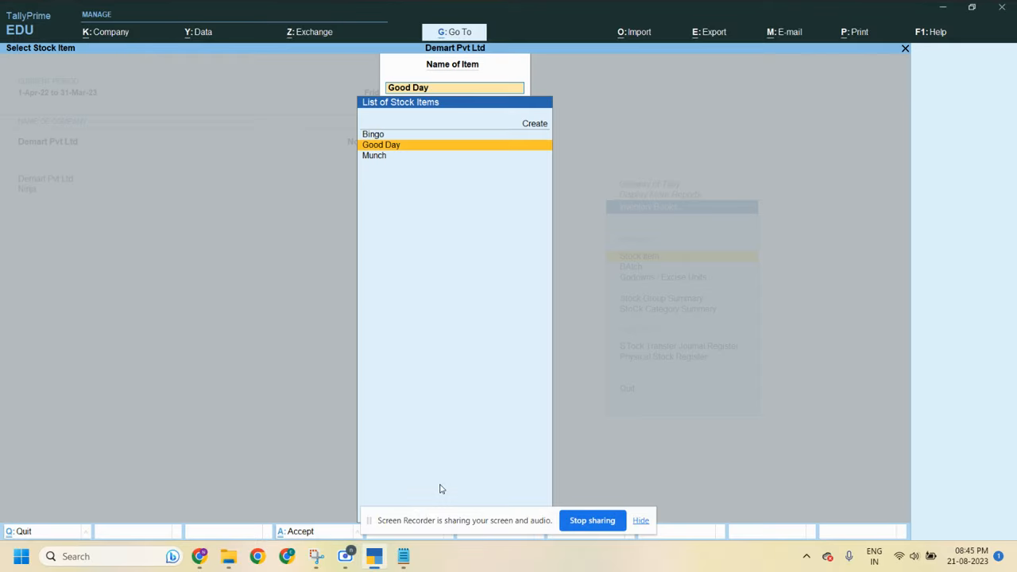
Step: Open Munch's monthly summary from the stock item list and snip the whole screen with Snipping Tool
click(380, 157)
click(316, 556)
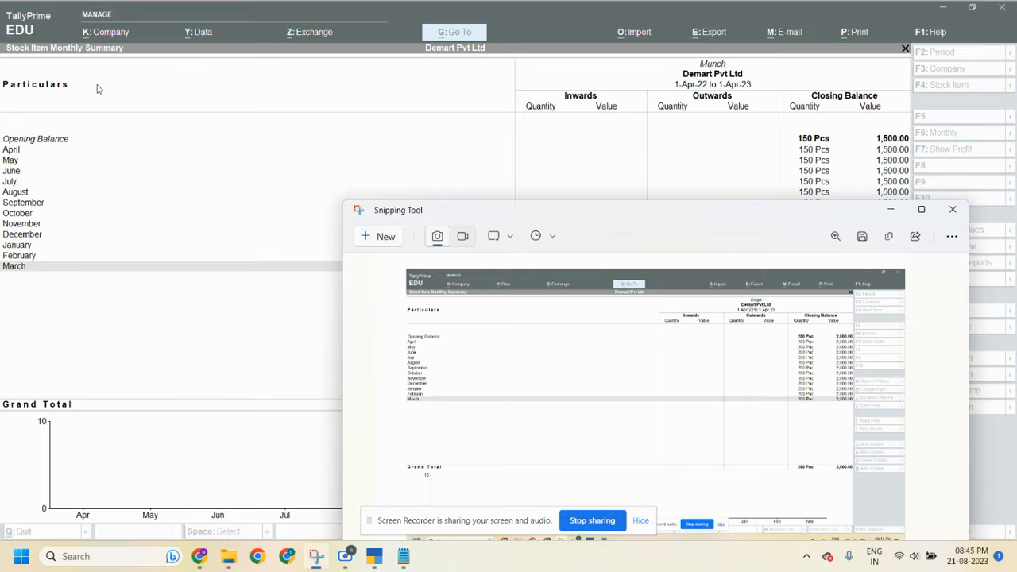
click(379, 236)
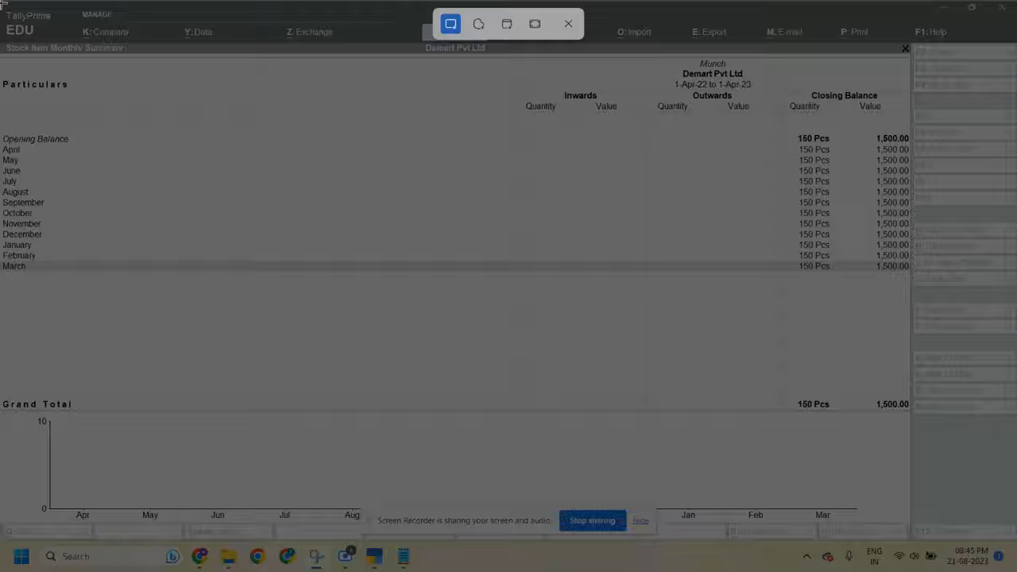
drag(1, 1, 1012, 568)
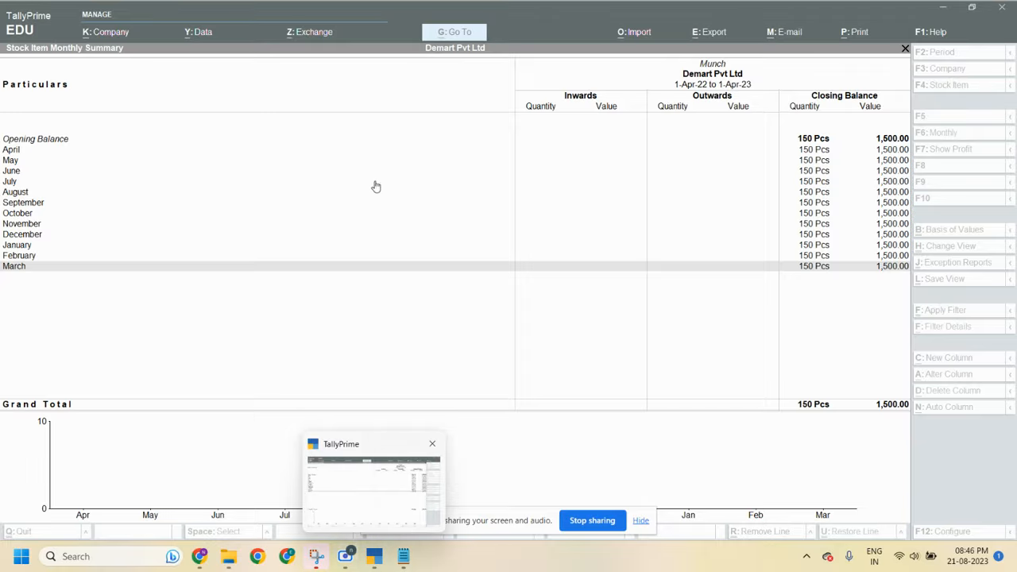
Step: Return to TallyPrime, close Munch's monthly summary and go back to the Gateway of Tally
click(289, 151)
key(Escape)
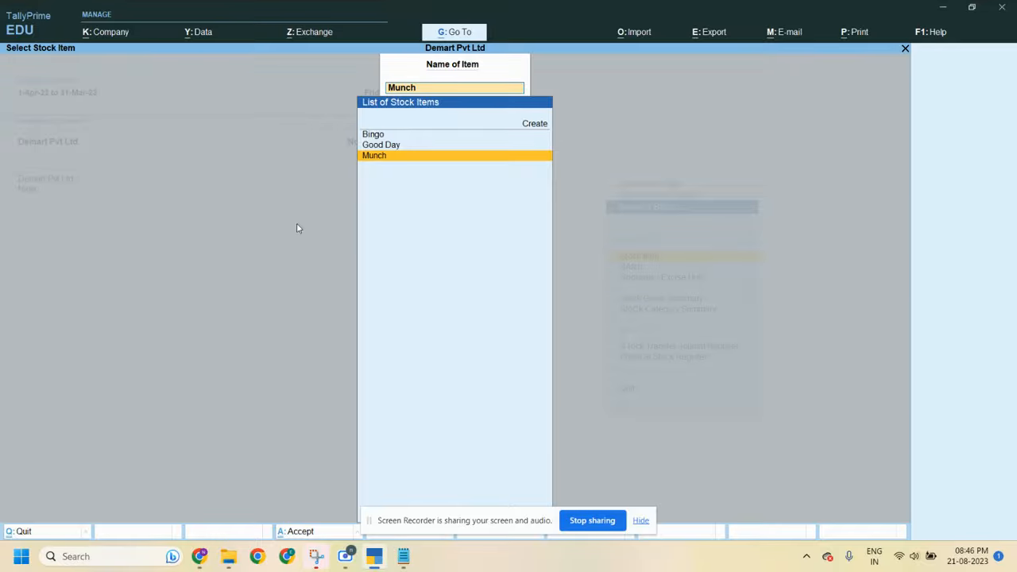
key(Escape)
key(Escape)
key(Escape)
key(Escape)
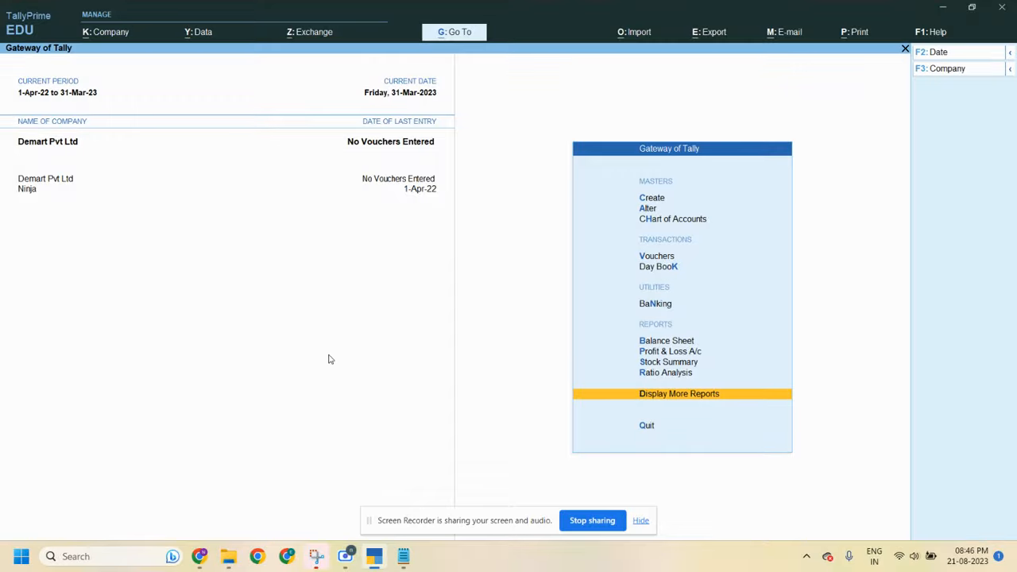
Step: Switch to the text document and review the ledger task, including each ledger's name, parent group and debit or credit amount
key(alt+Tab)
key(alt+Tab)
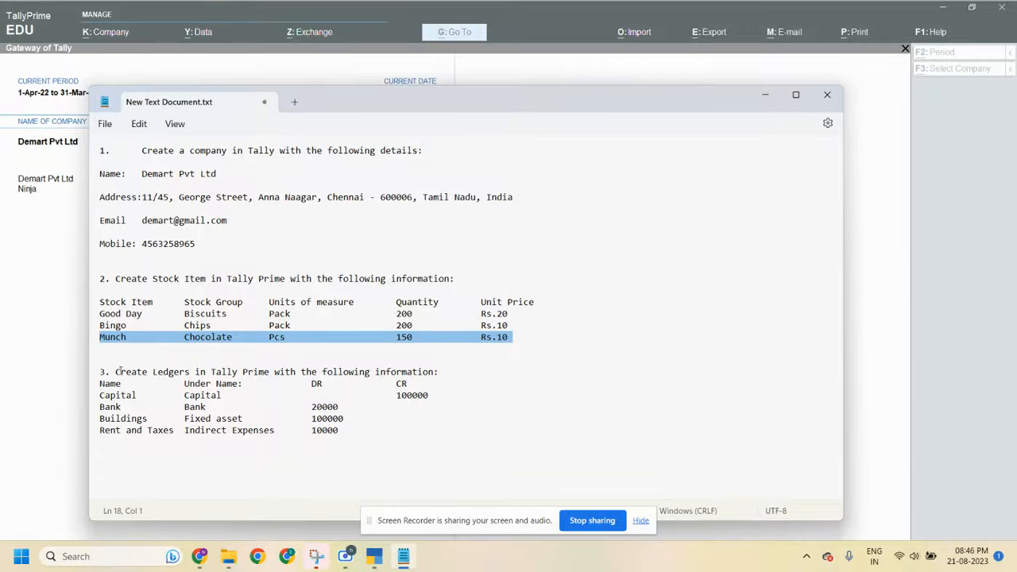
drag(115, 372, 443, 371)
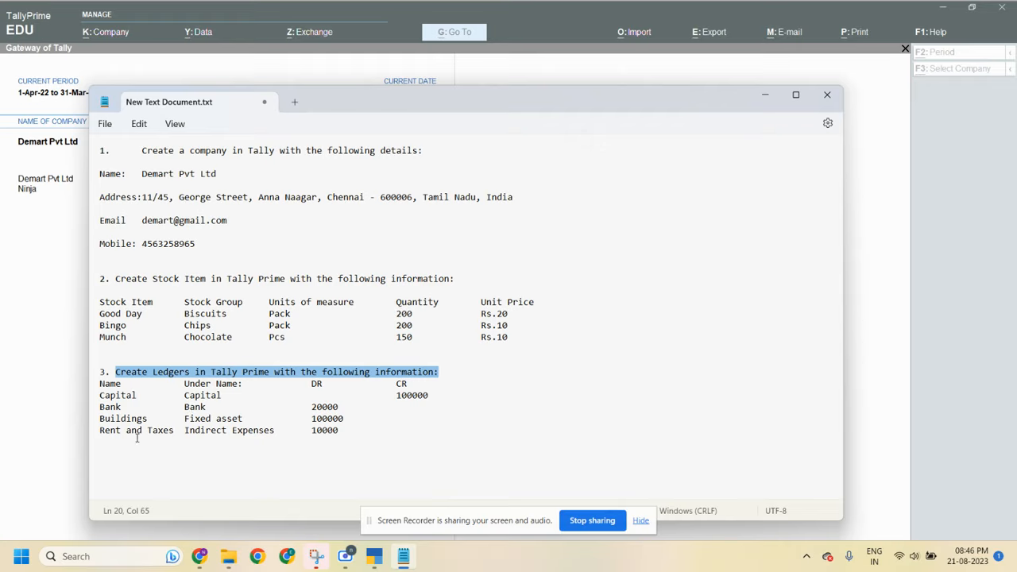
click(110, 455)
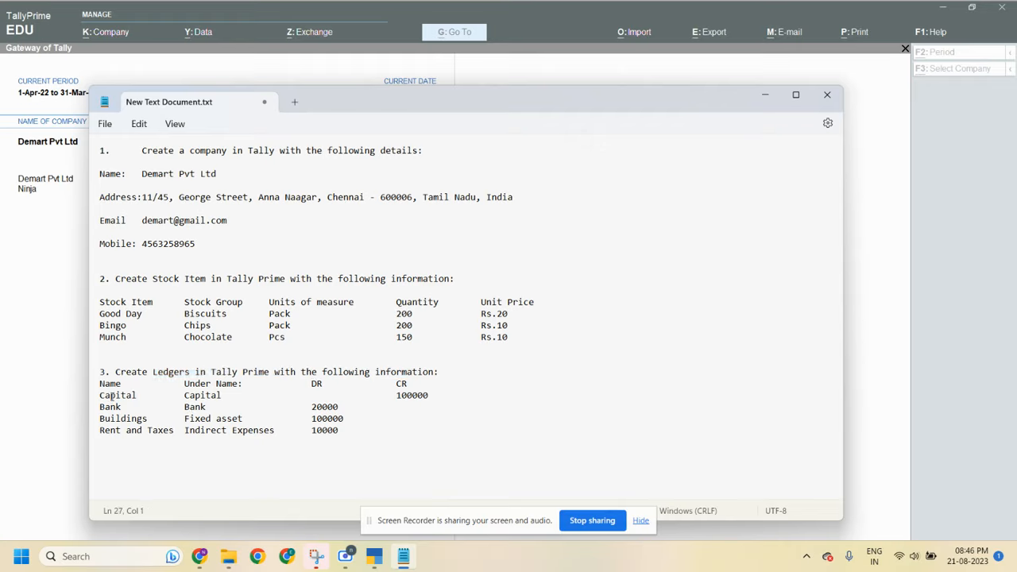
drag(101, 395, 385, 434)
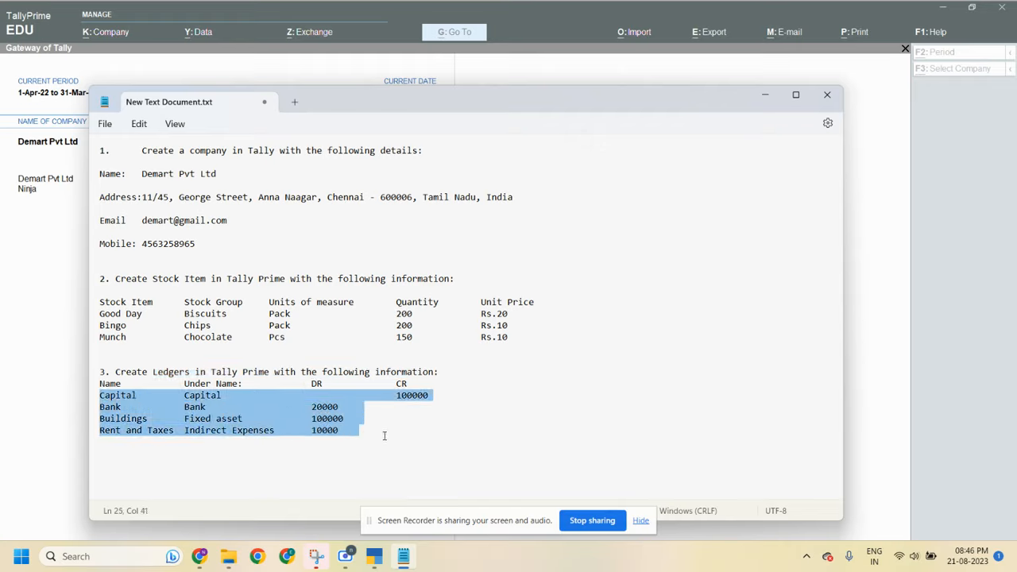
click(116, 395)
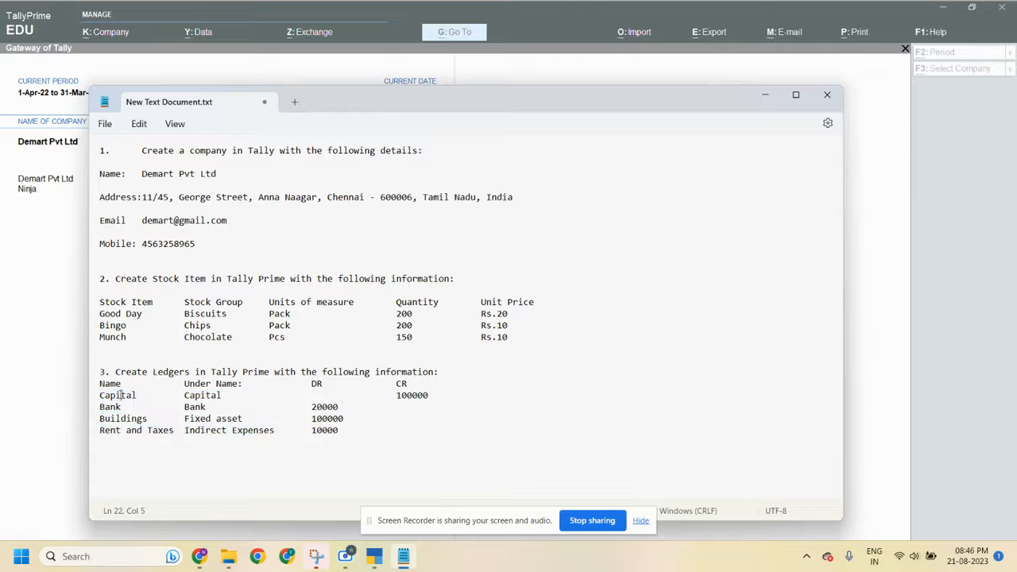
click(117, 406)
click(124, 418)
click(128, 430)
click(563, 371)
key(super)
key(super)
Step: Switch back to TallyPrime and start creating a new Ledger master
key(alt+Tab)
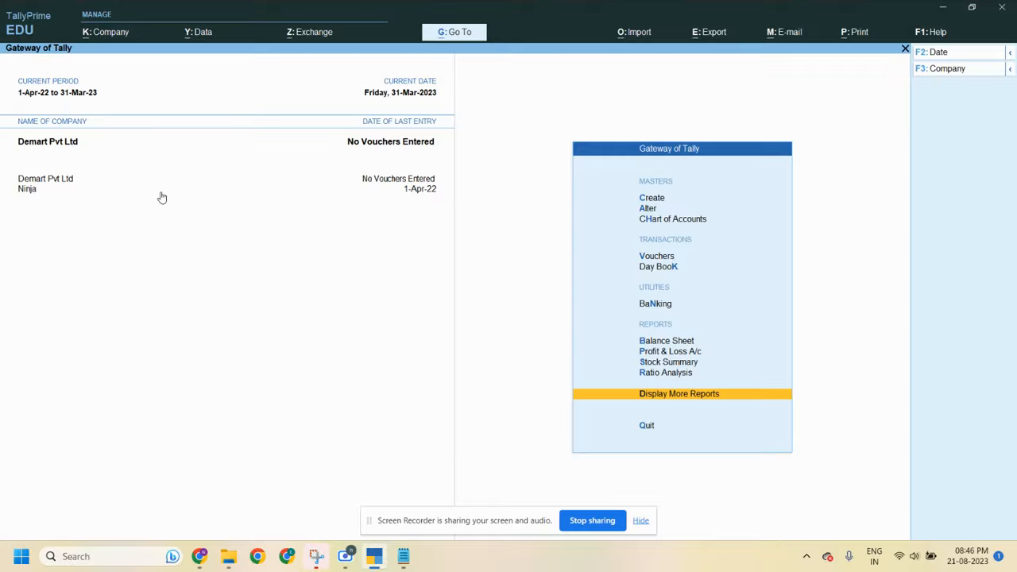
click(657, 202)
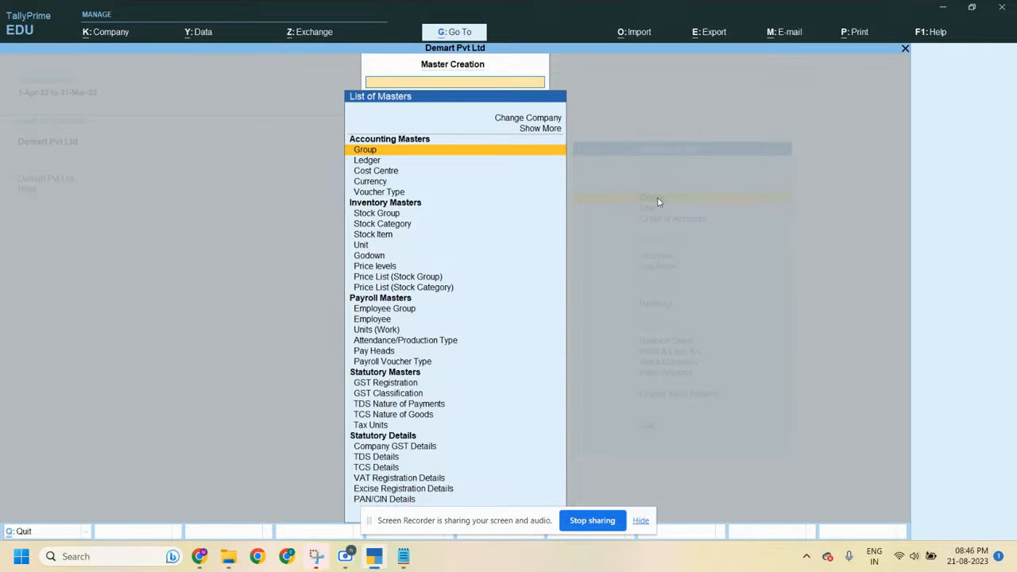
key(Down)
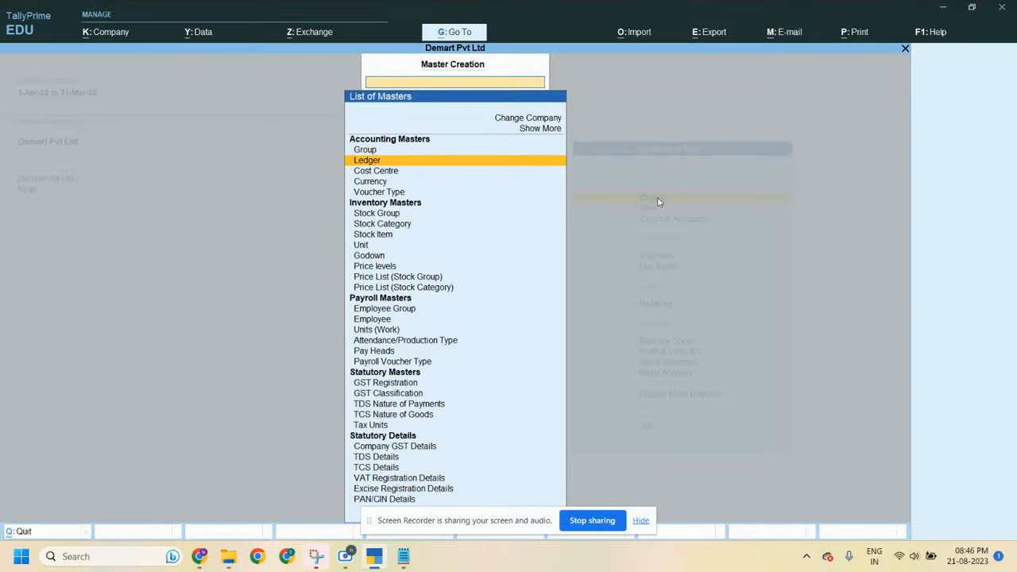
key(Return)
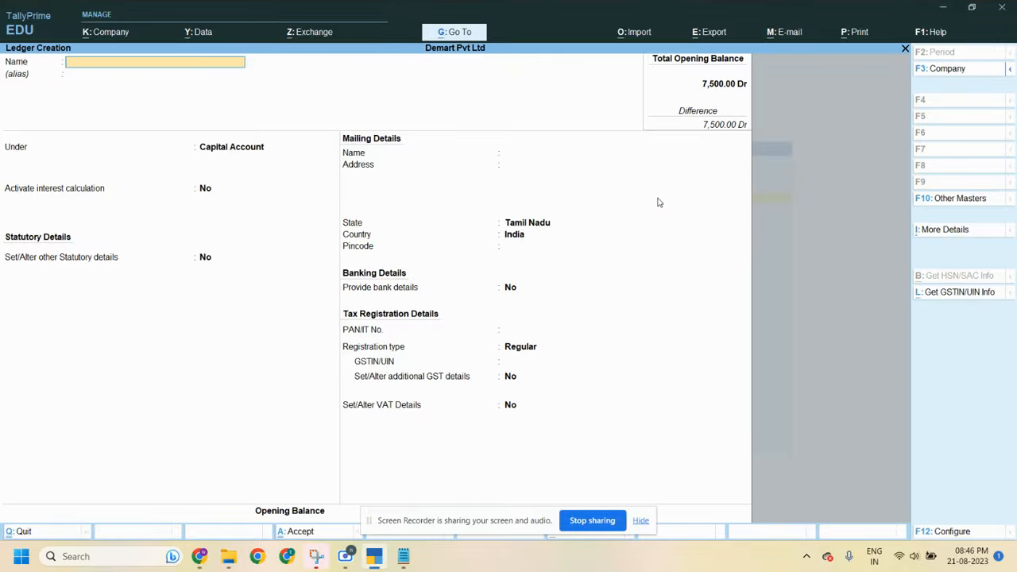
Step: Check the ledger list in the text document, name the ledger Capital and place it under Capital Account
key(alt+Tab)
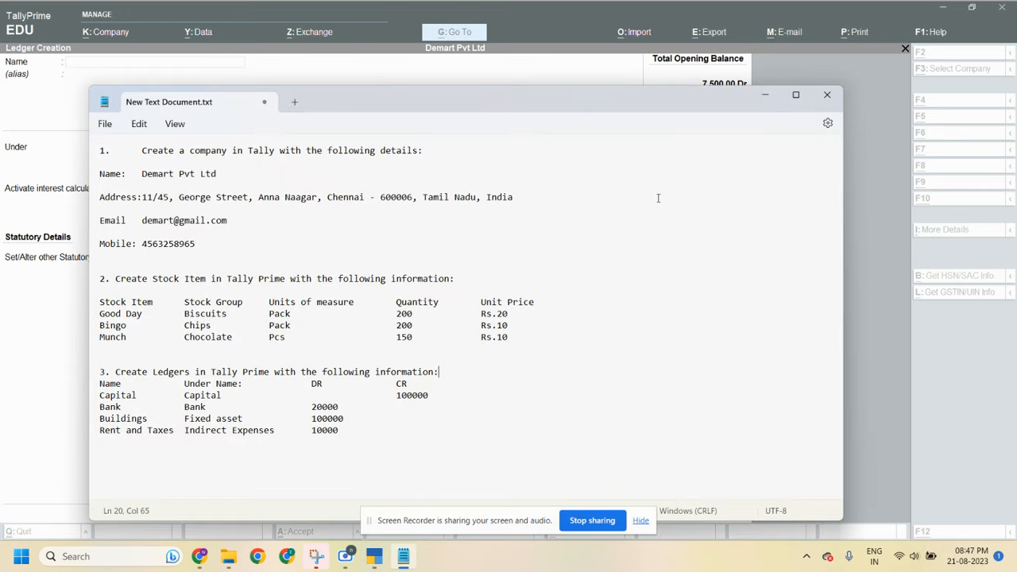
key(alt+Tab)
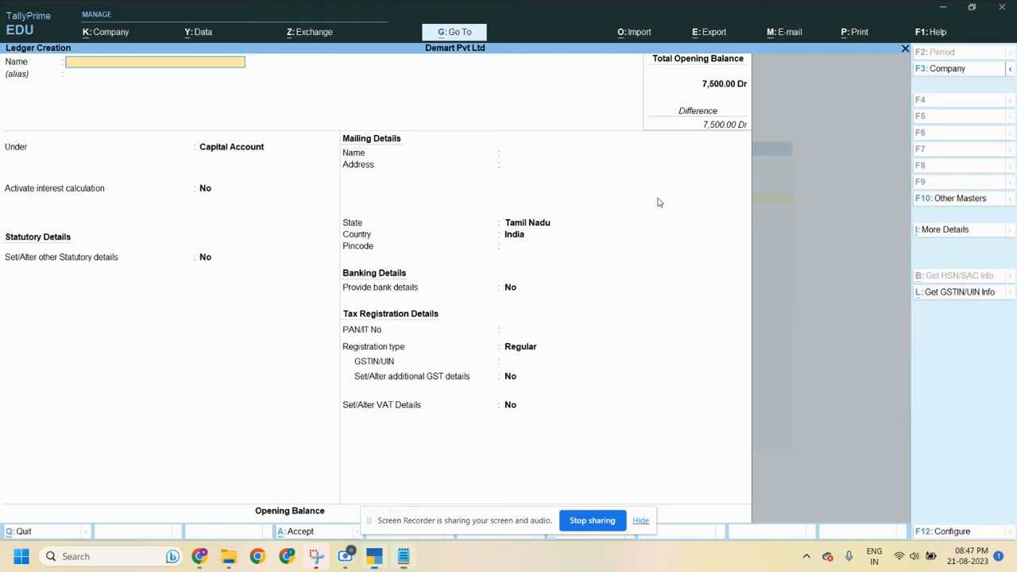
text(Capital)
key(Return)
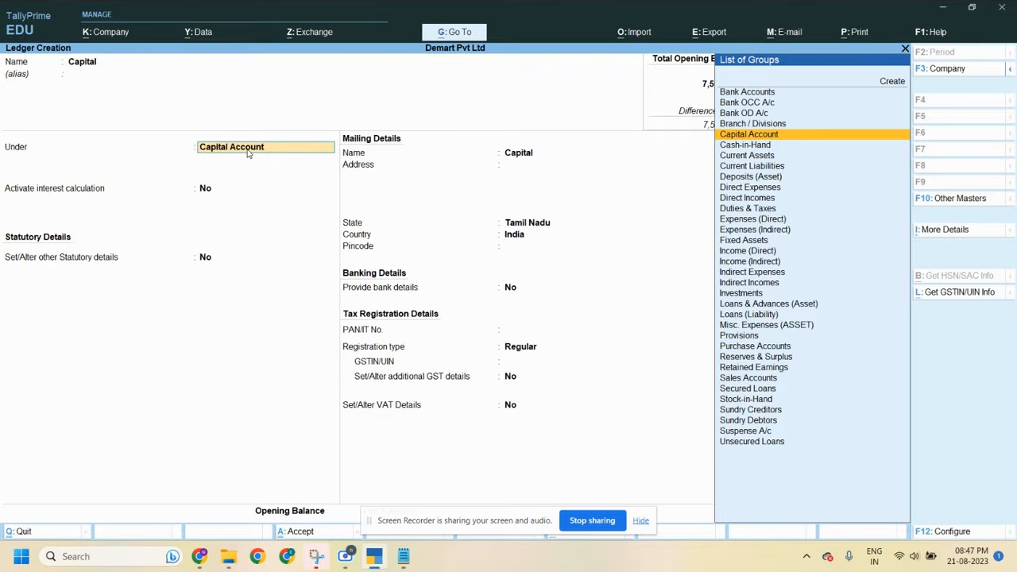
key(alt+Tab)
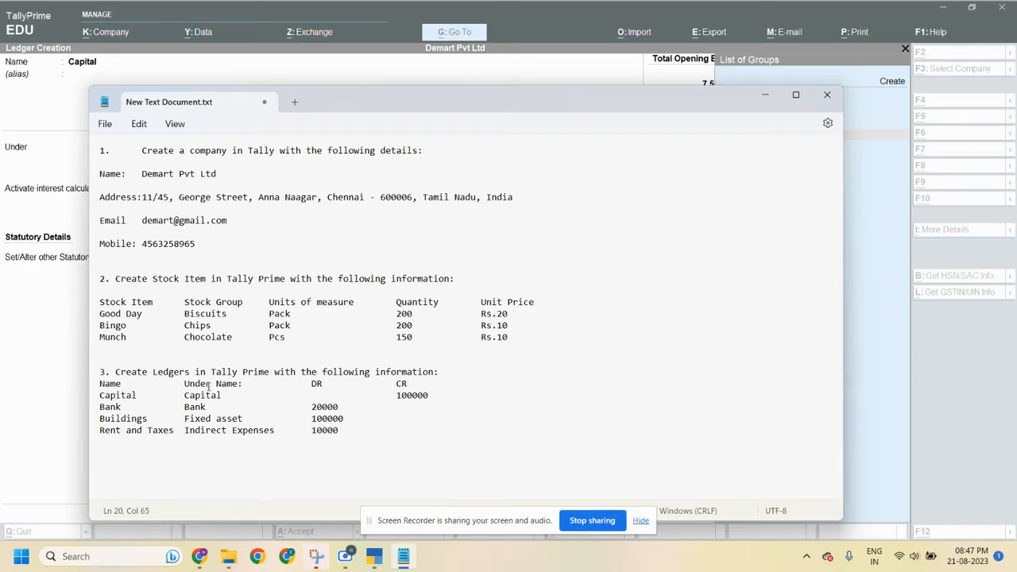
drag(185, 394, 220, 401)
key(alt+Tab)
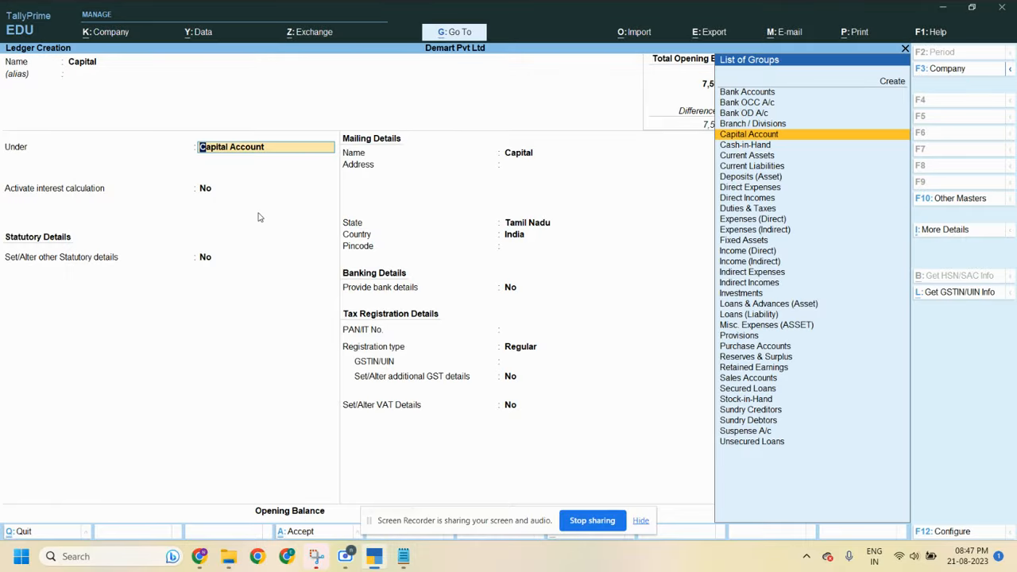
key(Return)
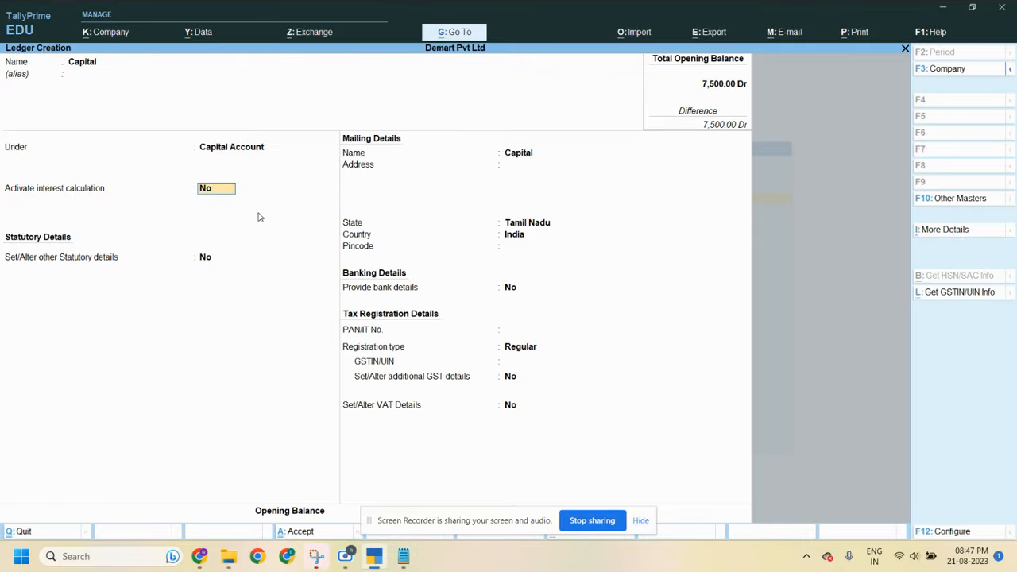
Step: Accept the default interest, mailing, banking and tax details up to the opening balance, and hide the screen-sharing bar
key(Return)
key(Return)
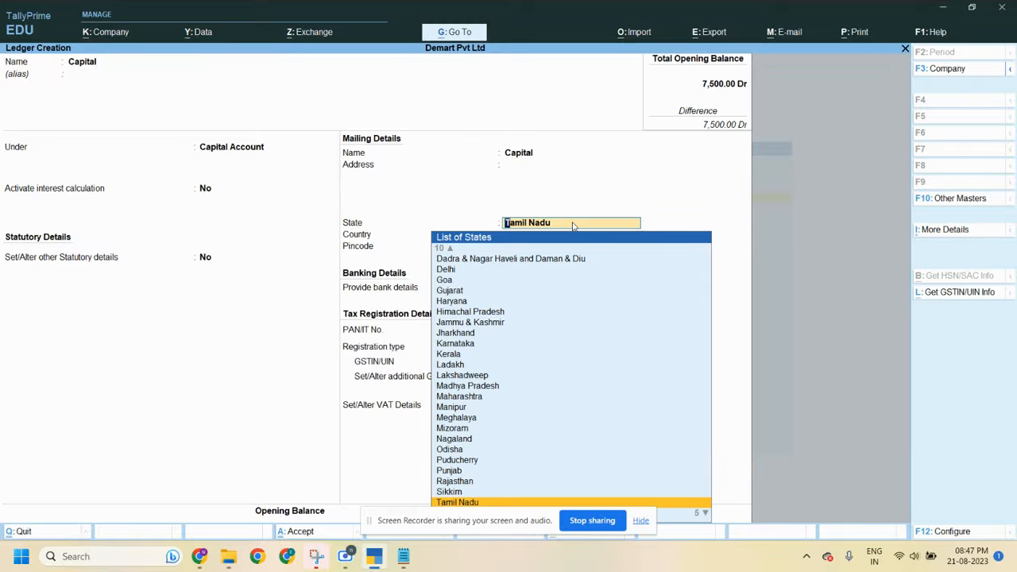
key(Return)
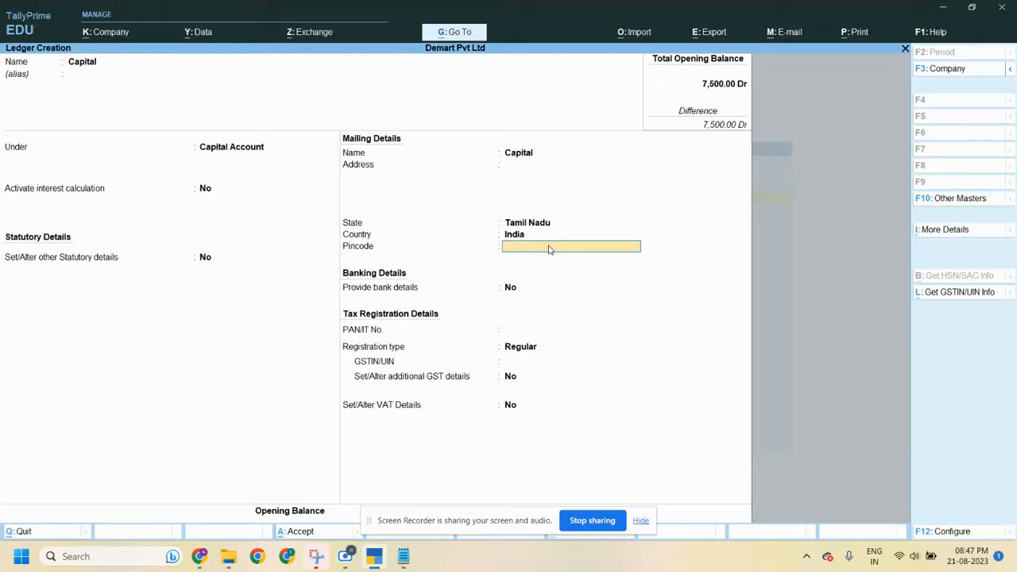
key(Return)
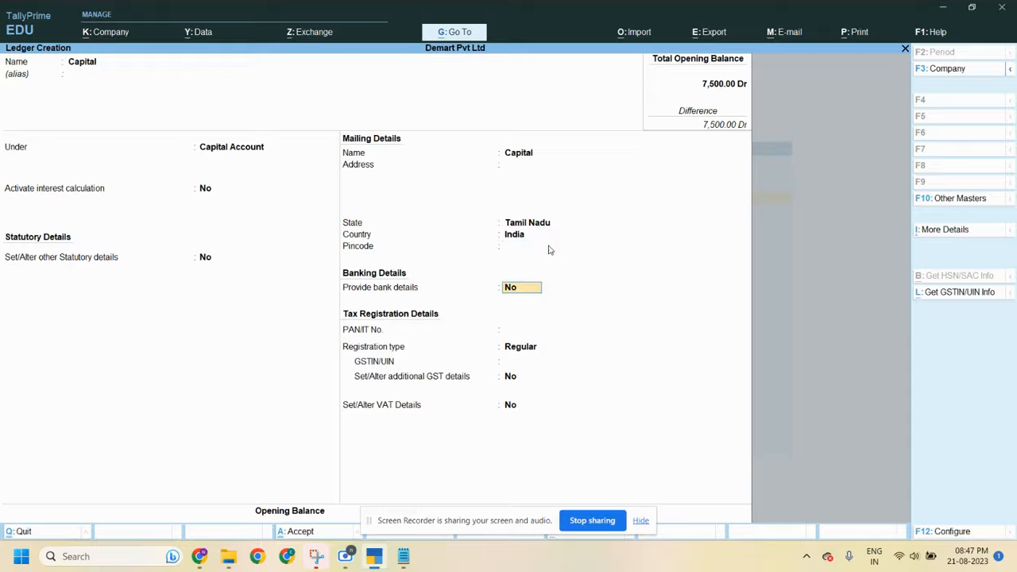
key(Return)
key(Return)
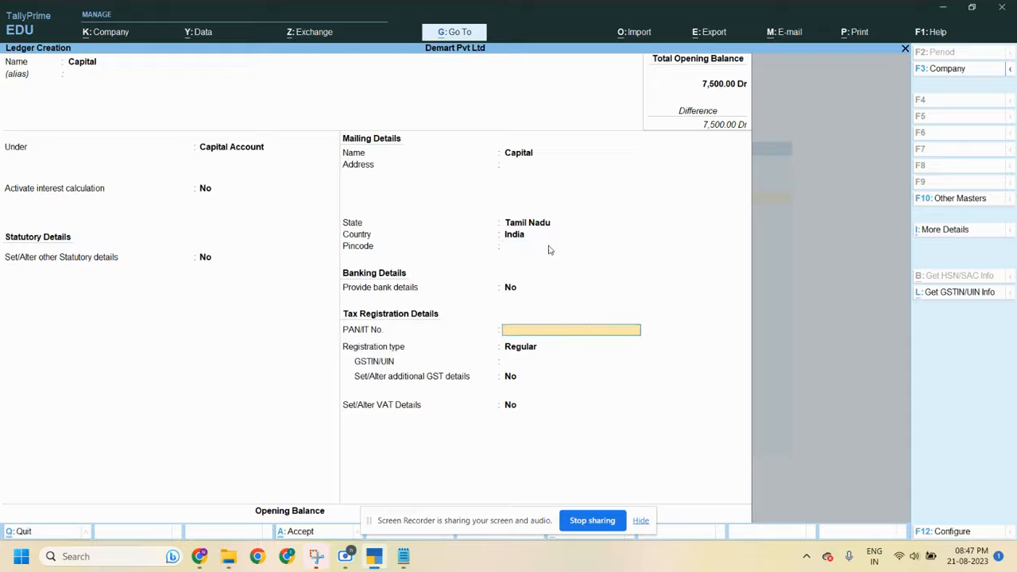
key(Return)
key(Return)
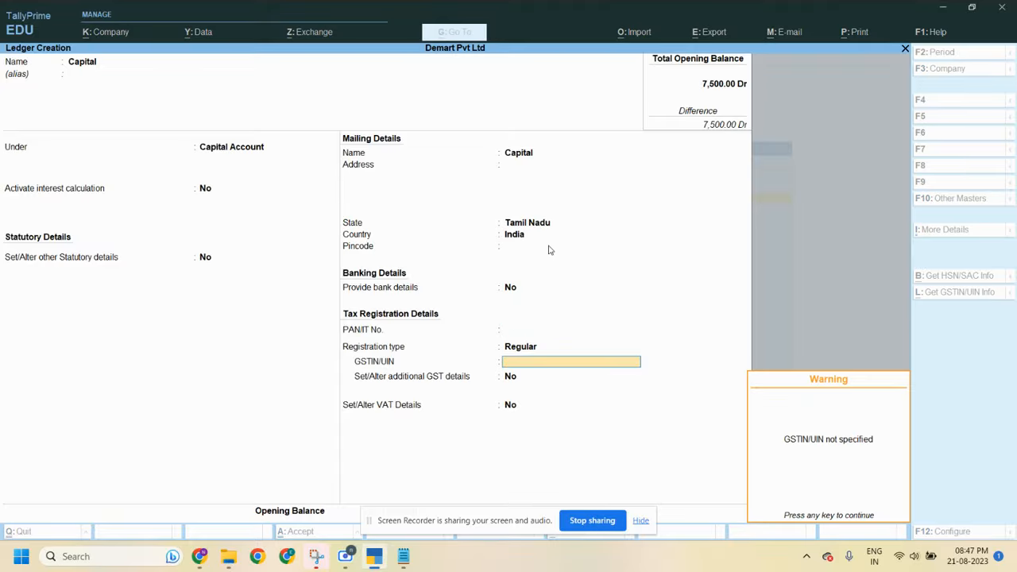
key(Return)
key(Return)
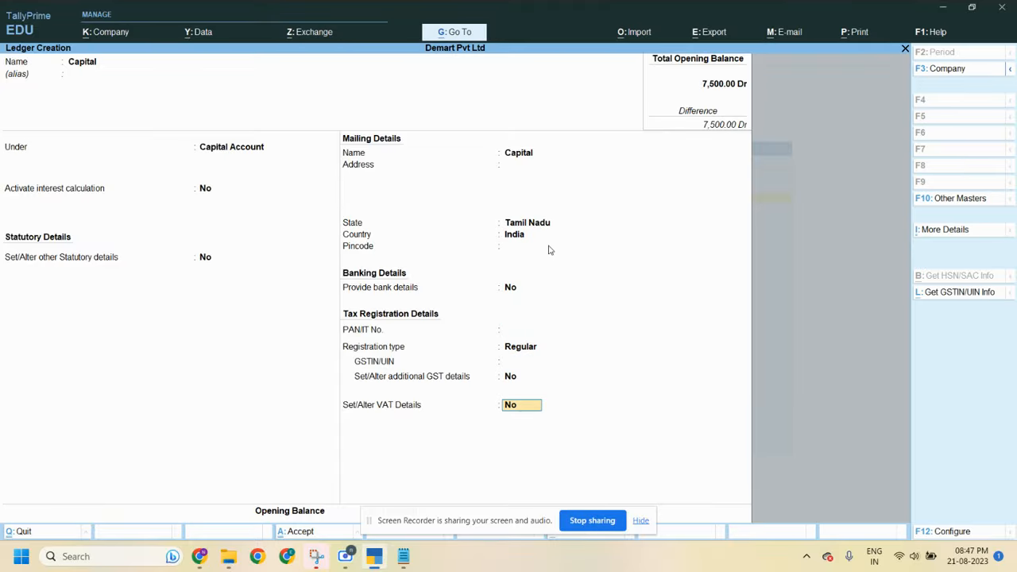
key(Return)
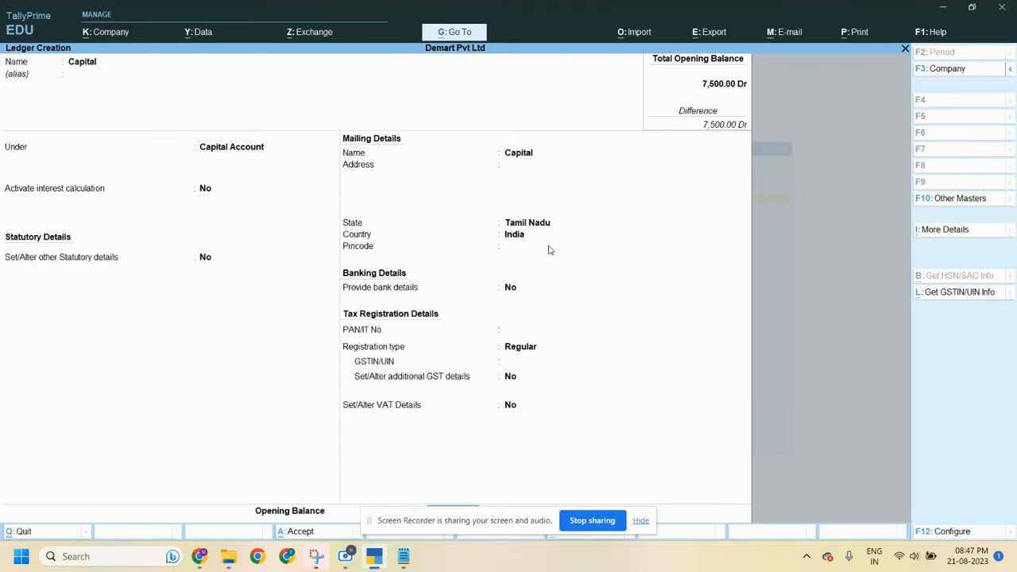
click(640, 520)
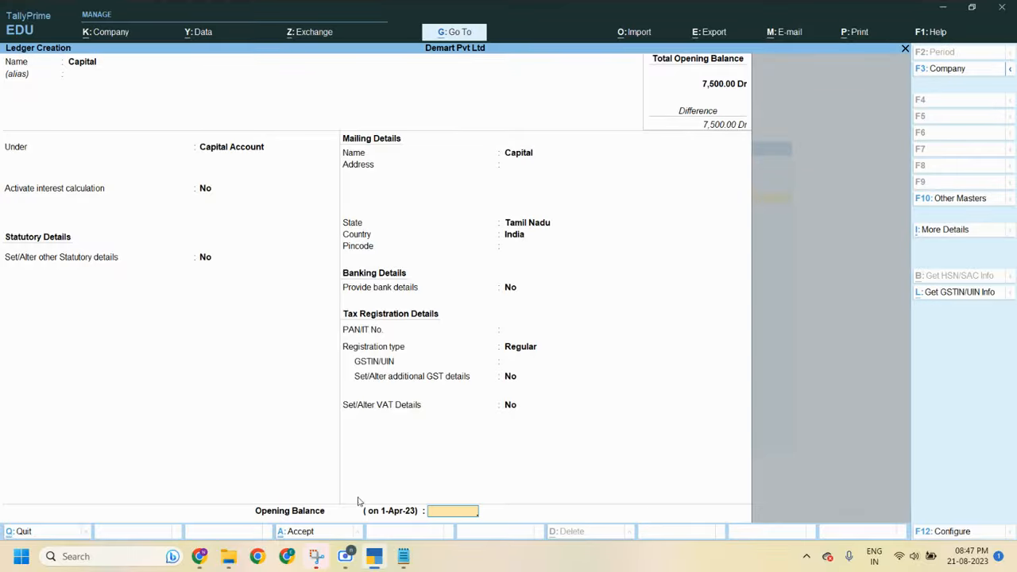
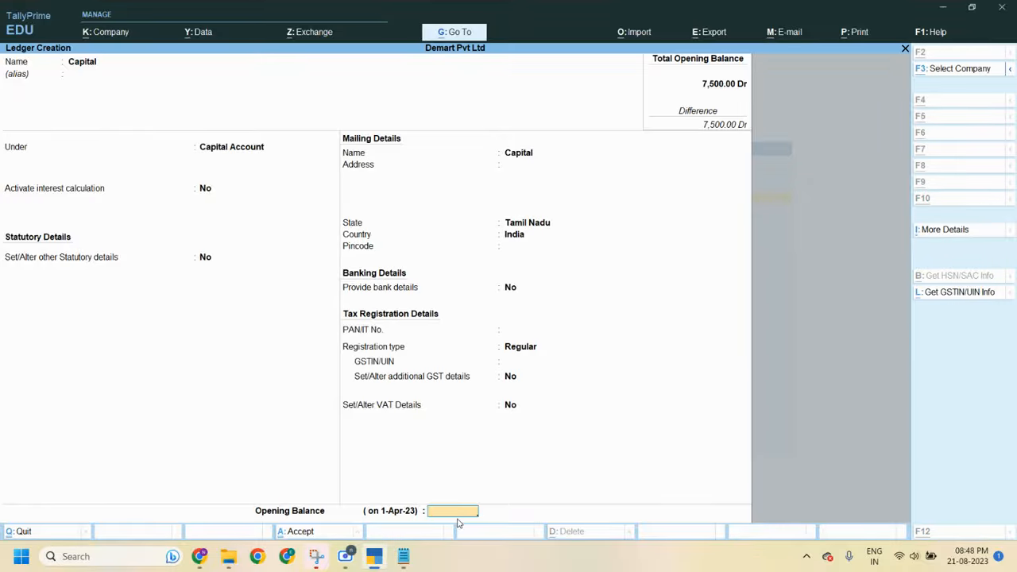
Step: Check Capital's credit amount in the text document and set the ledger's opening balance to 100000 Cr
key(alt+Tab)
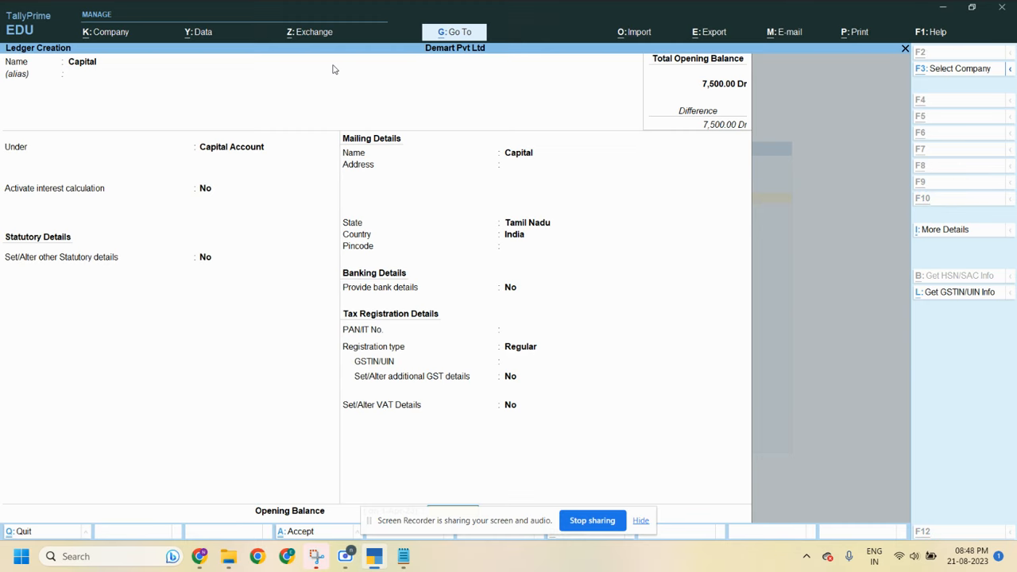
key(alt+Tab)
key(alt+Tab)
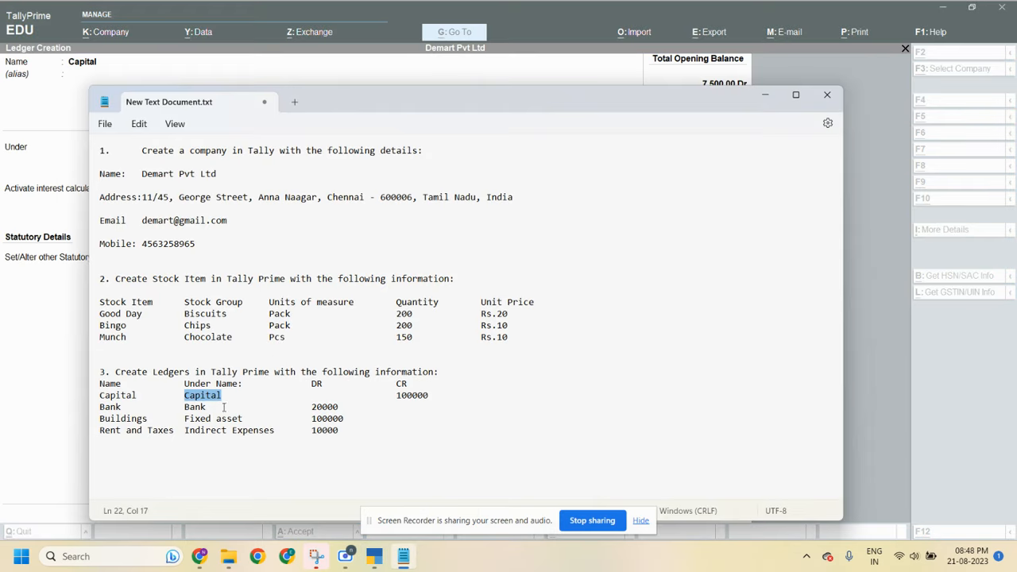
mouse_move(394, 394)
mouse_down()
mouse_move(432, 398)
mouse_move(400, 383)
mouse_move(412, 383)
mouse_up()
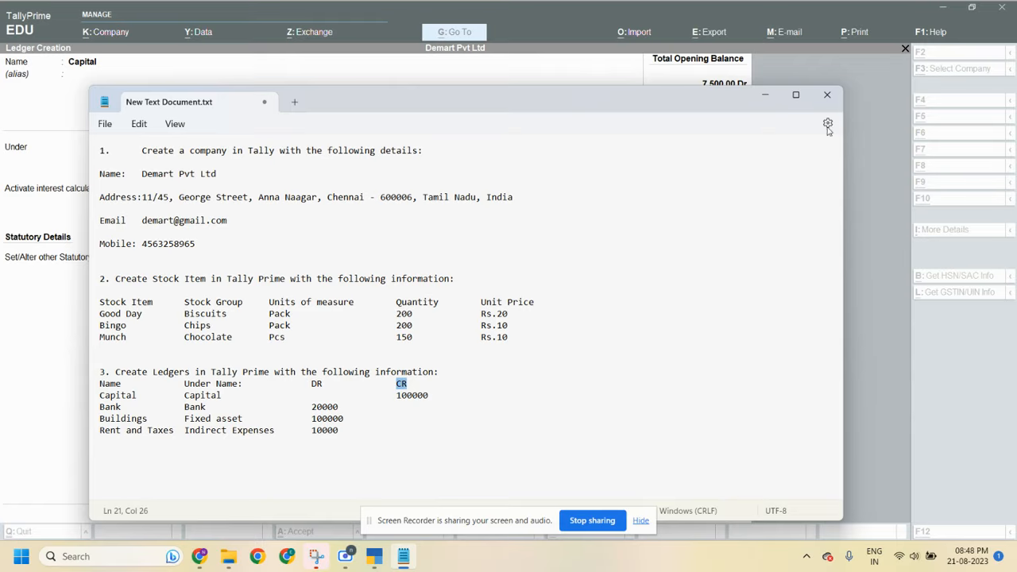
key(alt+Tab)
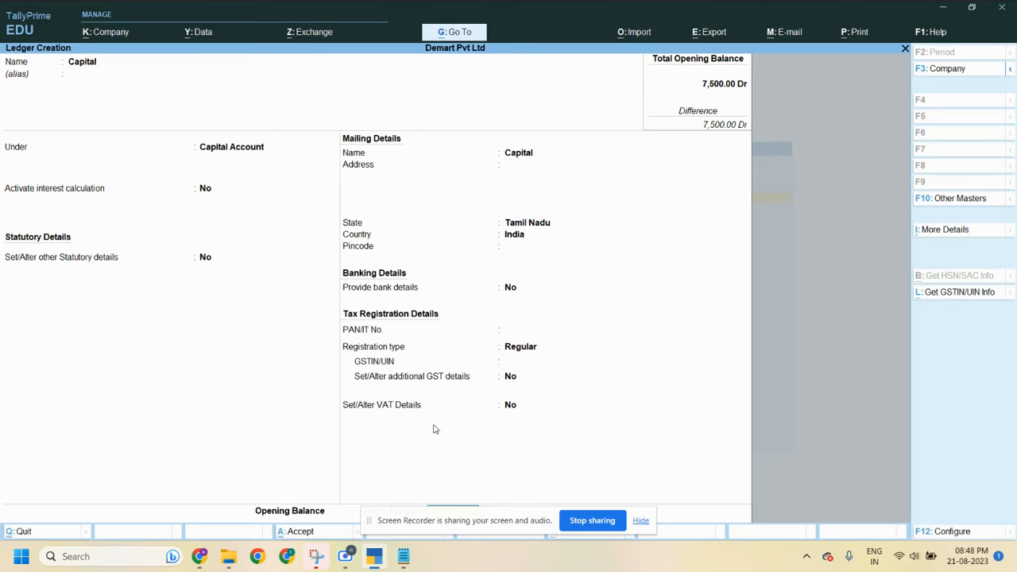
click(647, 523)
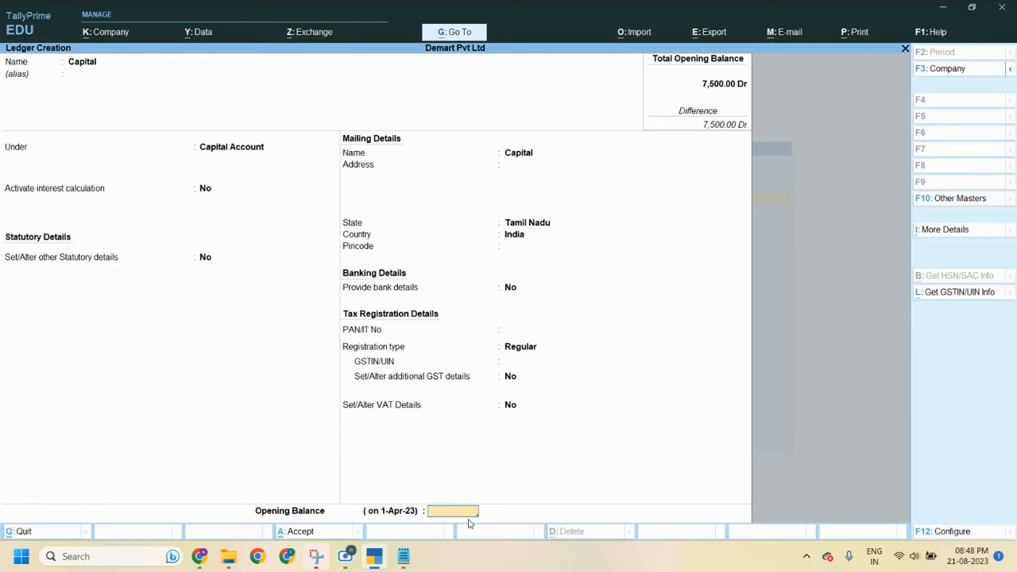
text(100000)
key(Return)
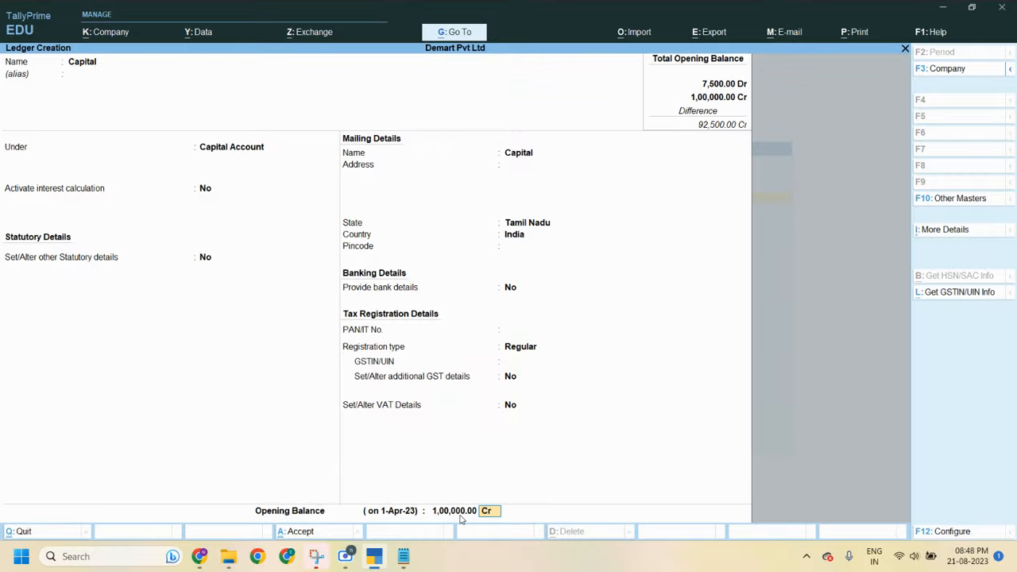
Step: Save the Capital ledger and check the Bank ledger's name, group and debit amount in the text document
key(Return)
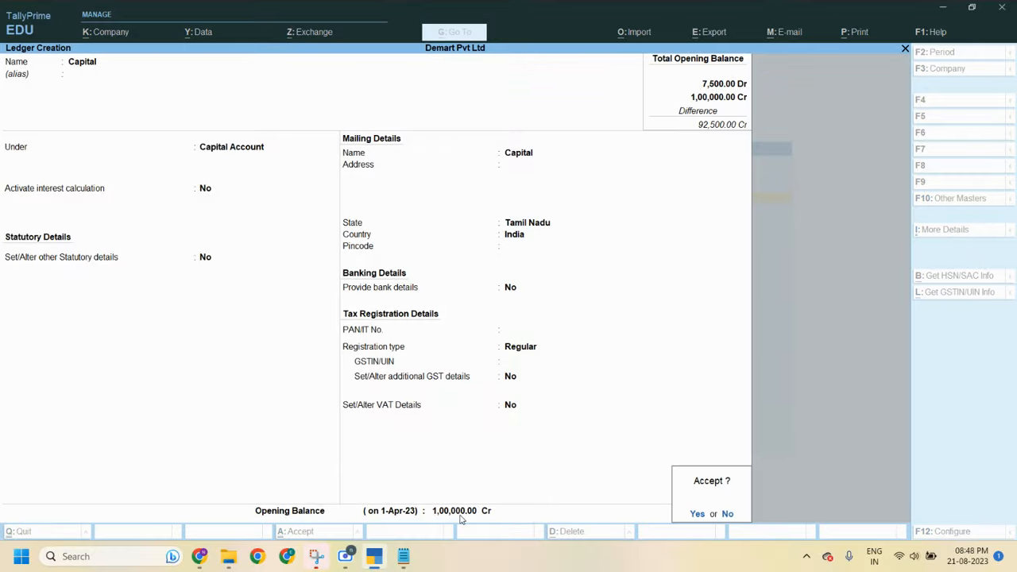
key(Return)
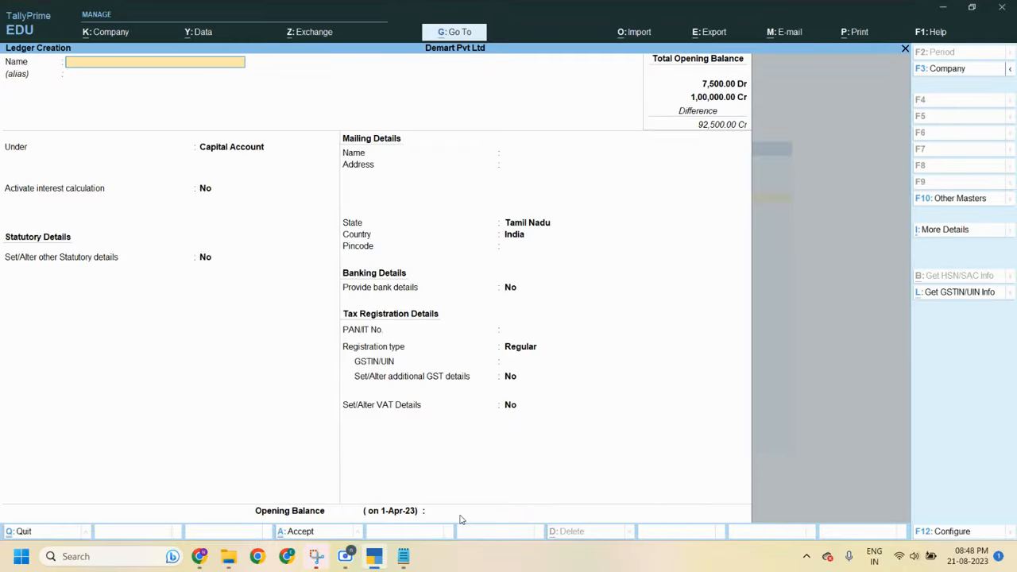
key(alt+Tab)
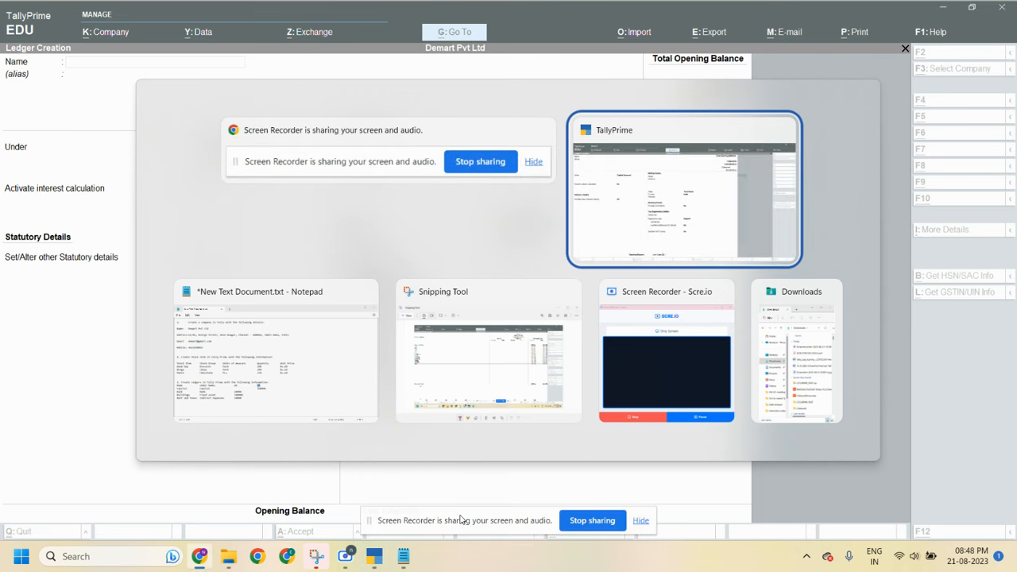
key(alt+Tab)
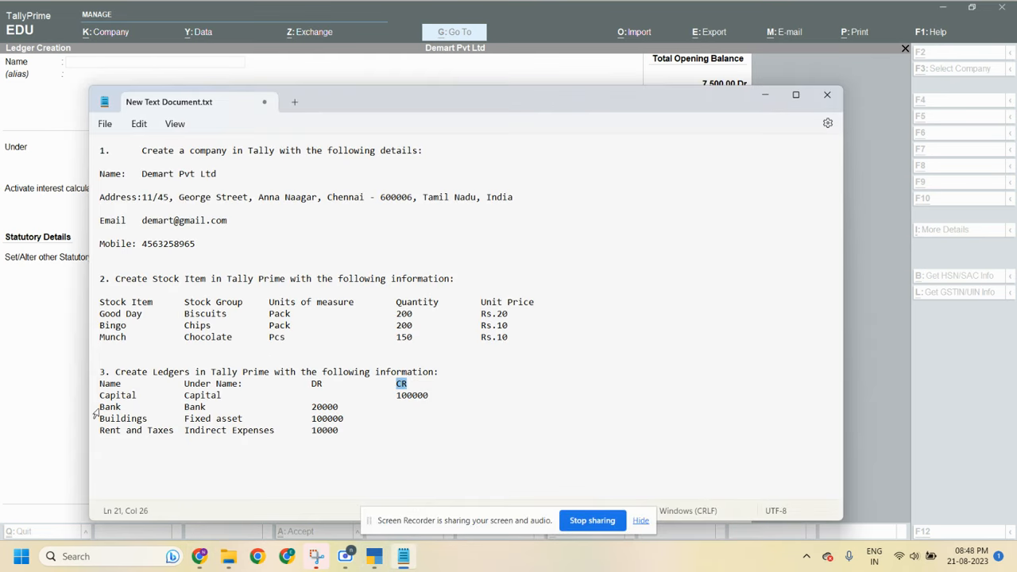
drag(98, 407, 122, 407)
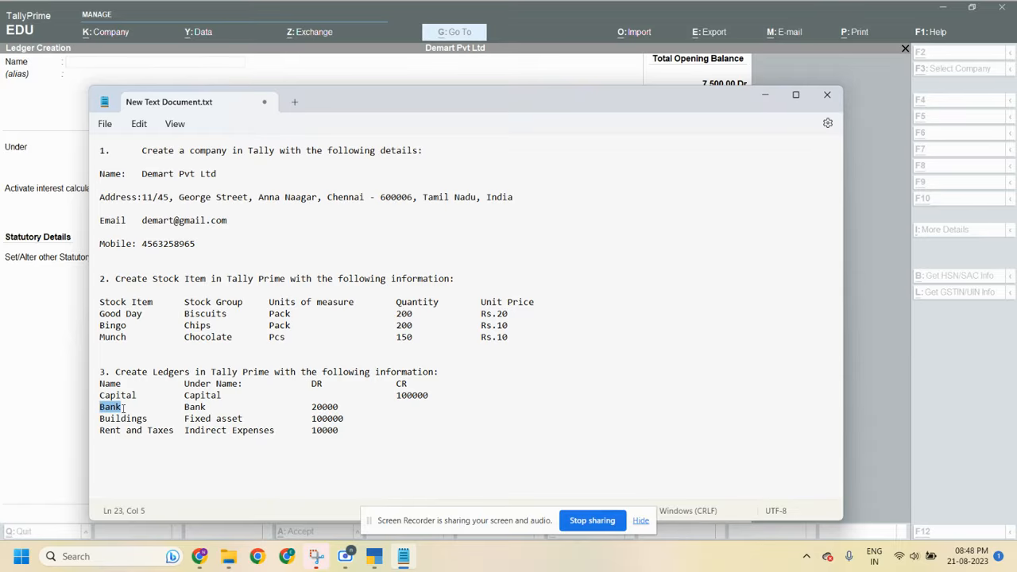
drag(183, 407, 210, 408)
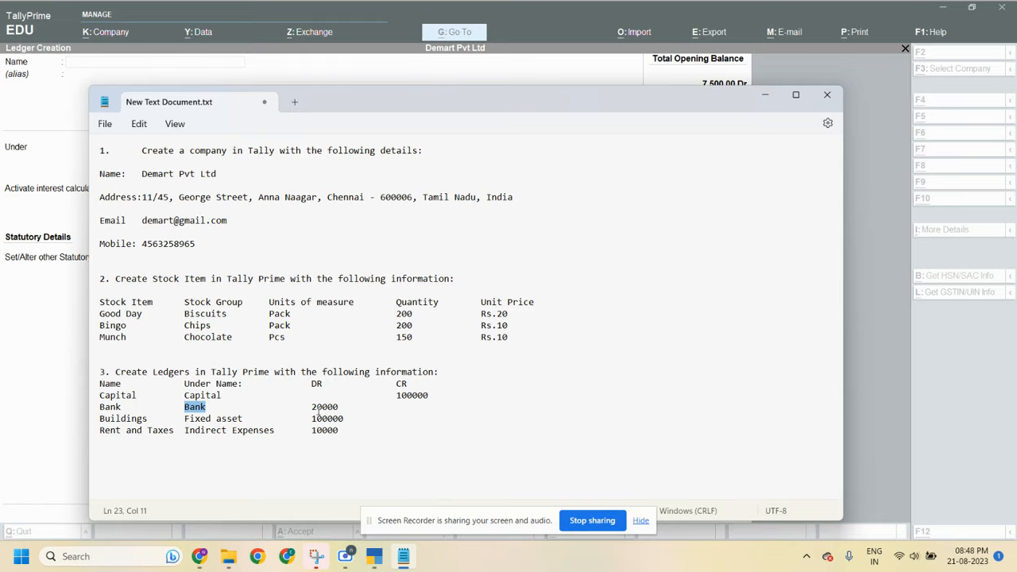
drag(312, 407, 339, 408)
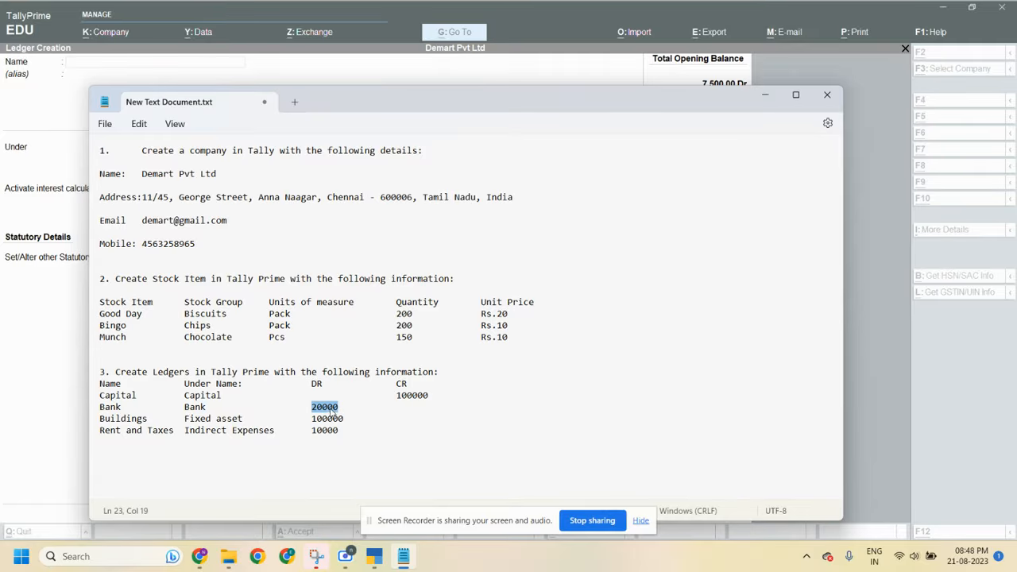
Step: Switch back to TallyPrime and name the new ledger Bank, without an alias
key(alt+Tab)
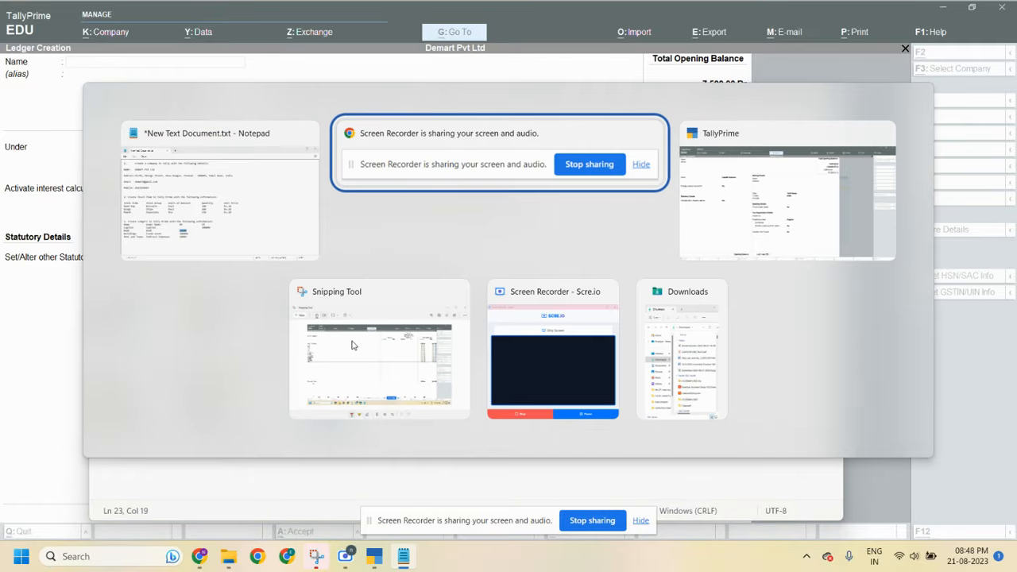
key(alt+Tab)
text(Bank)
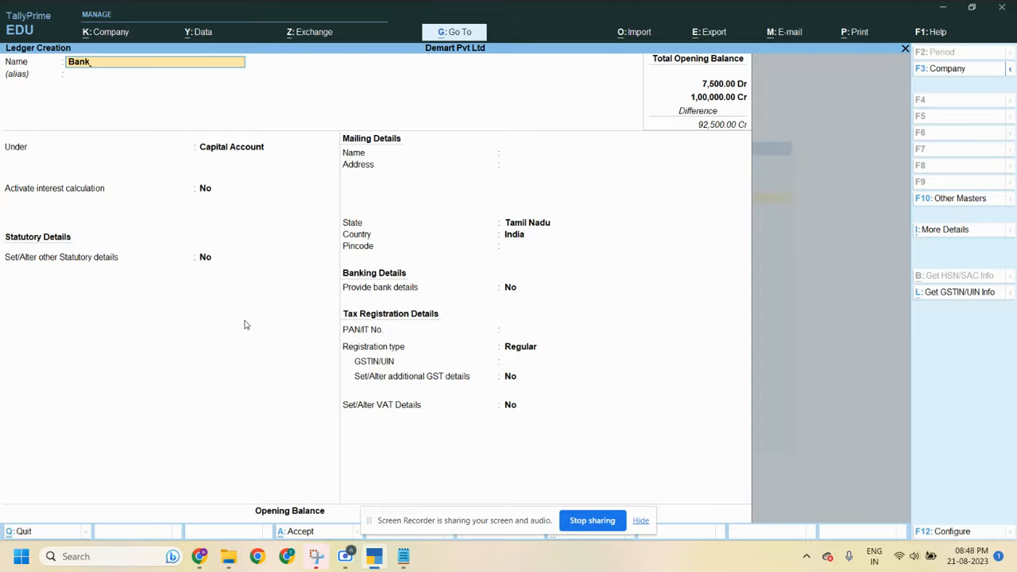
key(Return)
key(Return)
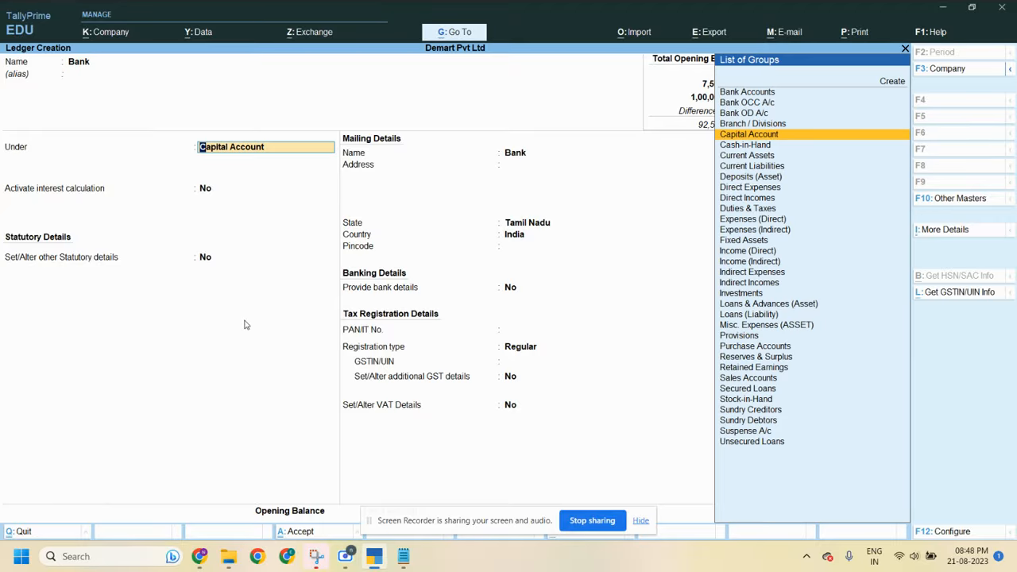
Step: Place the Bank ledger under the Bank Accounts group
key(Down)
key(Down)
key(Down)
key(Down)
key(Down)
key(Down)
key(Down)
key(Down)
key(Down)
key(Down)
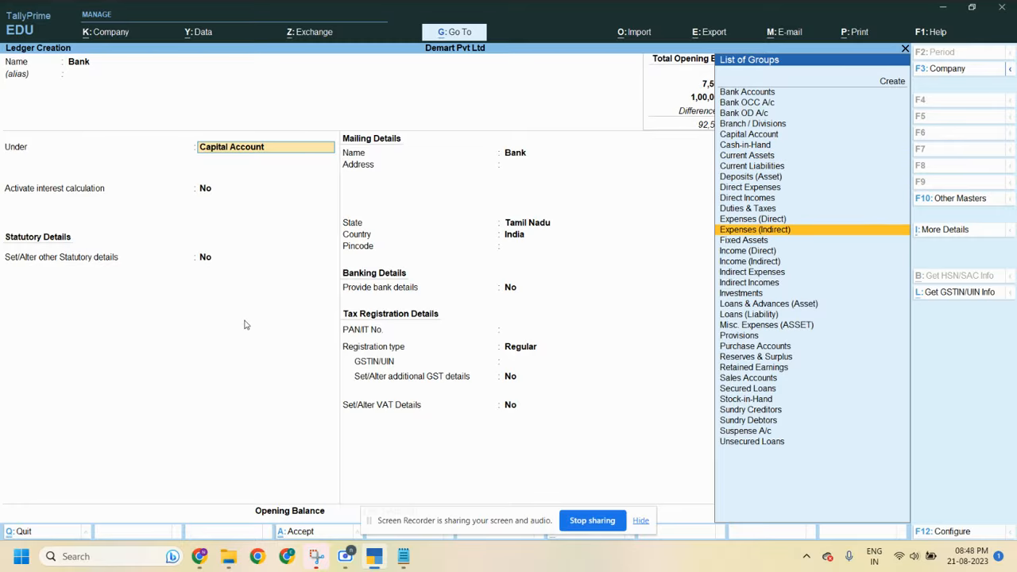
key(Up)
key(Up)
key(Up)
key(Up)
key(Up)
key(Up)
key(Up)
key(Up)
key(Up)
key(Up)
key(Up)
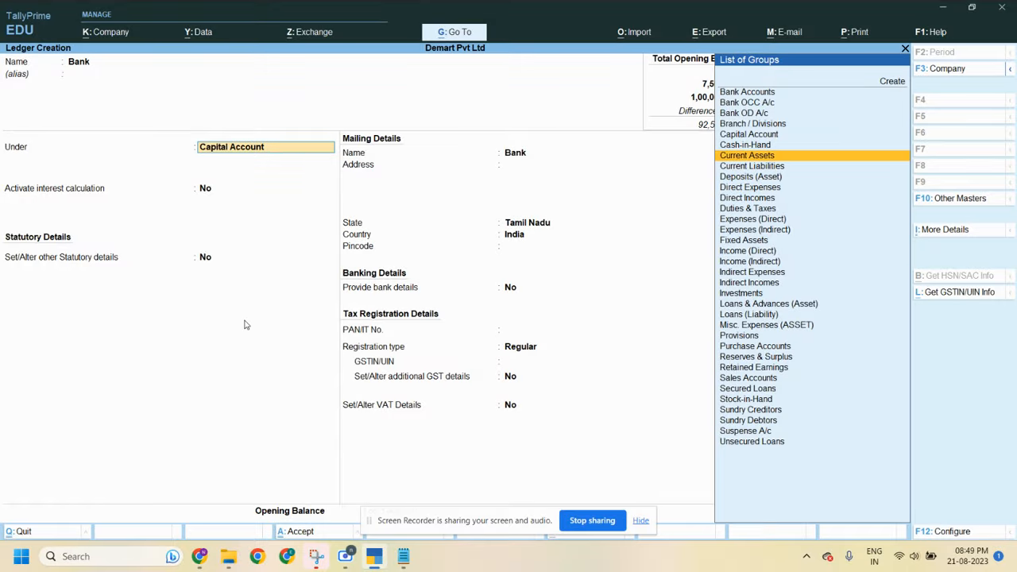
key(Up)
key(Up)
key(Up)
key(Return)
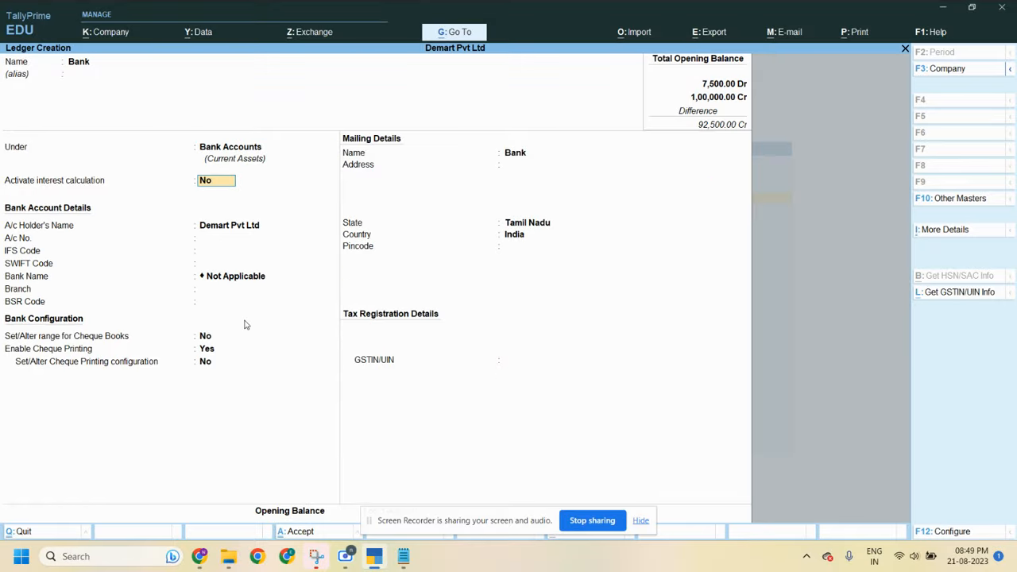
Step: Accept the Bank ledger's default interest setting, bank account details and cheque configuration
key(Return)
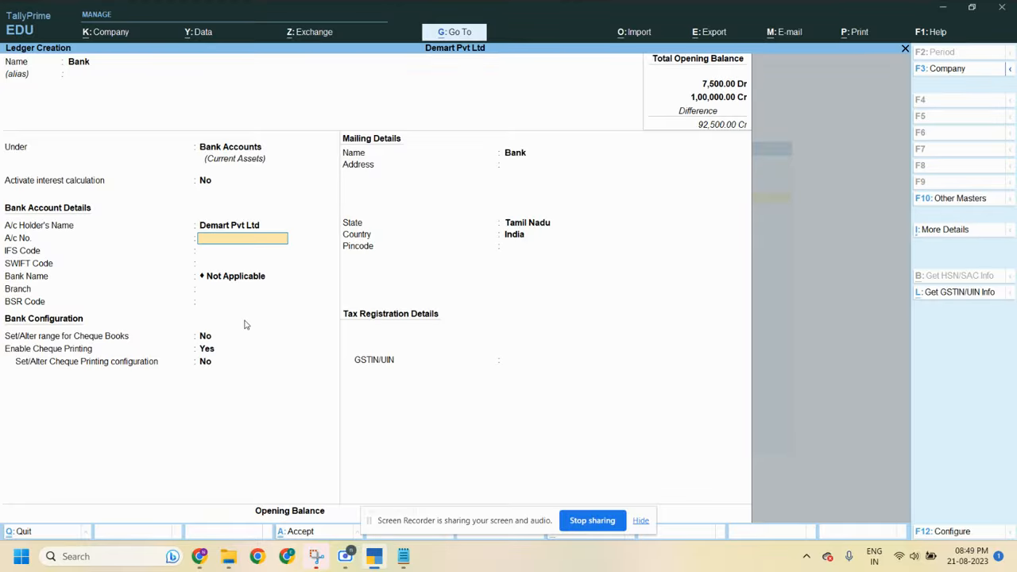
key(Return)
key(Return)
key(Return)
key(Return)
key(Return)
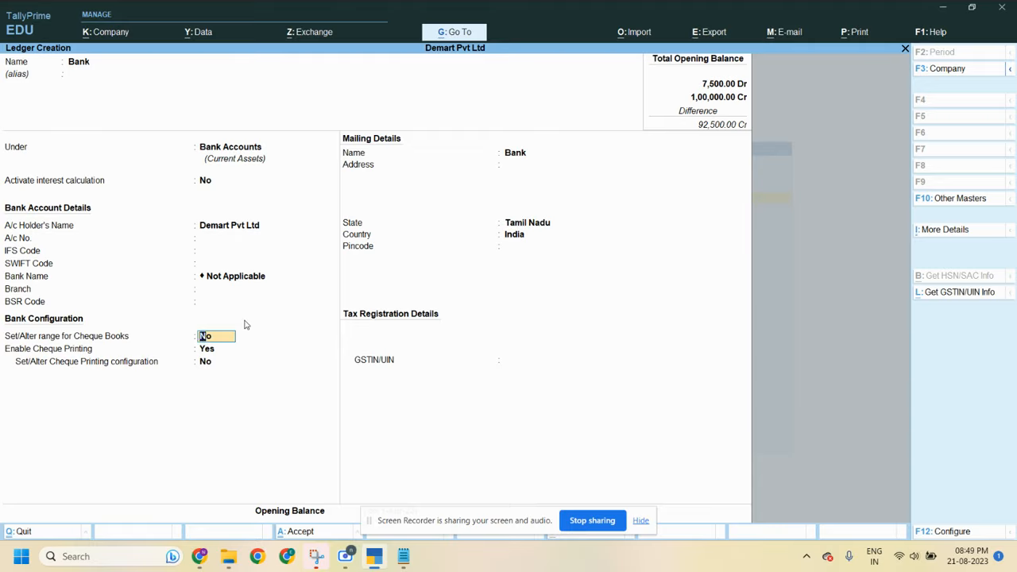
key(Return)
key(Return)
key(Return)
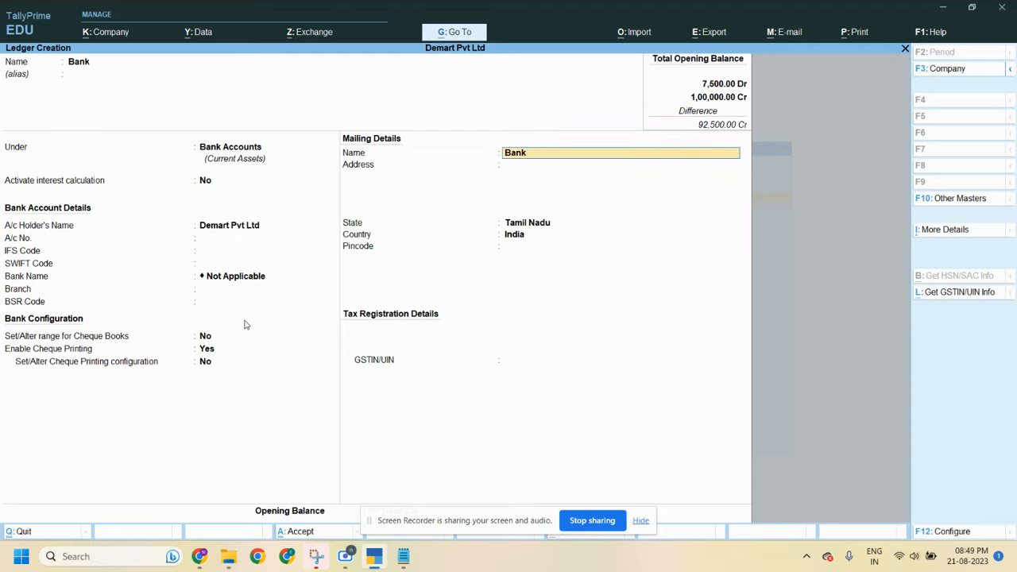
Step: Accept the Bank ledger's default mailing details with state Tamil Nadu, leaving the pincode and GSTIN/UIN blank
key(Return)
key(Return)
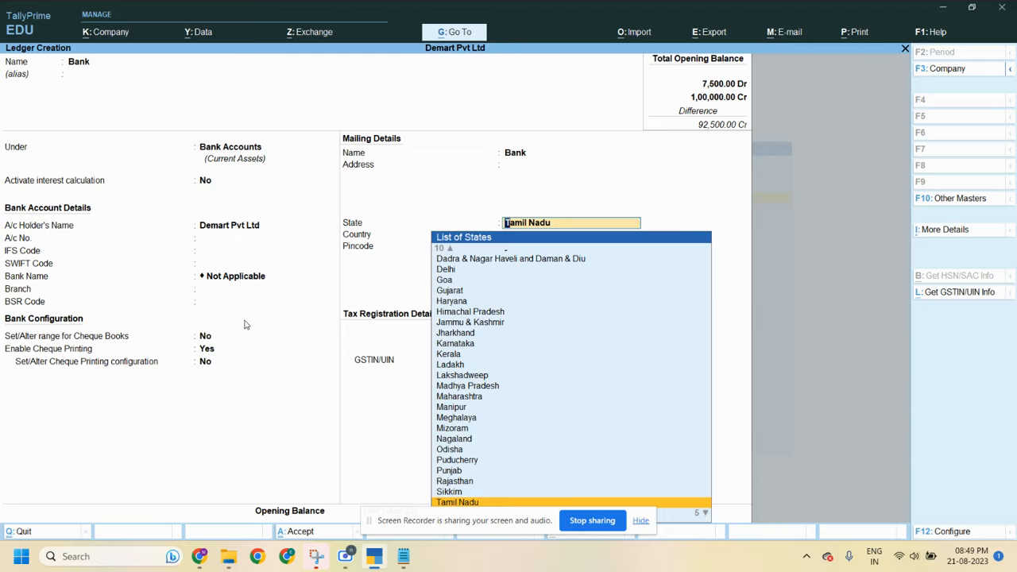
key(Return)
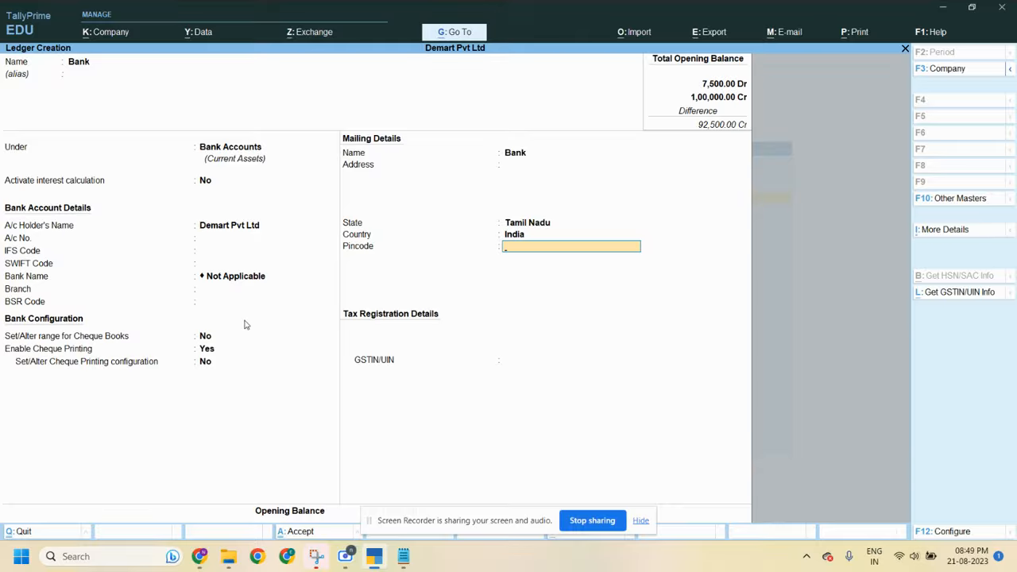
key(Return)
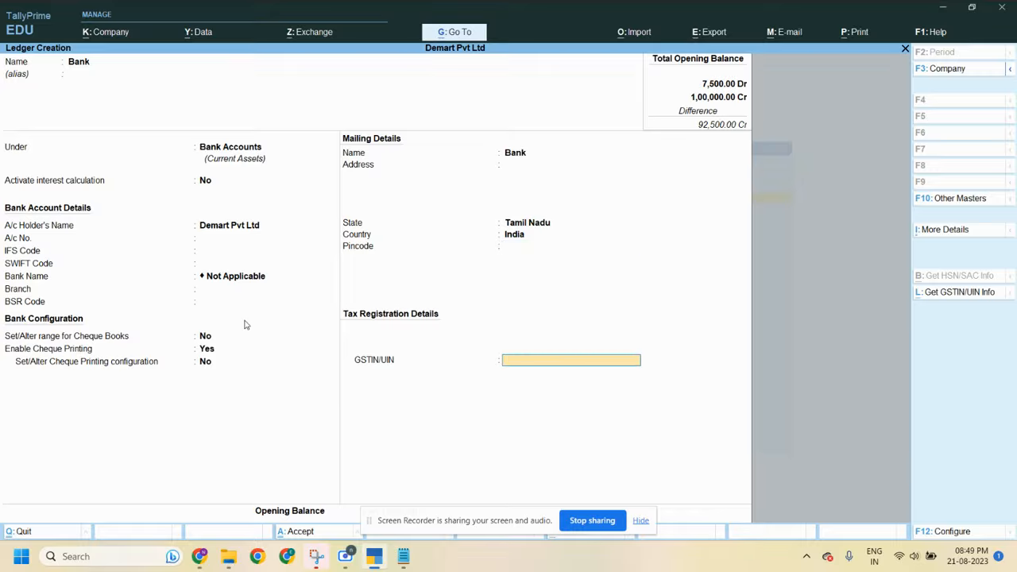
key(Return)
key(Return)
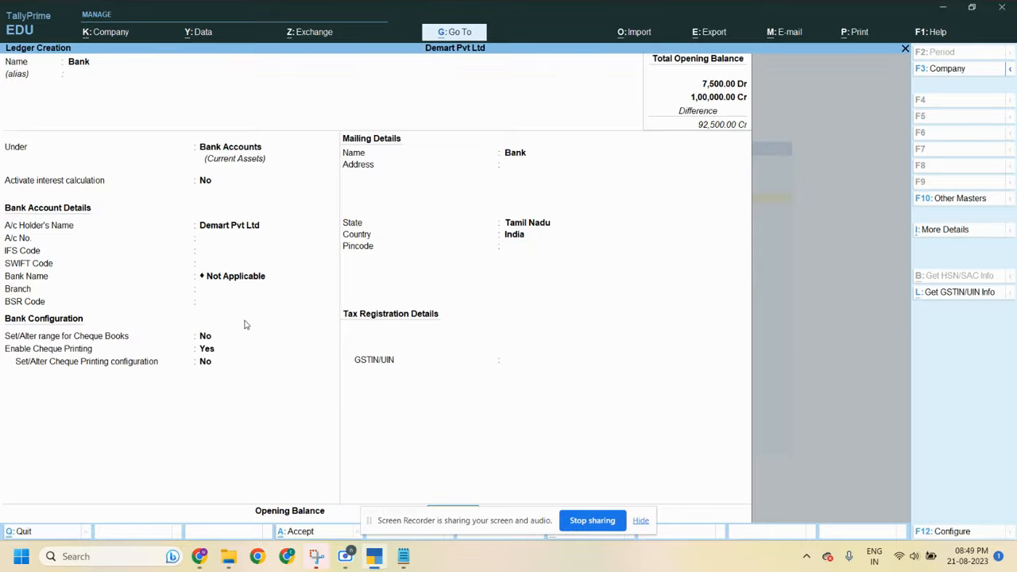
Step: Hide the screen-sharing bar and set the Bank ledger's opening balance to 20000
click(642, 521)
text(20000)
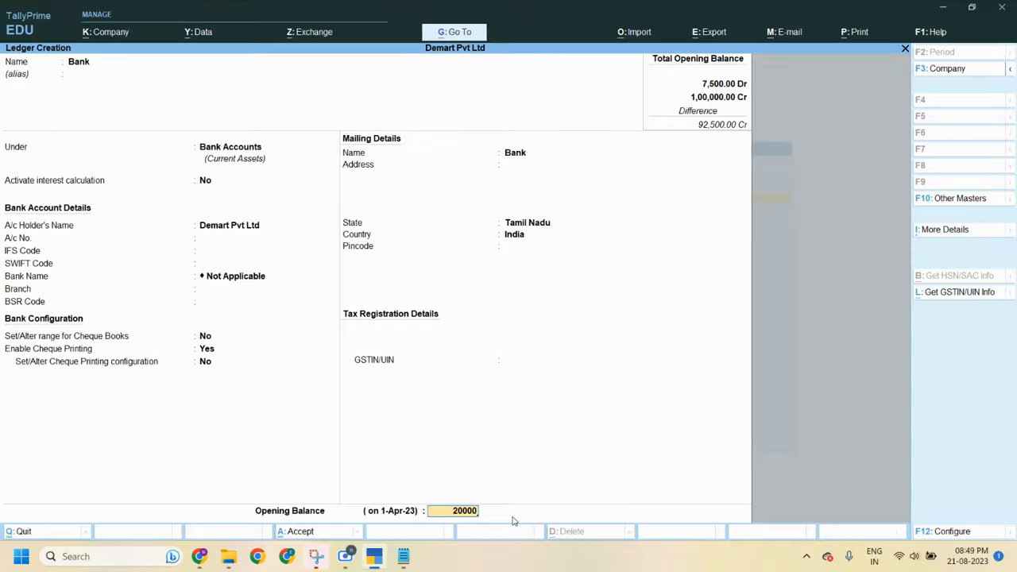
key(Return)
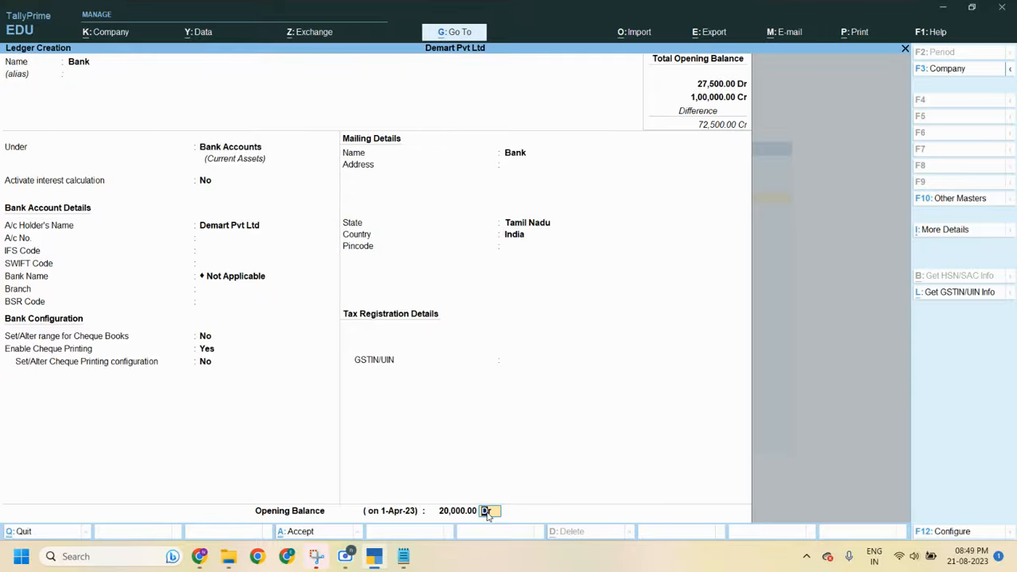
Step: Check the Bank amount's DR column in the text document, keep the balance as Dr and save the ledger
key(alt+Tab)
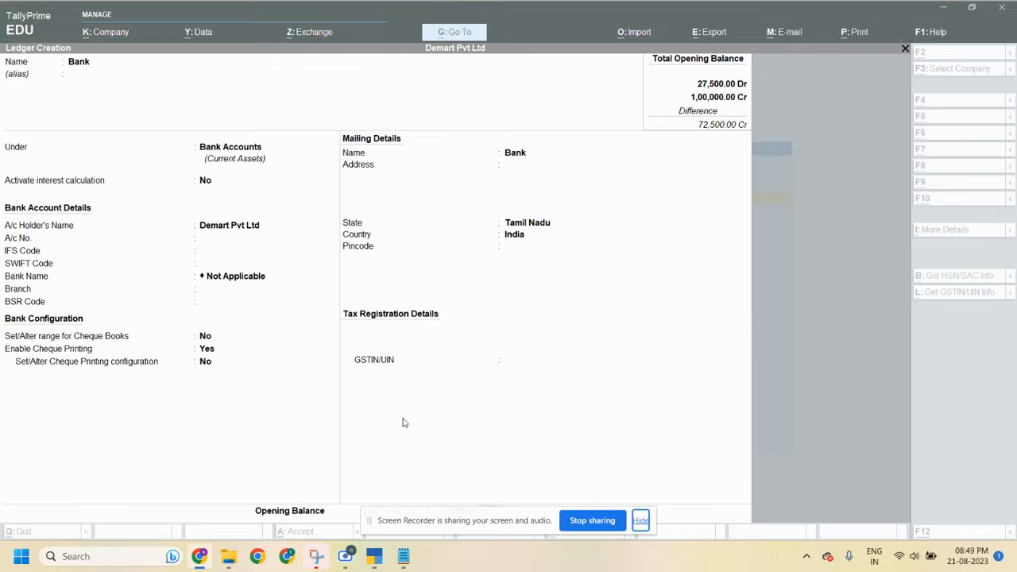
key(alt+Tab)
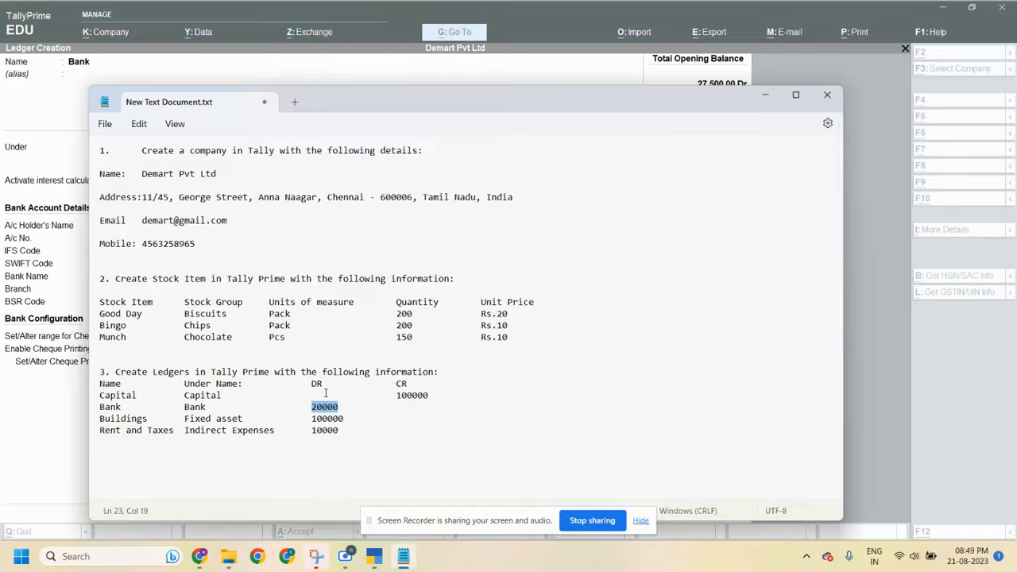
key(alt+Tab)
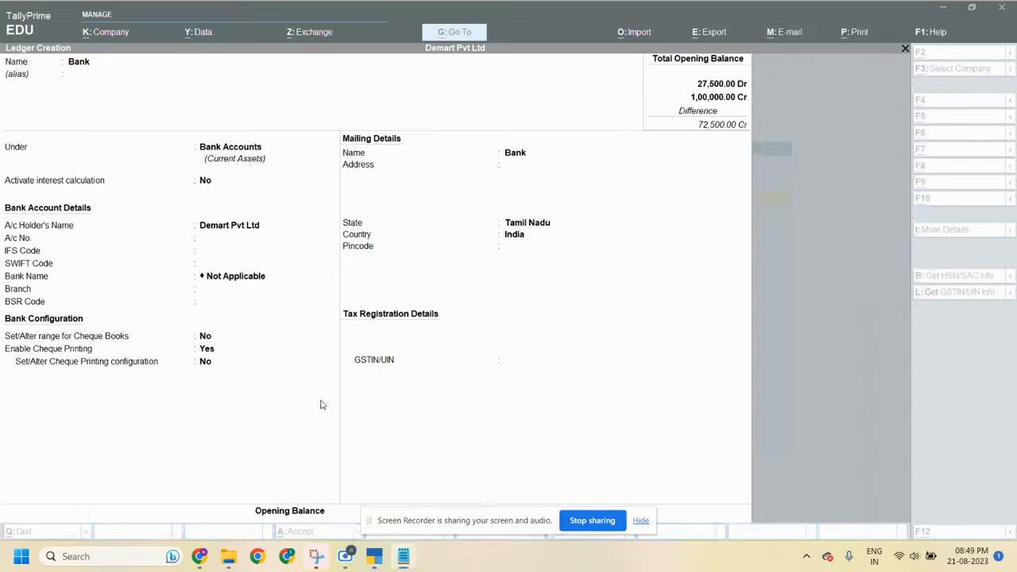
click(639, 520)
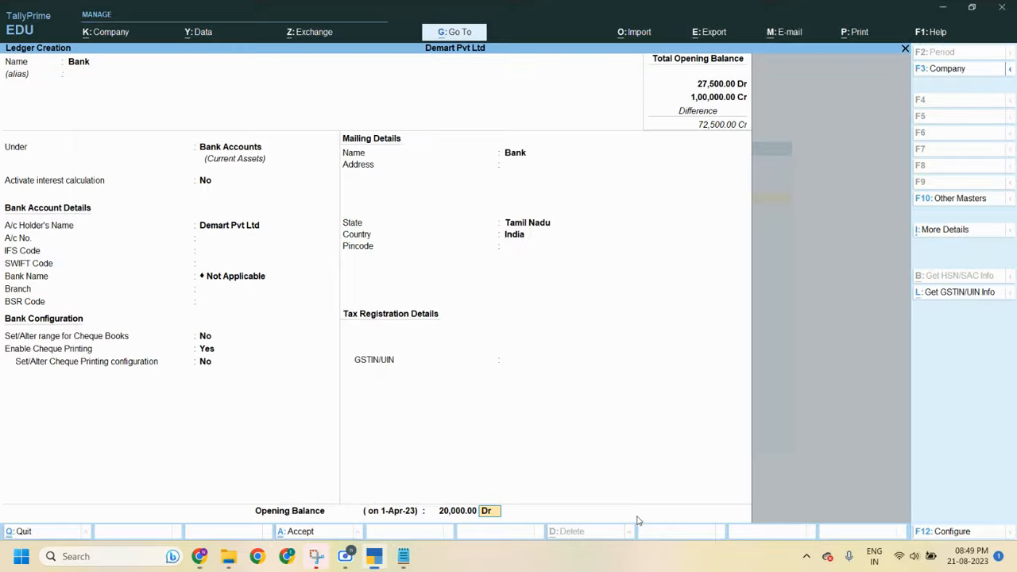
key(Return)
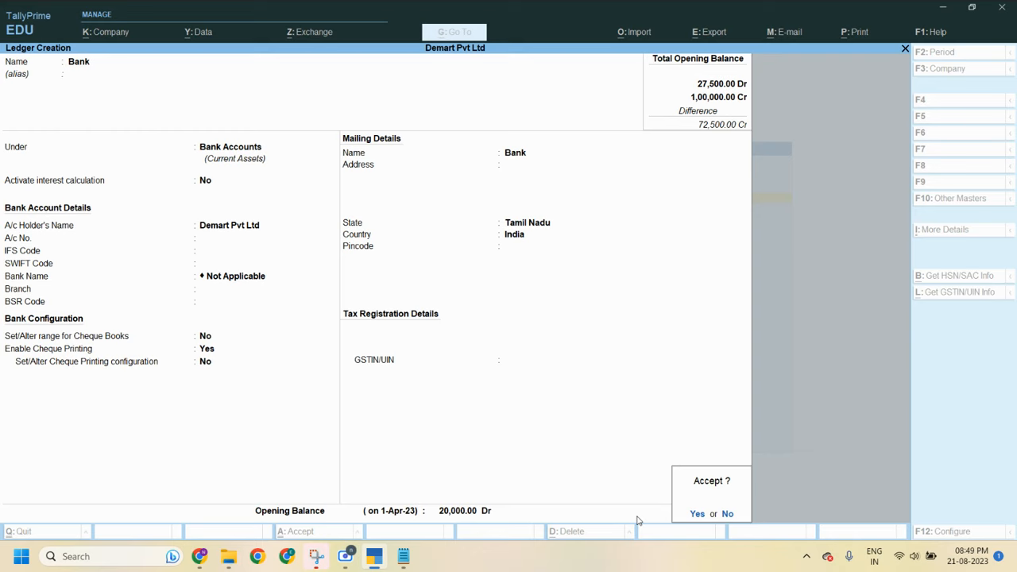
key(Return)
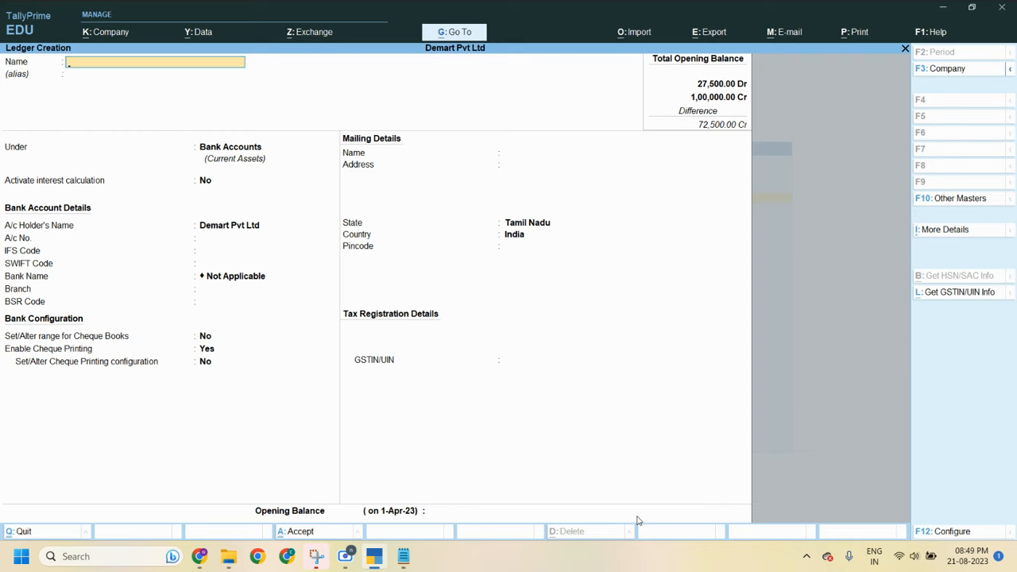
Step: Check the Buildings entry in the text document and name the new TallyPrime ledger Buildings
key(alt+Tab)
key(Tab)
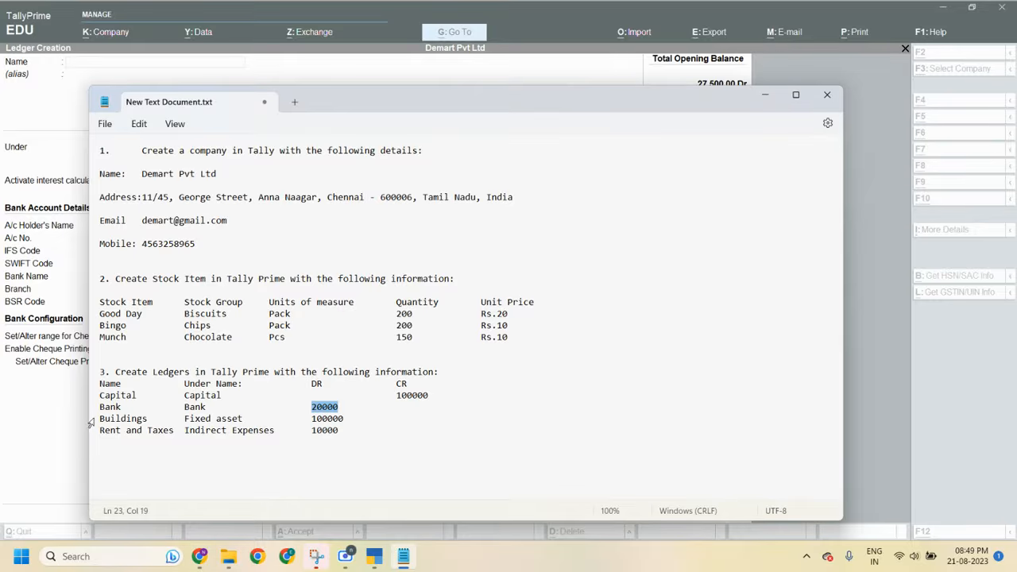
drag(101, 417, 149, 421)
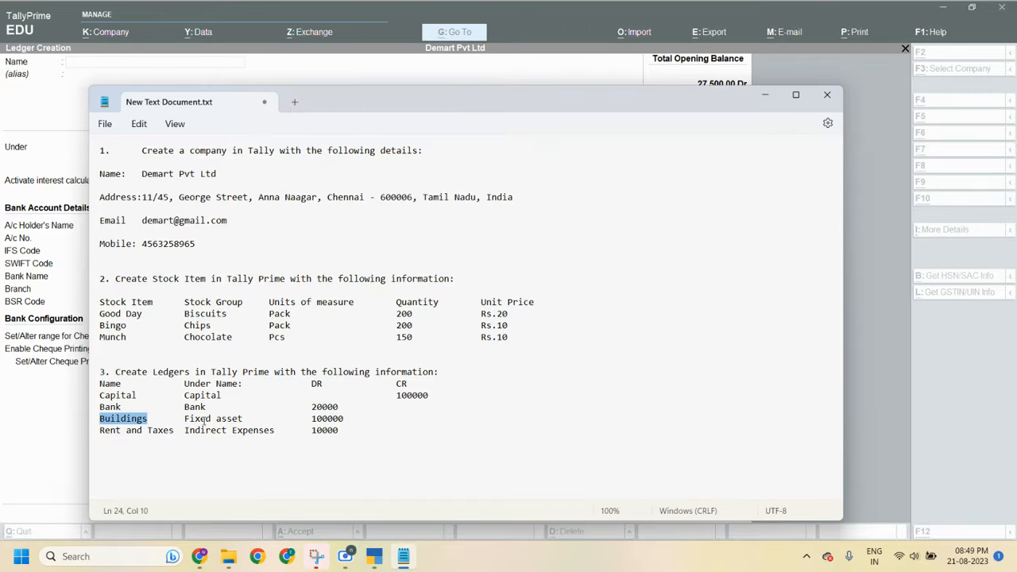
click(45, 438)
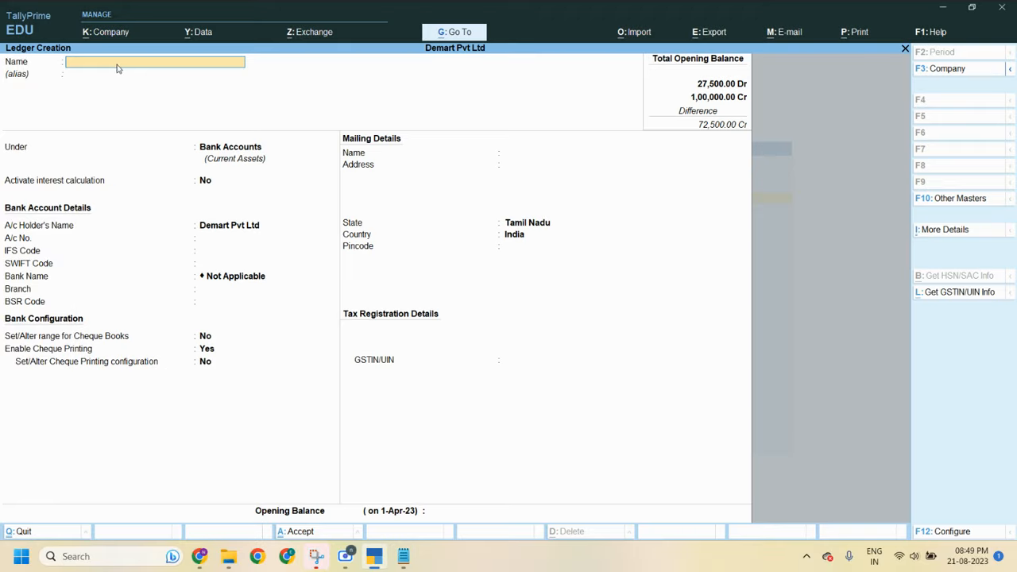
text(Buildings)
key(Return)
key(Return)
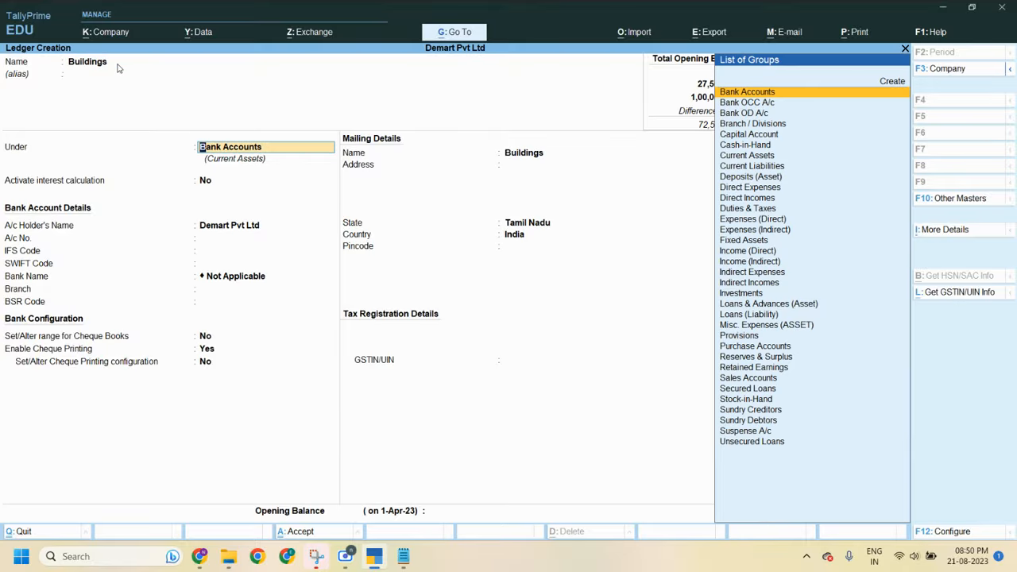
Step: Place the Buildings ledger under the Fixed Assets group
key(Down)
key(Down)
key(Down)
key(Down)
key(Down)
key(Down)
key(Down)
key(Down)
key(Down)
key(Down)
key(Down)
key(Down)
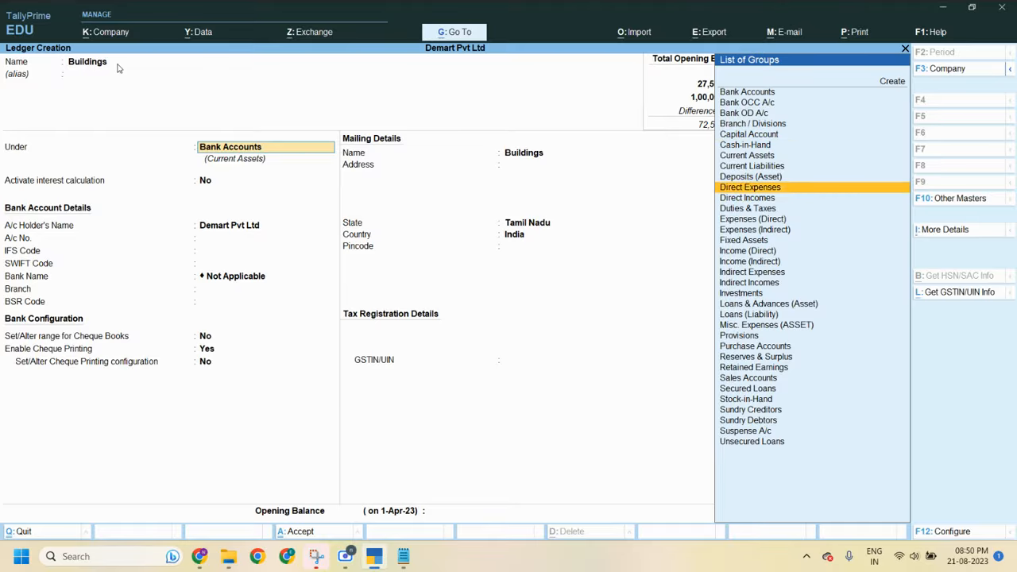
key(Down)
key(Down)
key(Return)
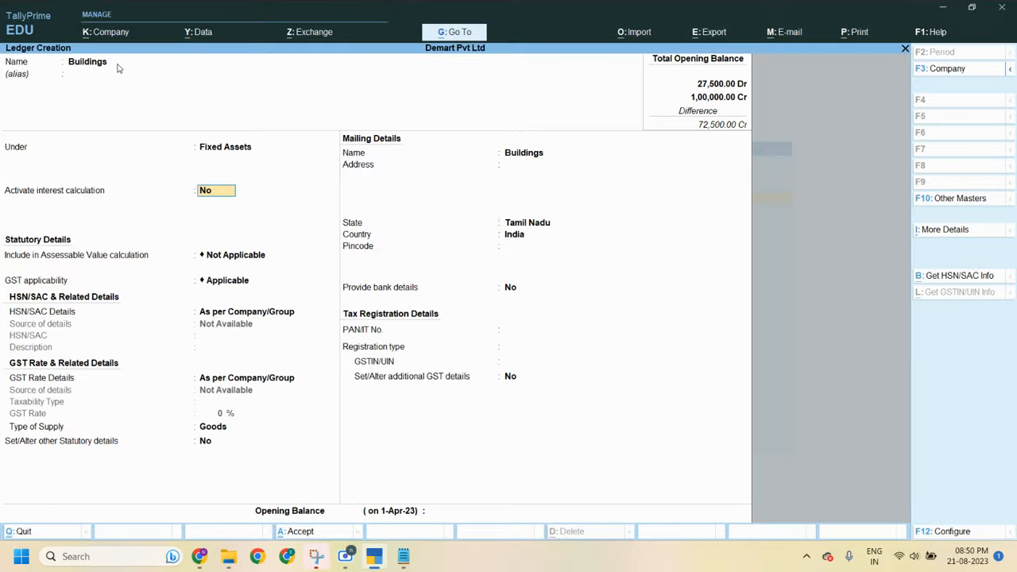
Step: Keep the default interest, statutory, mailing, bank and tax registration details for the Buildings ledger
key(Return)
key(Return)
key(Return)
key(Return)
key(Return)
key(Return)
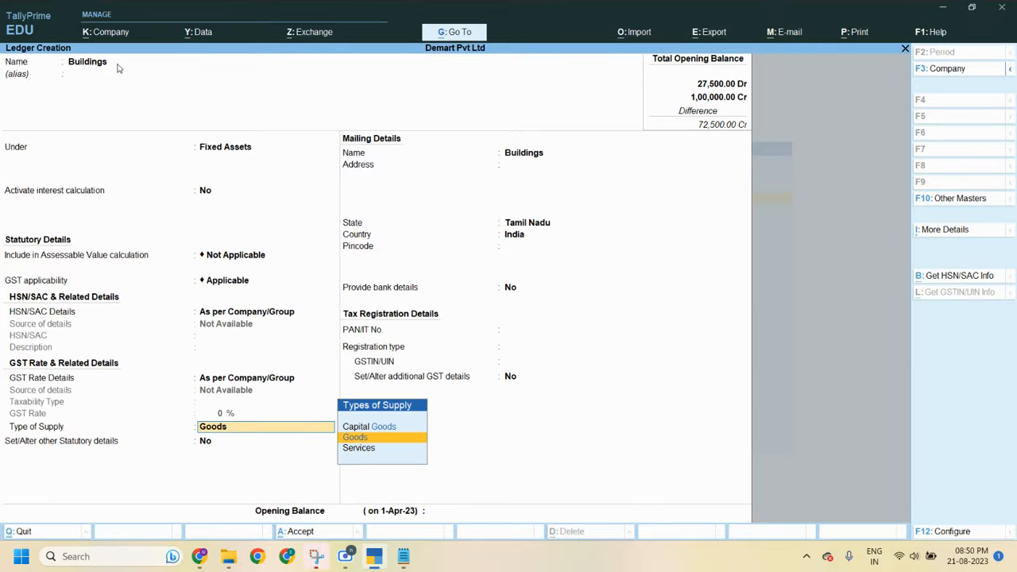
key(Return)
key(Return)
key(Return)
key(Return)
key(Return)
key(Return)
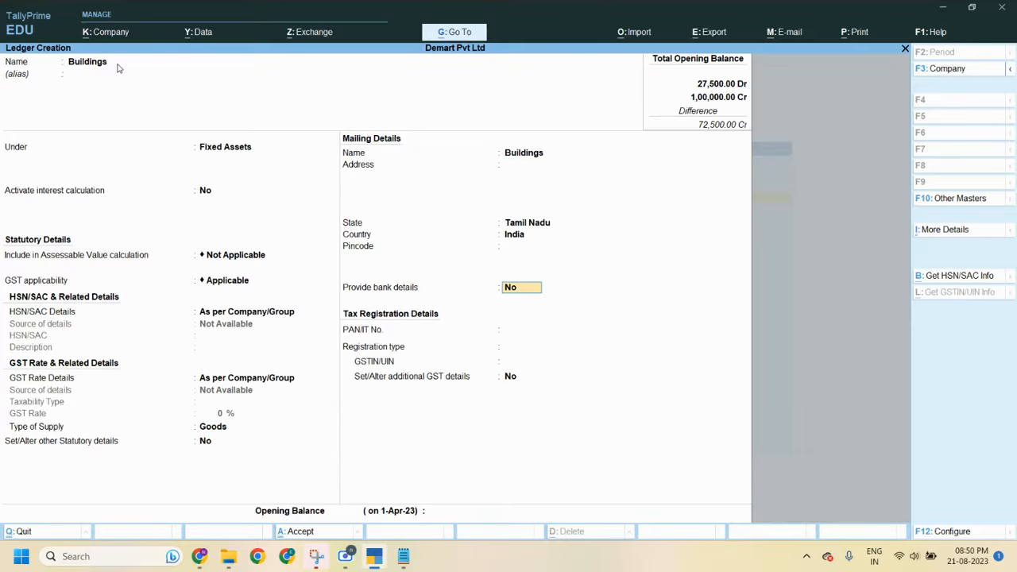
key(Return)
key(Return)
key(Return)
key(Return)
Step: Check the Buildings amount in the text document, set the opening balance to 100000 Dr and save the ledger
key(alt+Tab)
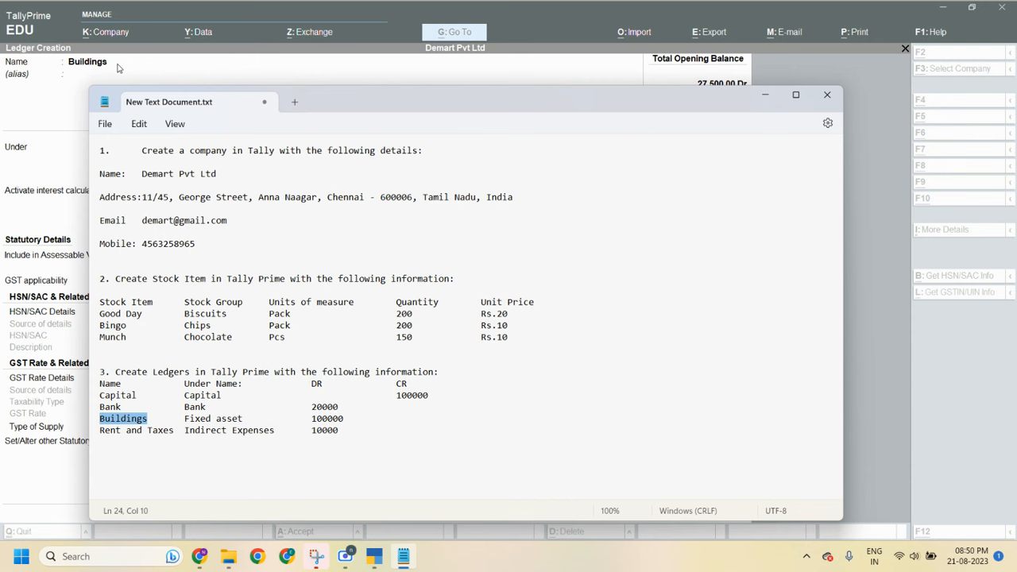
key(alt+Tab)
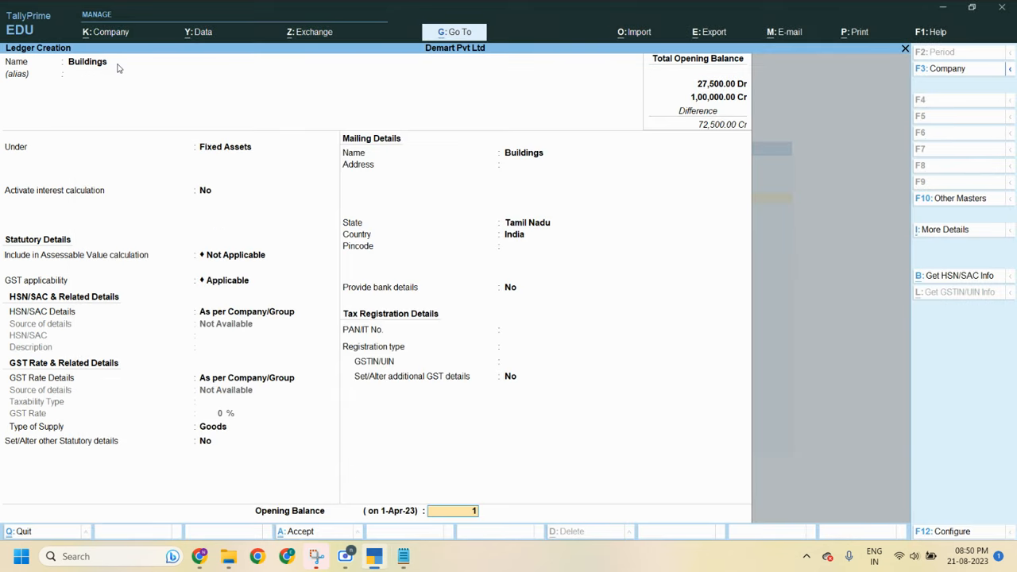
text(00000)
key(Return)
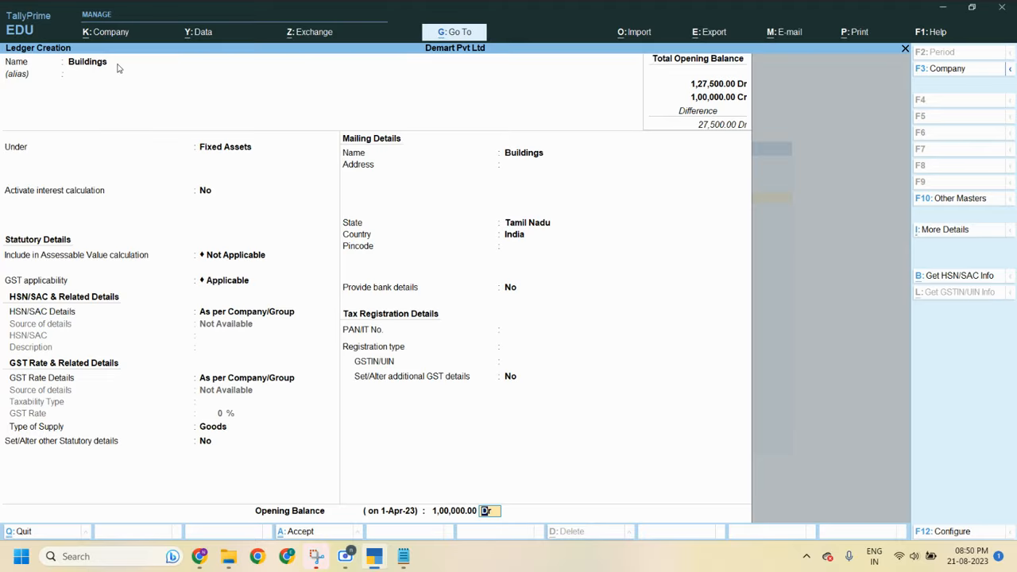
key(Return)
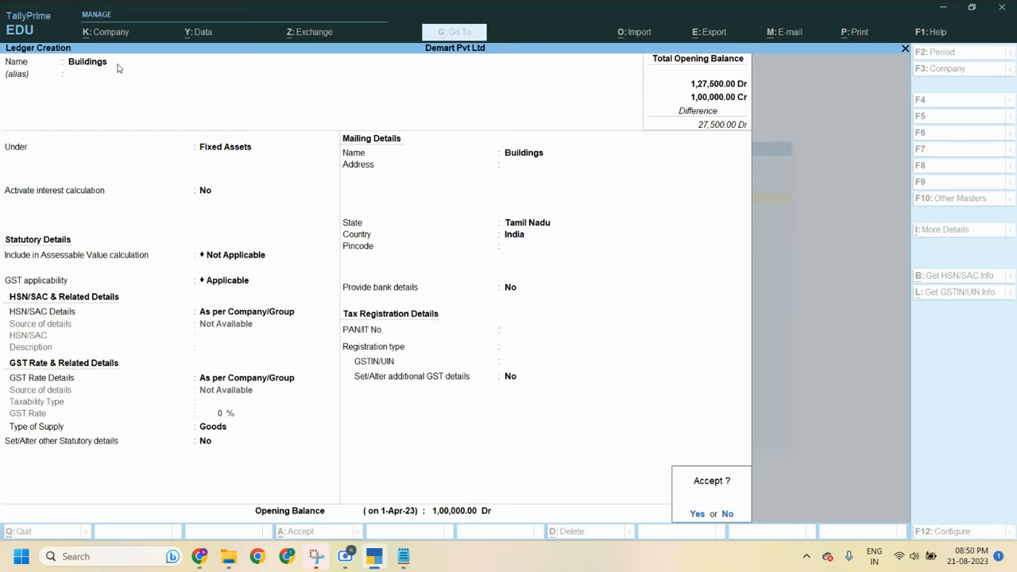
key(Return)
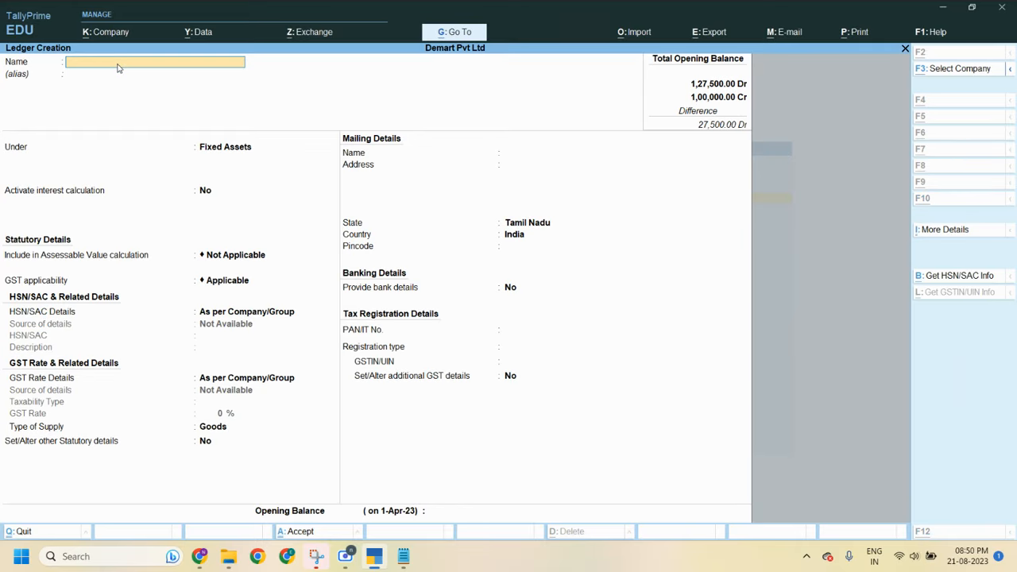
Step: Check the Rent and Taxes entry in the text document and name the new TallyPrime ledger Rent and Taxes
key(alt+Tab)
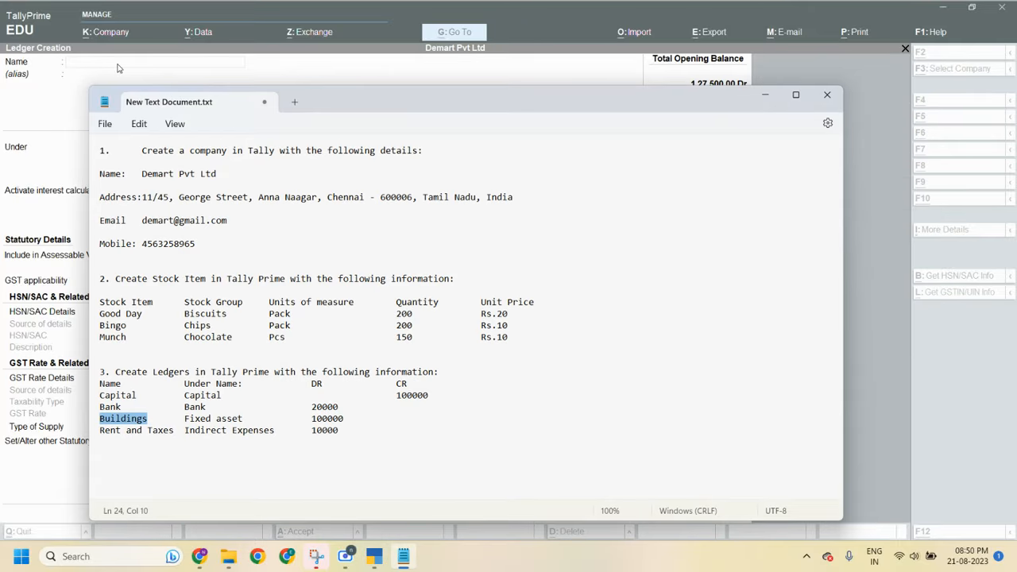
key(alt+Tab)
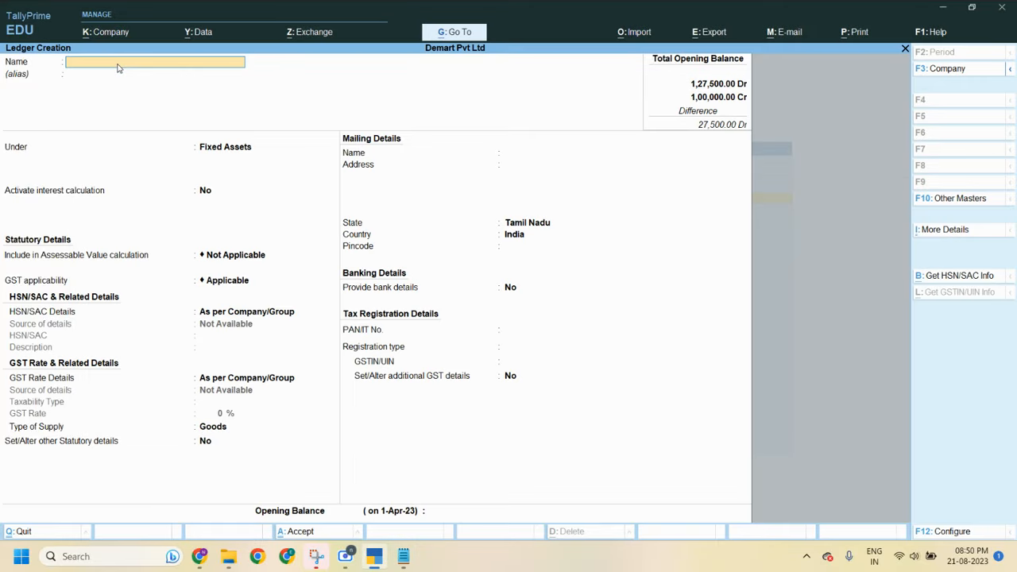
text(Rent and Taxes)
key(Return)
key(Return)
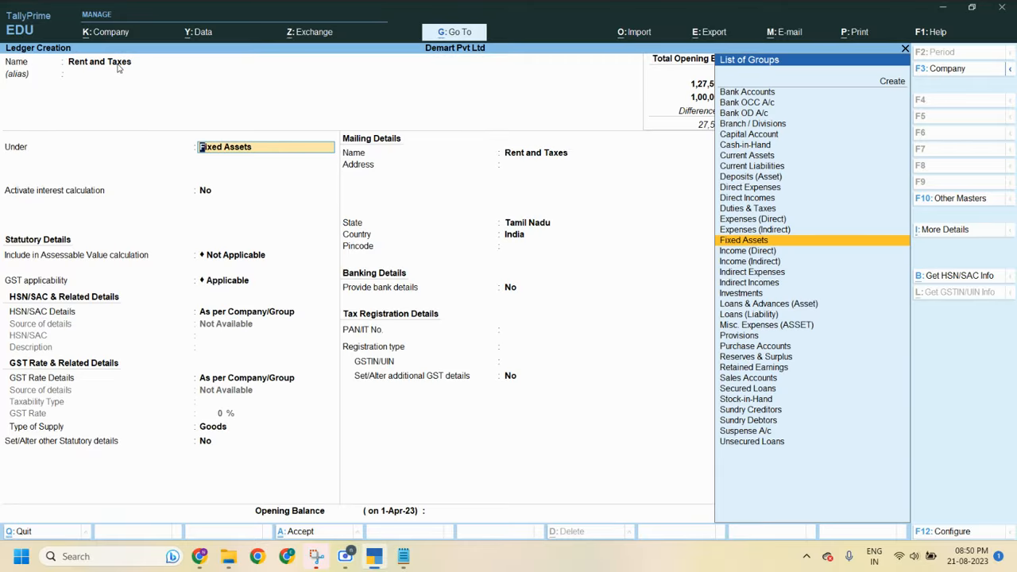
Step: Place the Rent and Taxes ledger under the Indirect Expenses group, keeping its ledger type as Not Applicable
key(Down)
key(Down)
key(Down)
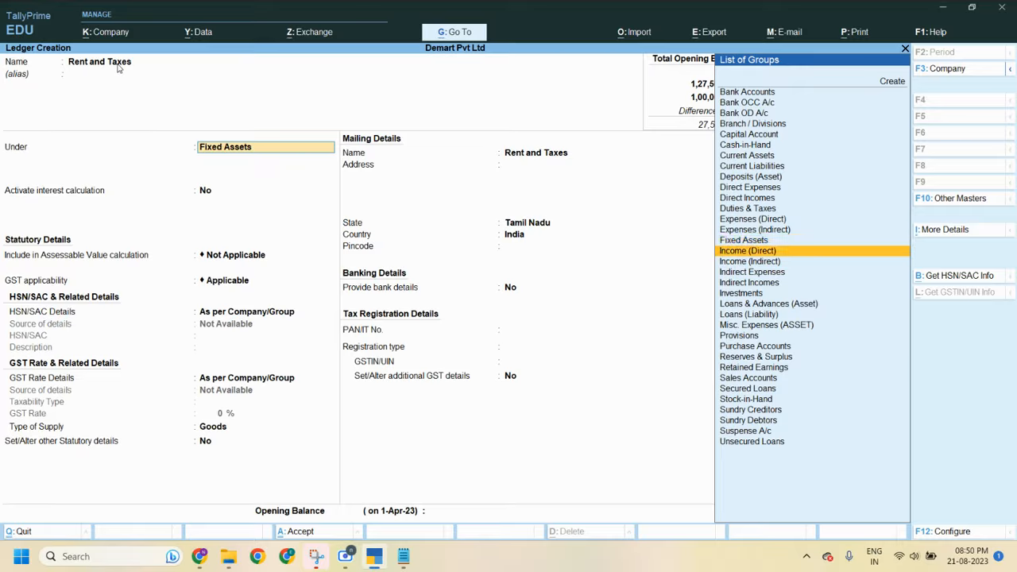
key(Up)
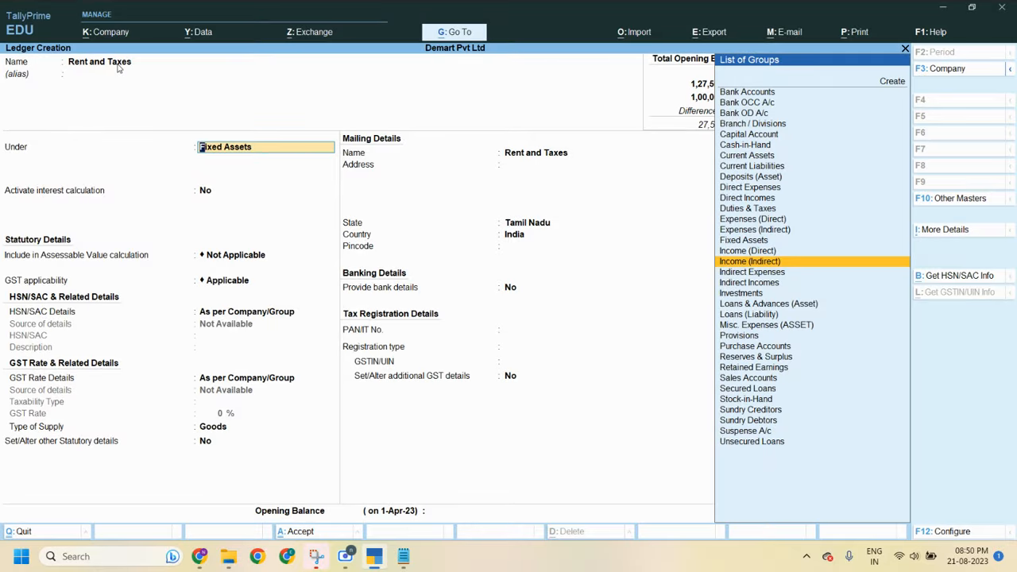
key(Down)
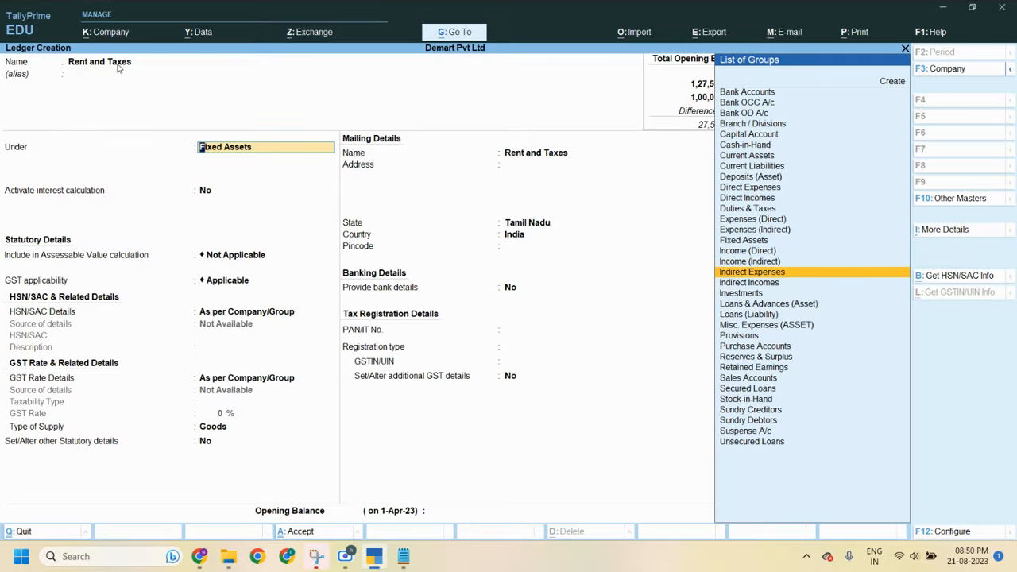
key(Return)
key(Return)
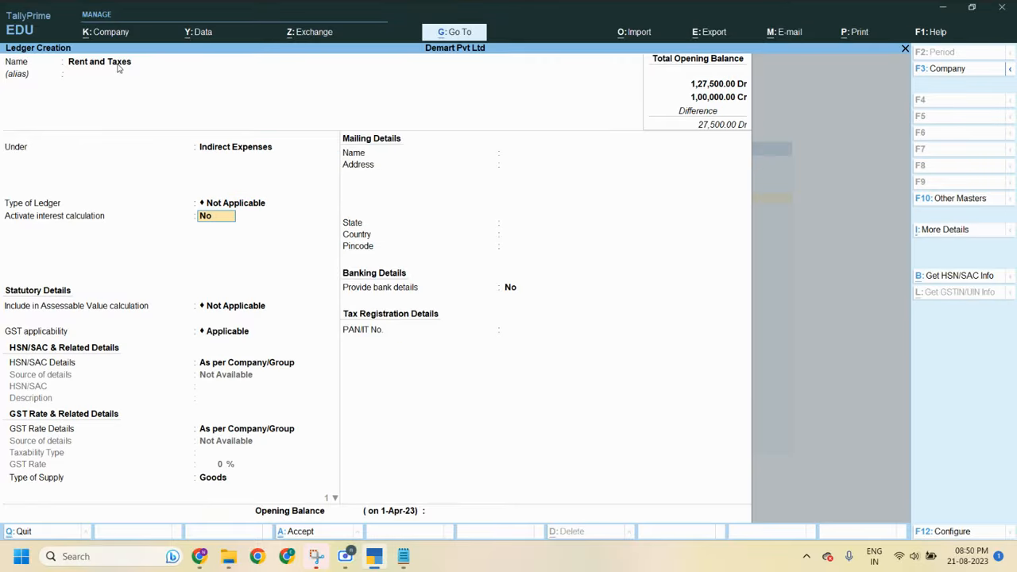
Step: Keep the default interest, statutory, GST and bank details for the Rent and Taxes ledger
key(Return)
key(Return)
key(Return)
key(Return)
key(Return)
key(Return)
key(Return)
key(Return)
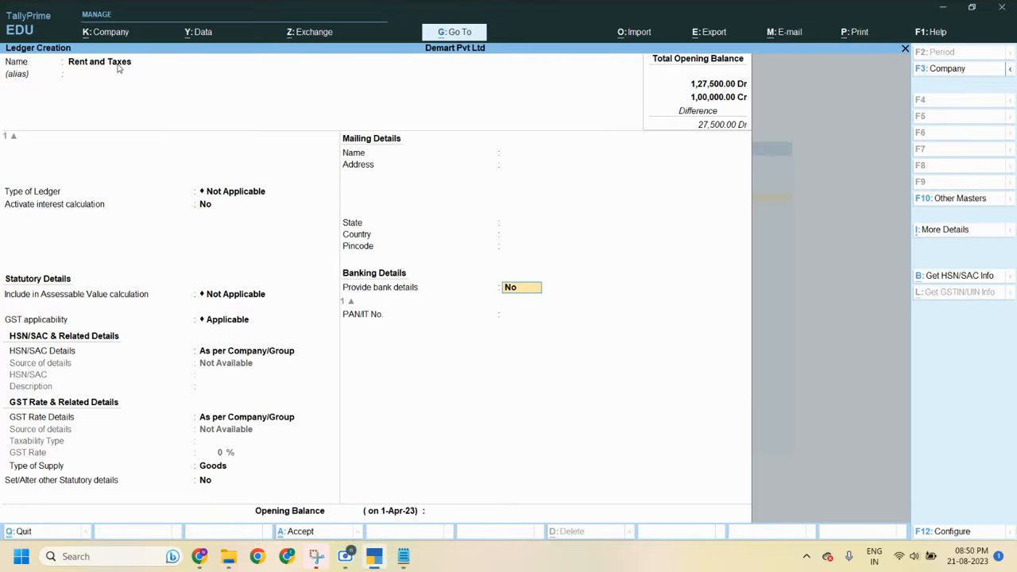
Step: Check the Rent and Taxes amount in the text document and set the ledger's opening balance to 10000 Dr
key(alt+Tab)
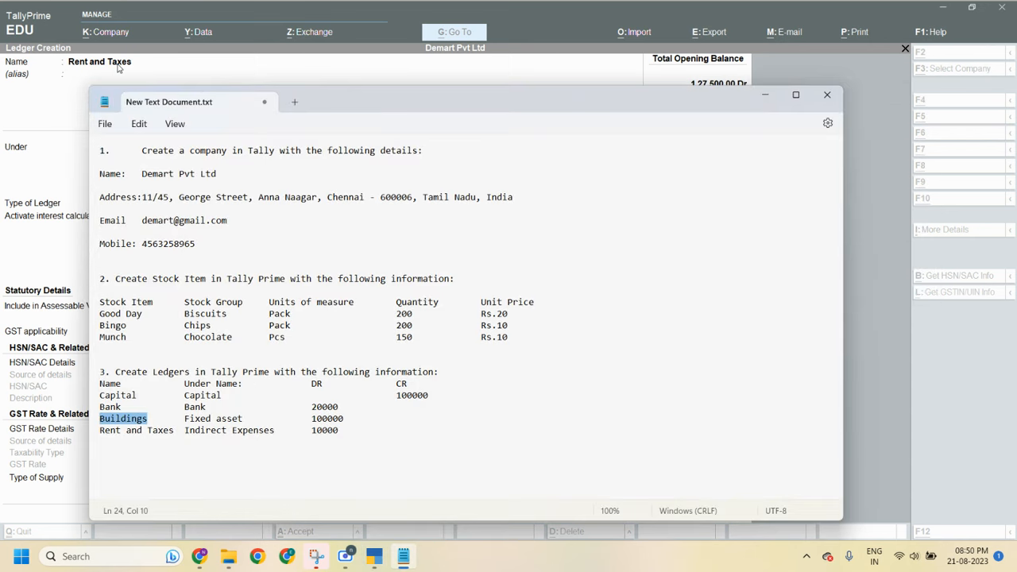
key(alt+Tab)
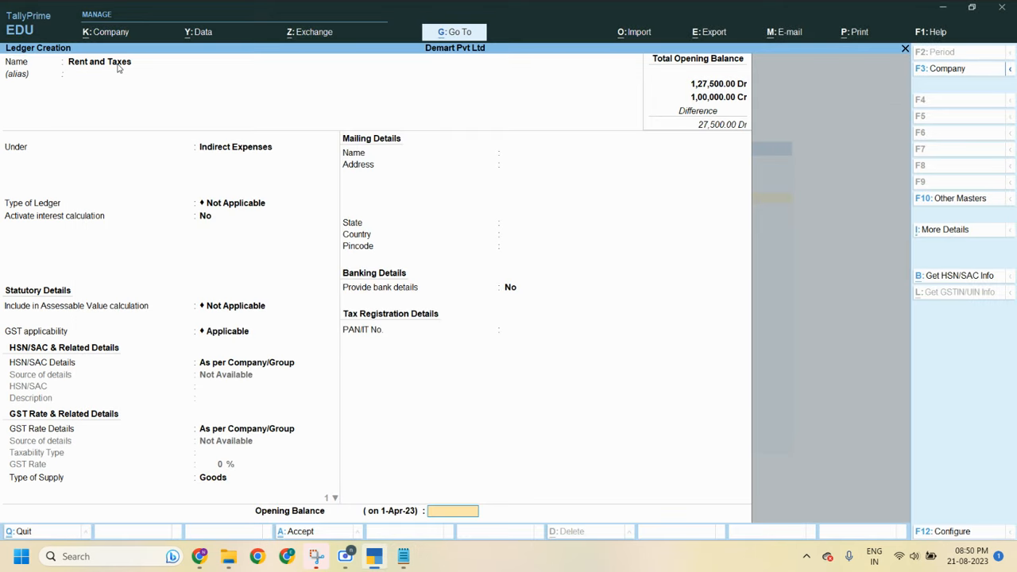
text(10000)
key(Return)
key(Return)
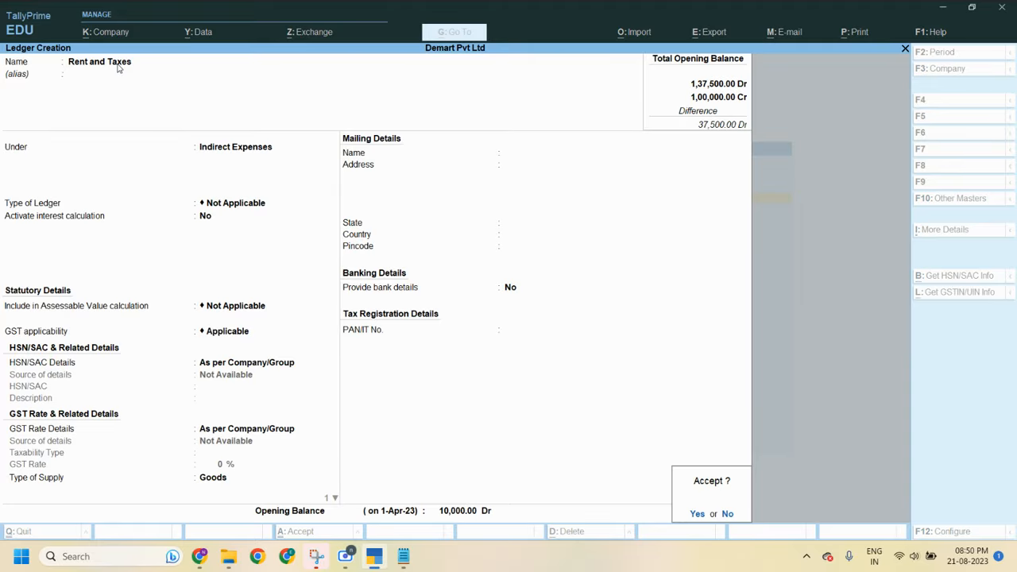
Step: Save the Rent and Taxes ledger, quit ledger creation and return to the Gateway of Tally
key(Return)
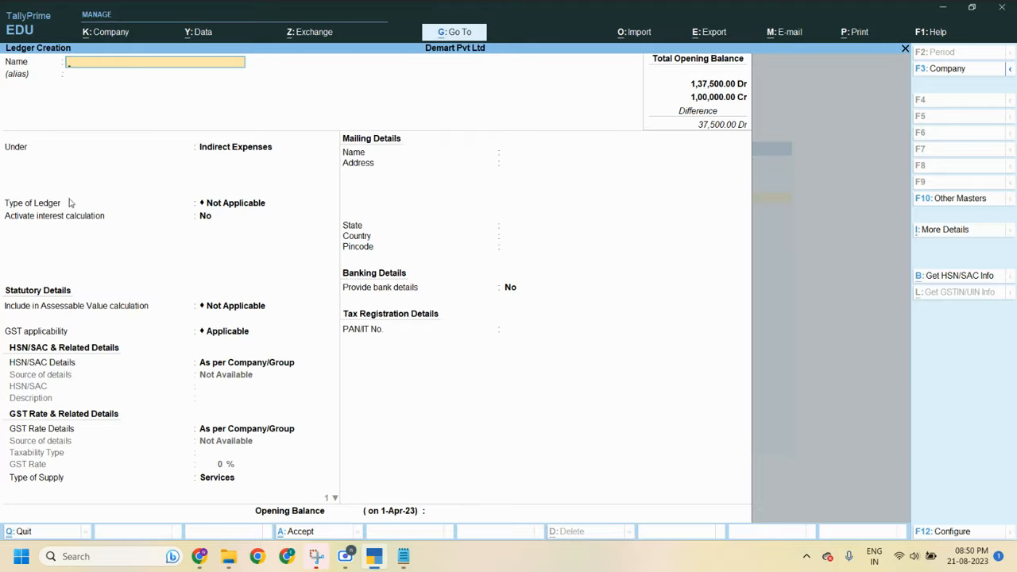
key(Escape)
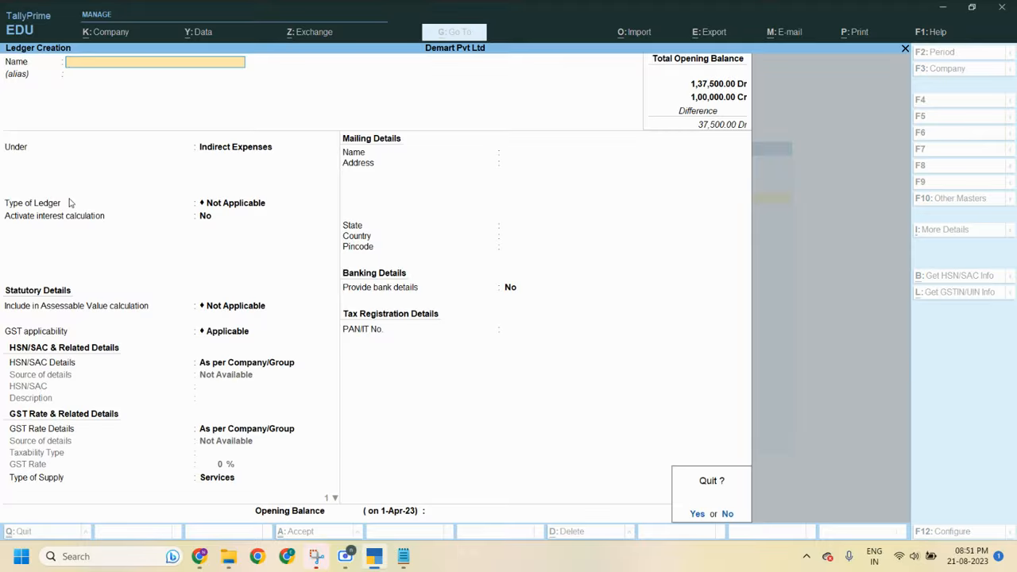
key(y)
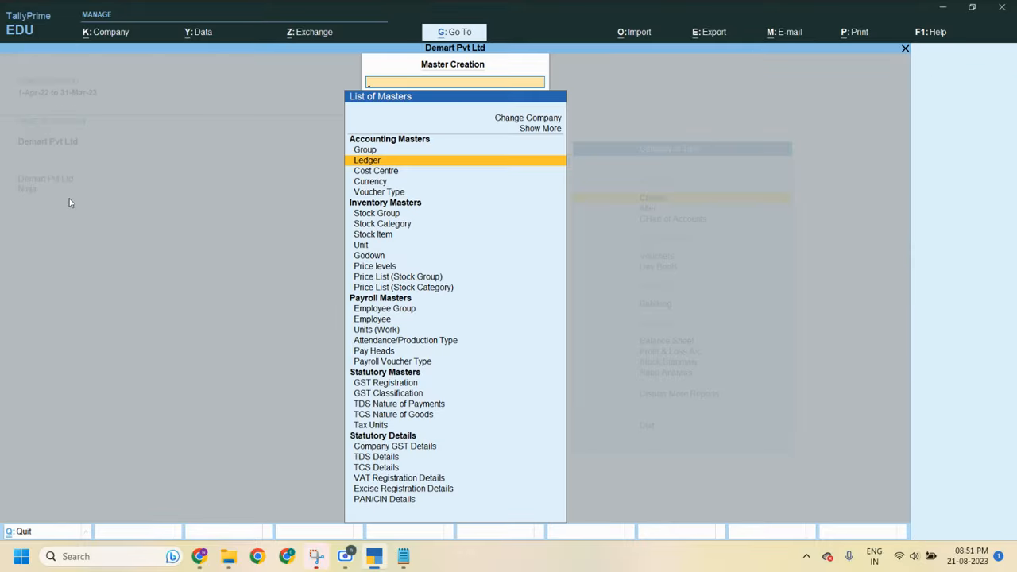
key(Escape)
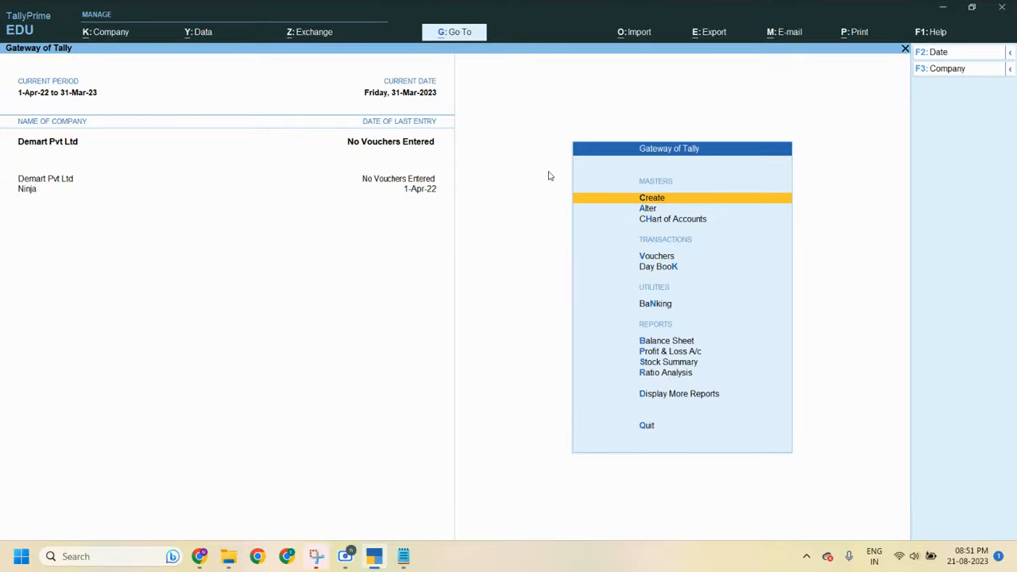
Step: Open Display More Reports from the Gateway of Tally
key(Down)
key(Down)
key(Down)
key(Down)
key(Down)
key(Down)
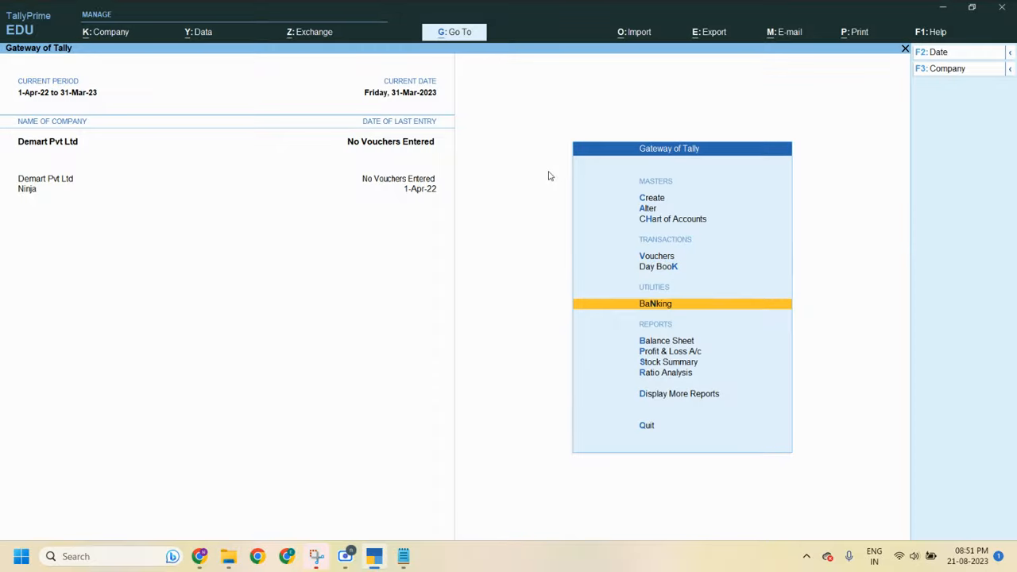
key(Down)
key(Down)
key(Down)
key(Down)
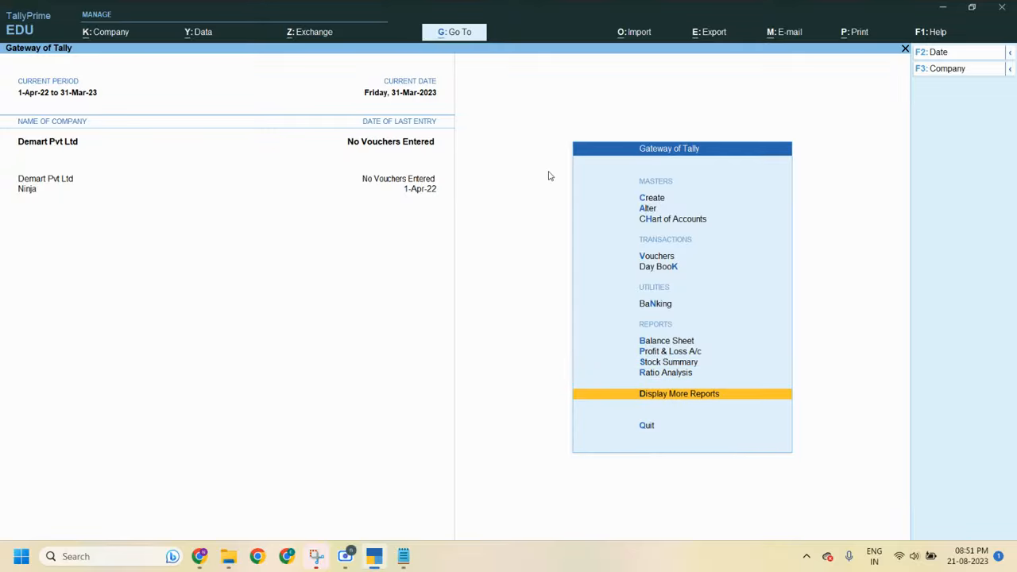
key(Return)
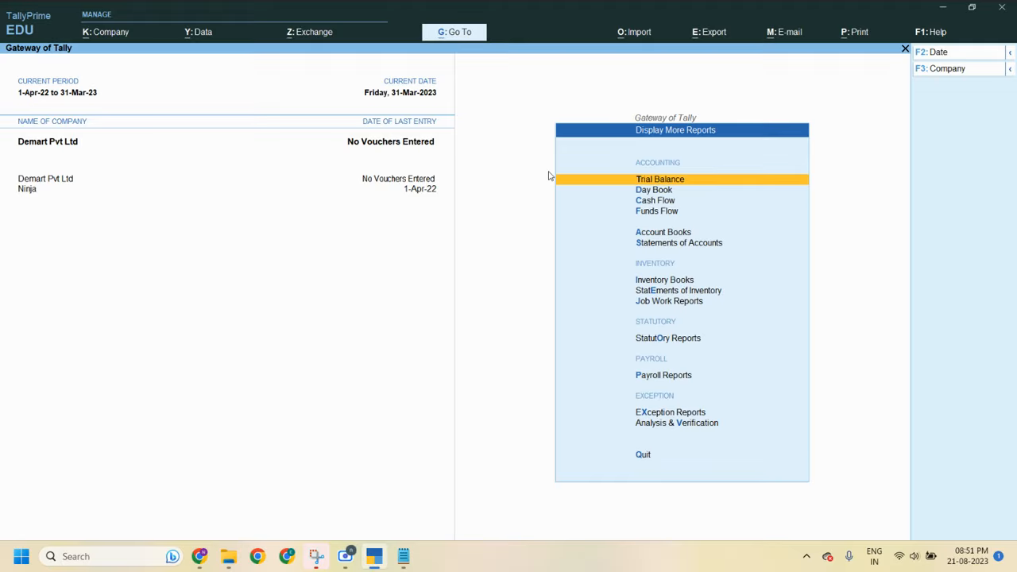
Step: Open the Ledger report within Account Books to bring up the company's list of ledgers
key(Down)
key(Down)
key(Down)
key(Down)
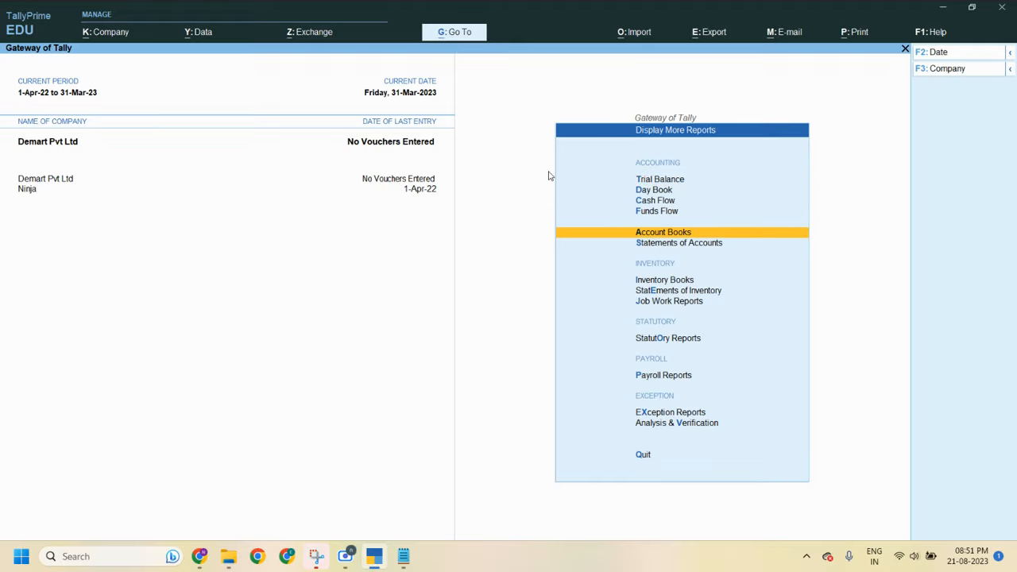
key(Return)
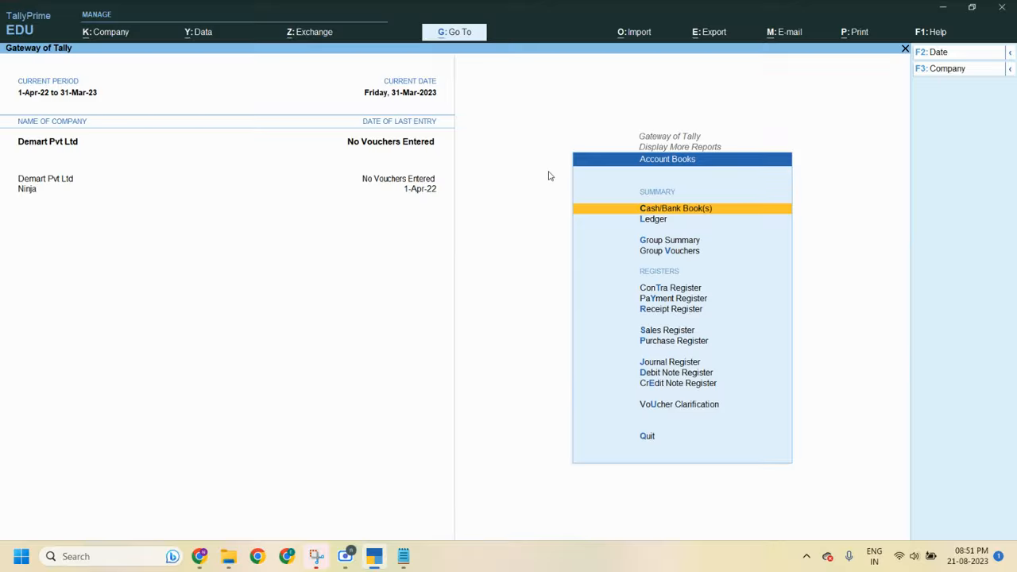
key(Down)
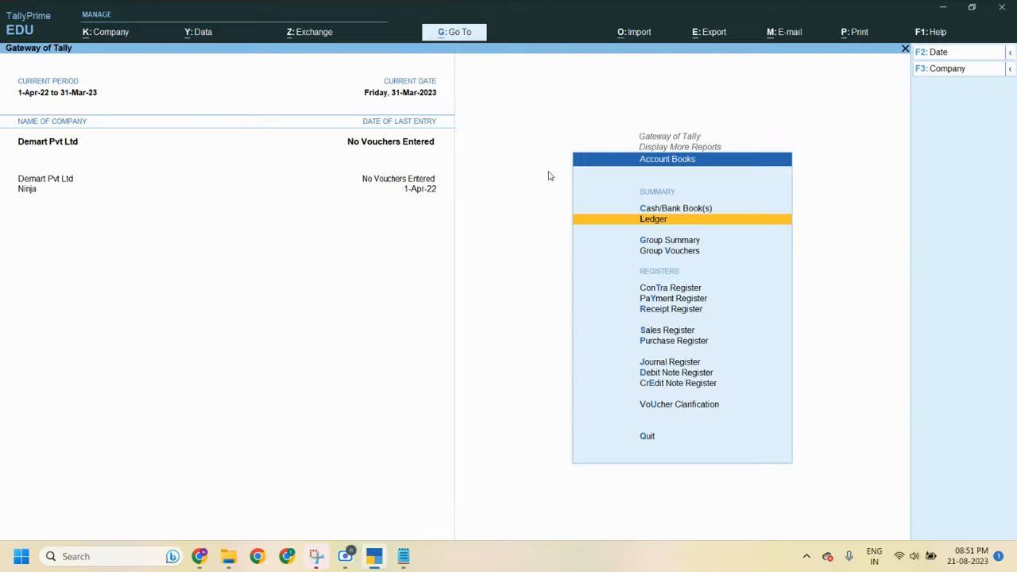
key(Return)
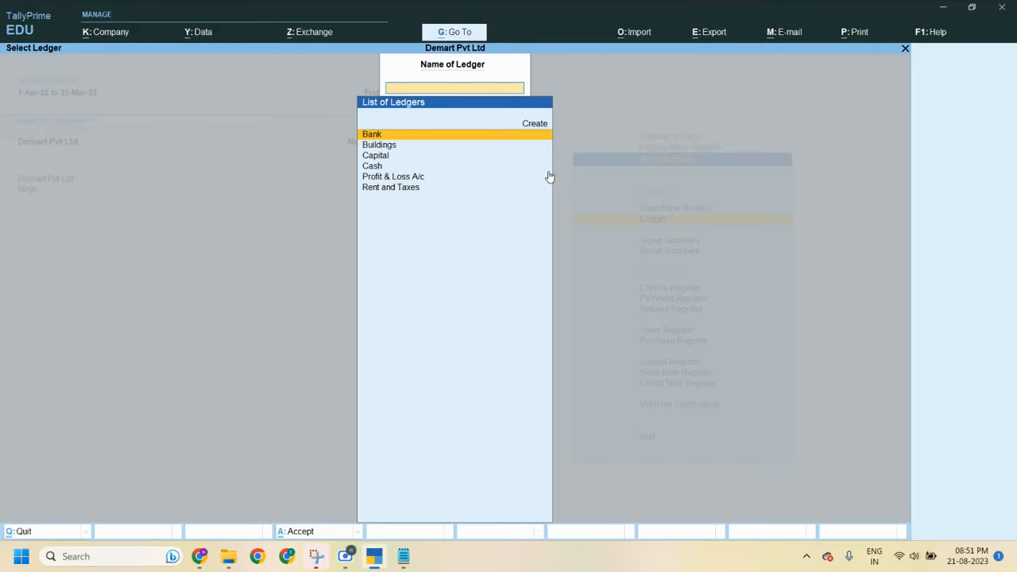
Step: Capture a full-screen rectangular snip of the List of Ledgers with Snipping Tool and return to TallyPrime
click(317, 561)
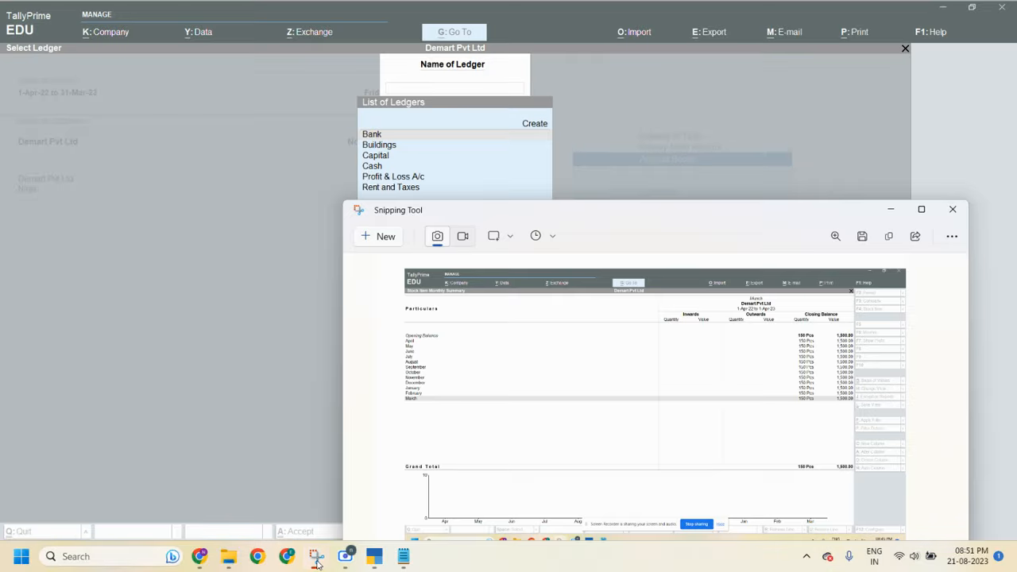
click(379, 235)
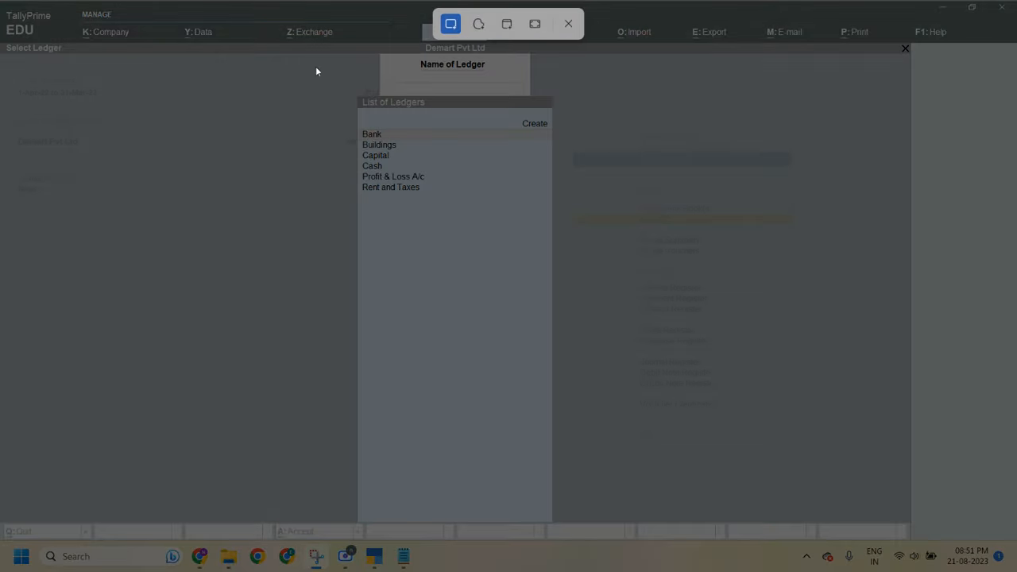
drag(1, 2, 1015, 571)
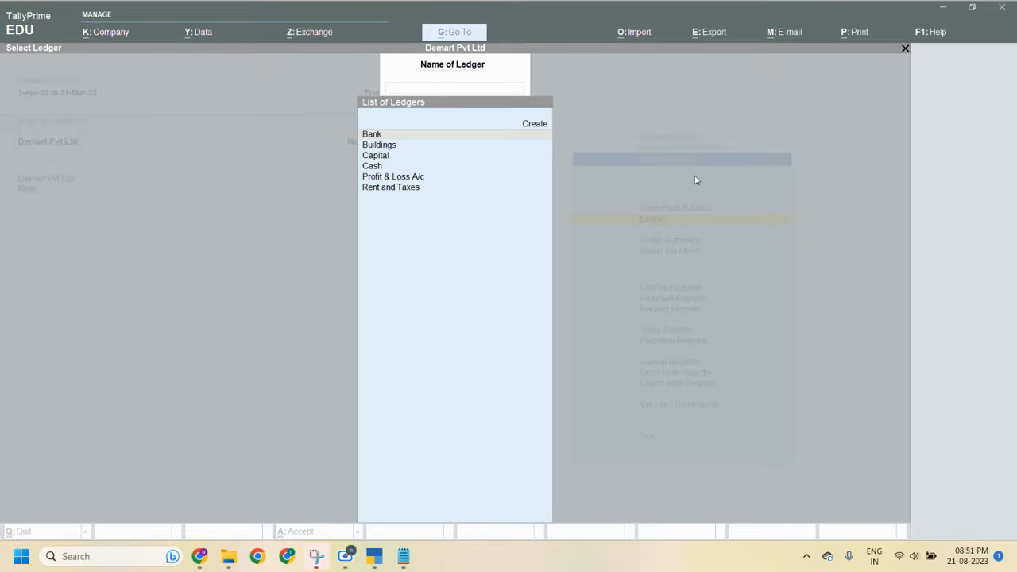
click(694, 177)
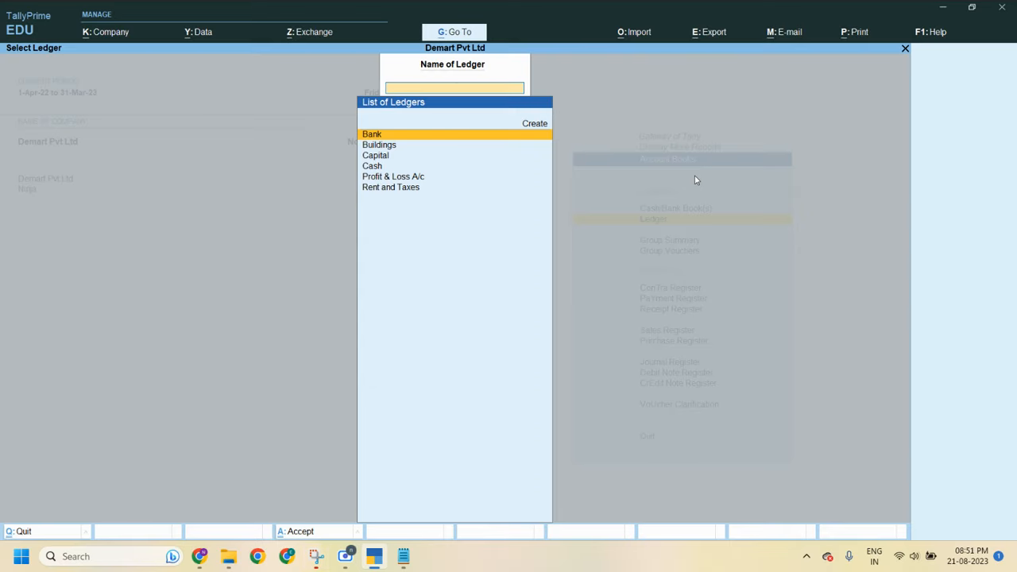
Step: Open the Bank ledger's vouchers report, capture the whole screen with Snipping Tool, and return to the List of Ledgers
key(Return)
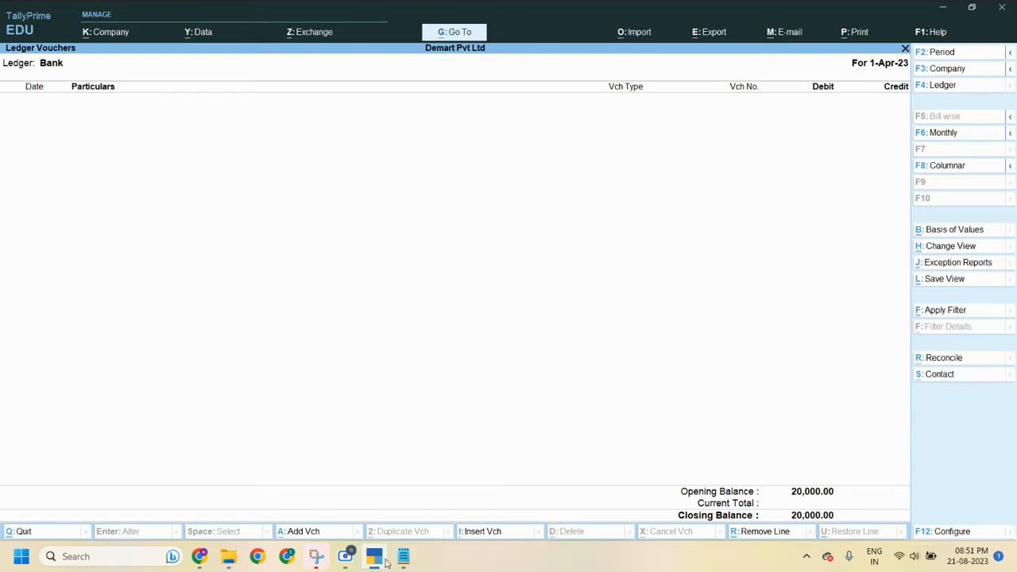
click(318, 556)
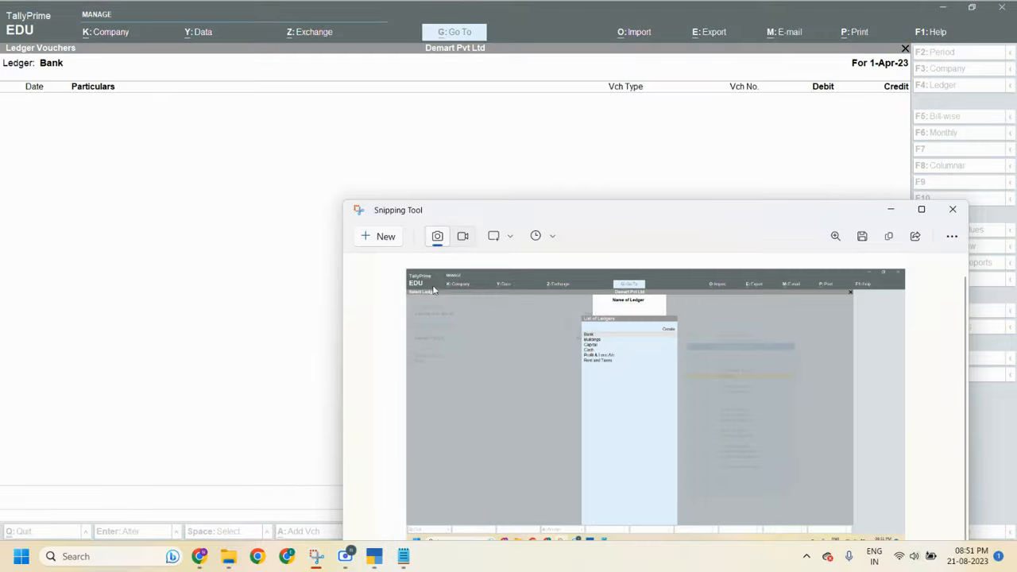
click(374, 237)
drag(424, 45, 1016, 571)
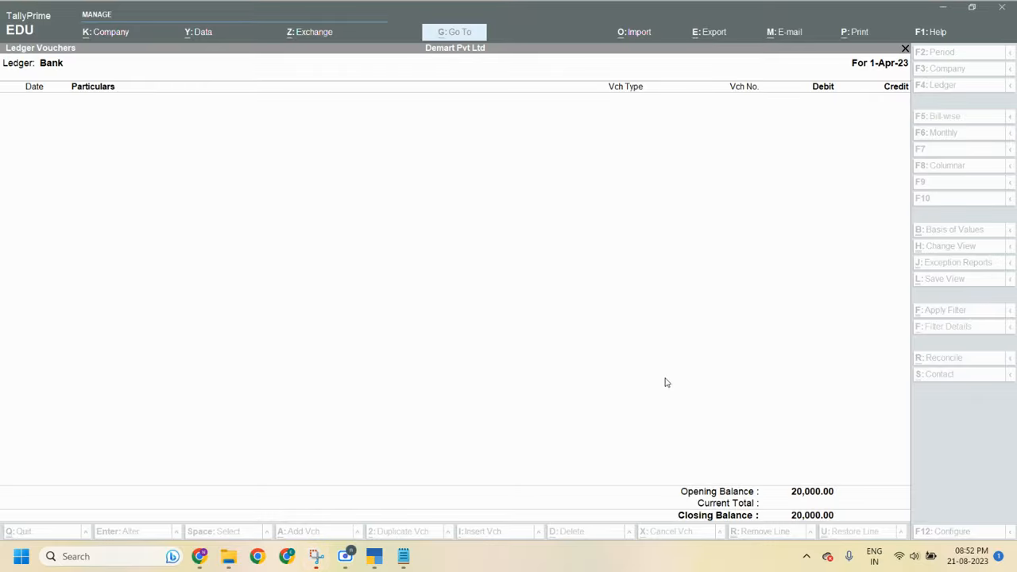
click(108, 248)
key(Escape)
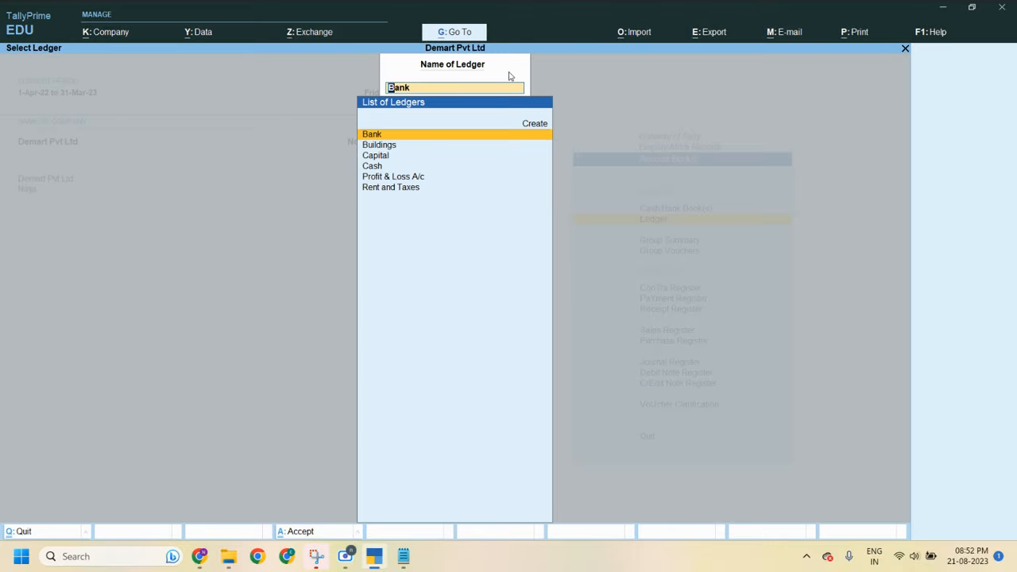
Step: Open the Buildings ledger's vouchers report, snip the full report view with Snipping Tool, and return to the List of Ledgers
key(Down)
key(Return)
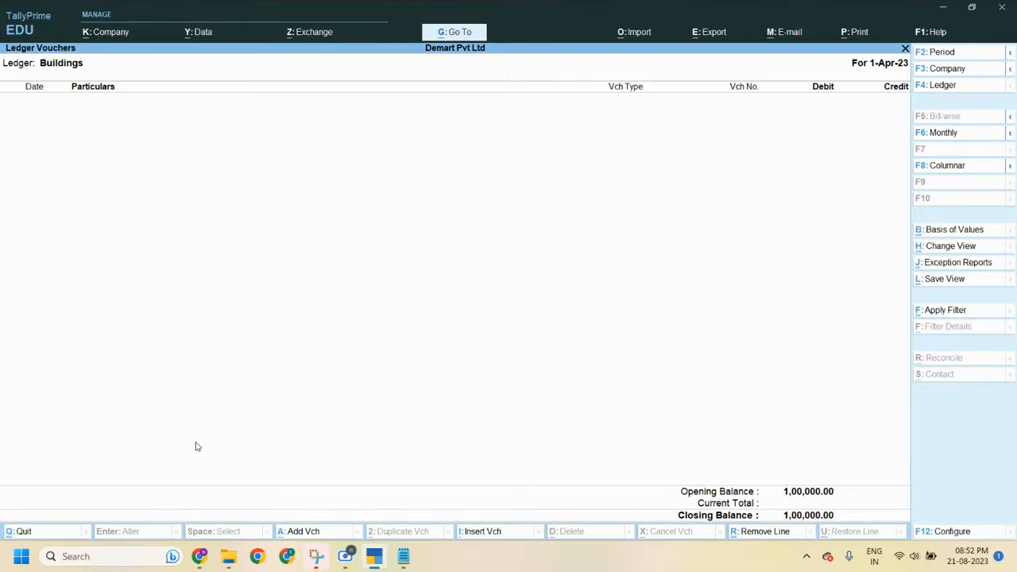
click(315, 556)
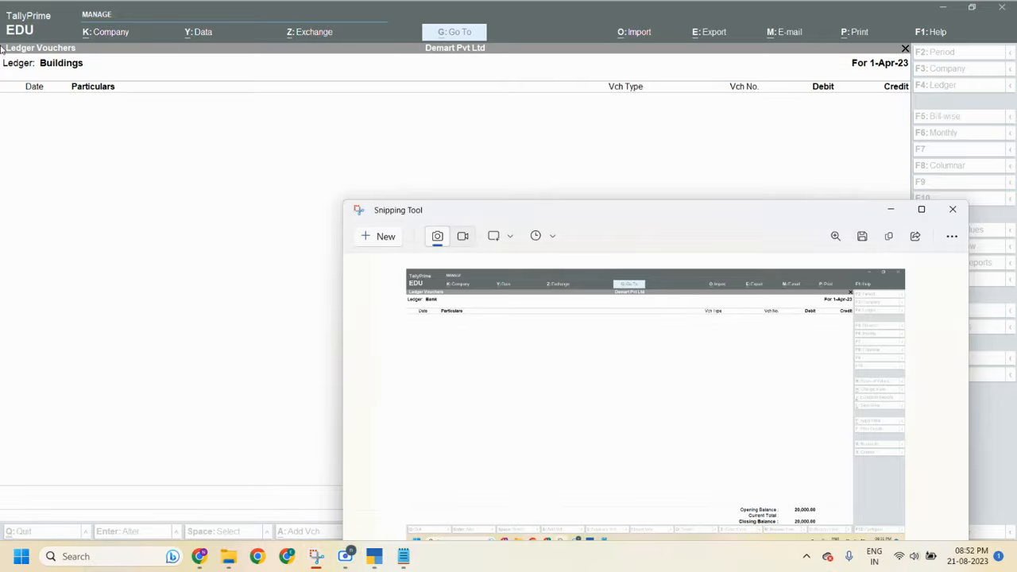
click(367, 235)
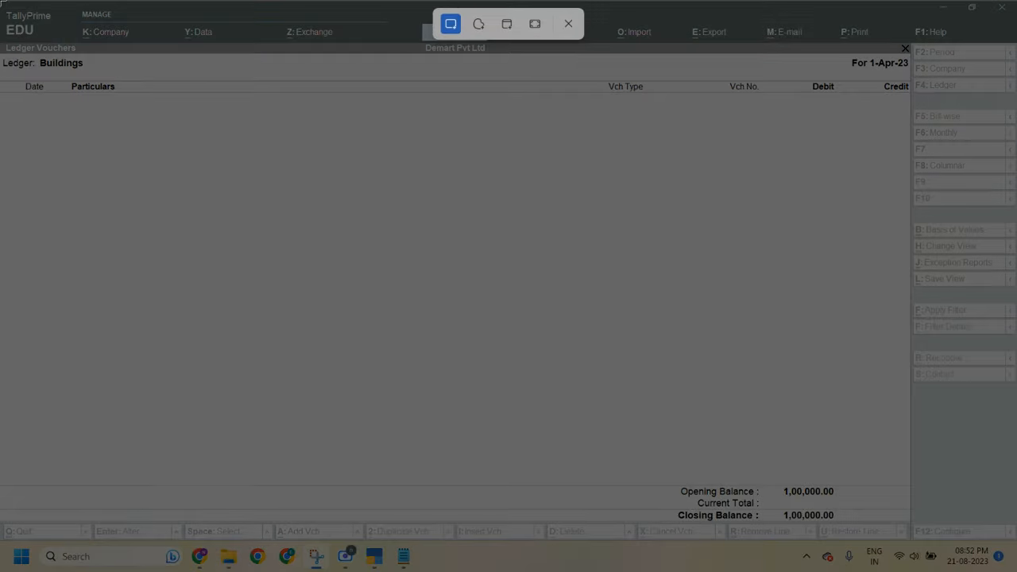
drag(1, 1, 1015, 542)
click(554, 382)
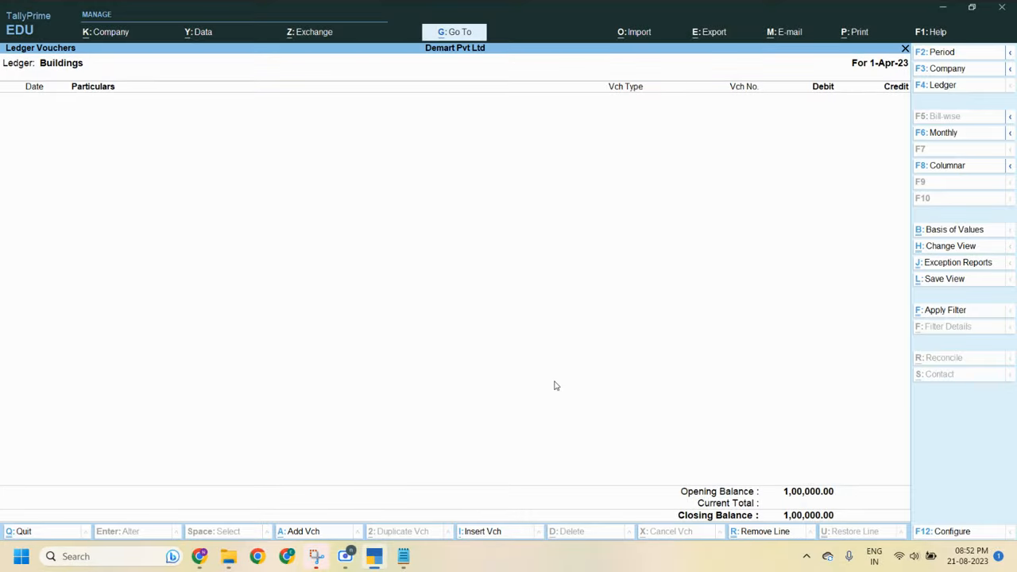
key(Escape)
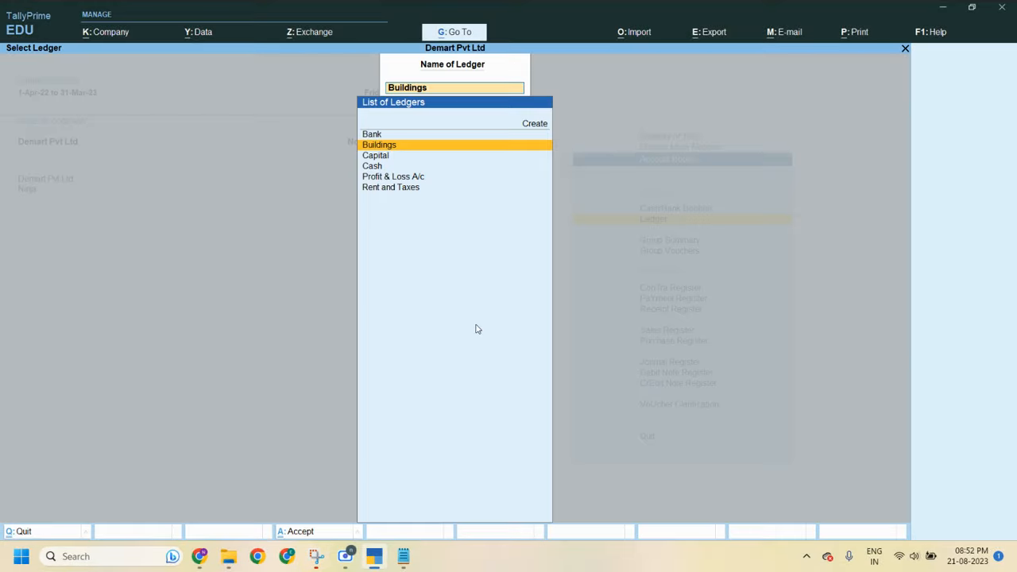
Step: Open the Capital ledger's vouchers report, capture the whole screen with Snipping Tool, and back out to Account Books
click(408, 157)
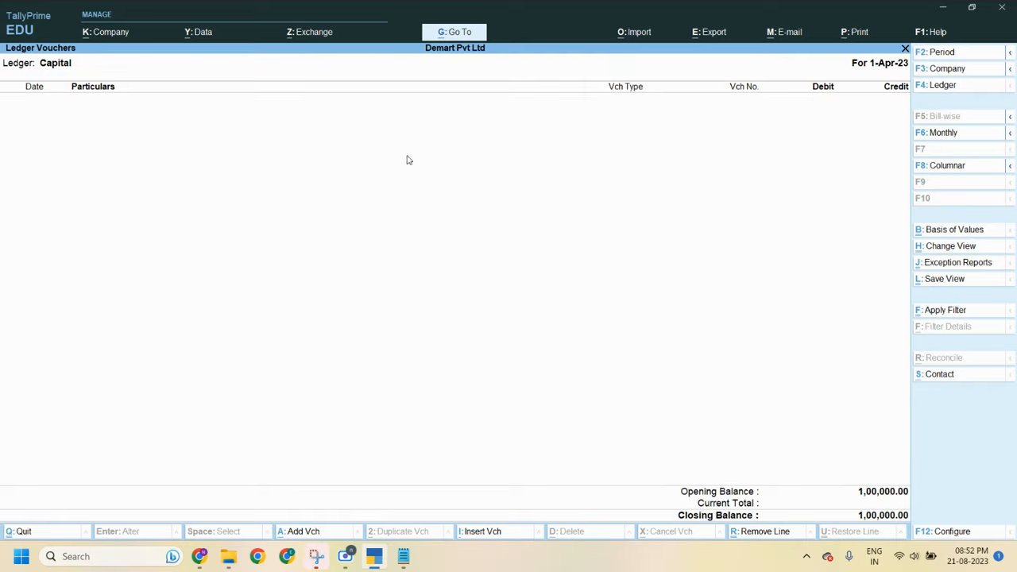
click(316, 556)
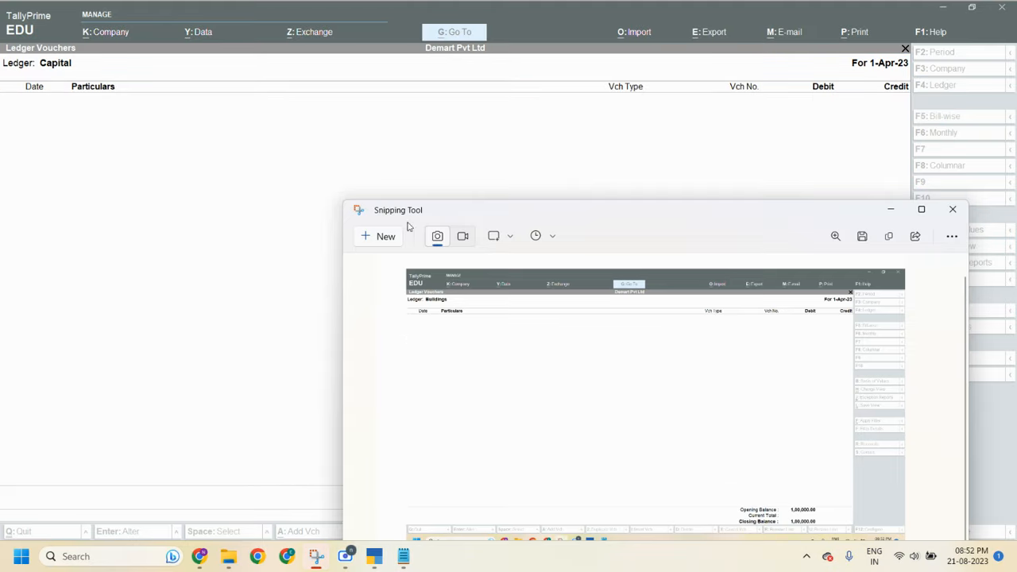
click(380, 235)
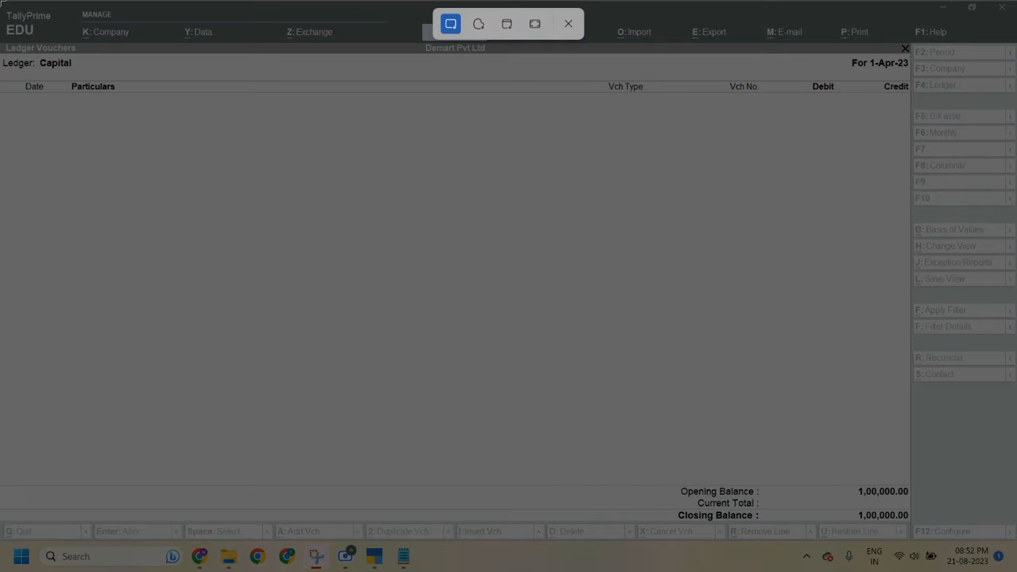
drag(2, 2, 1016, 570)
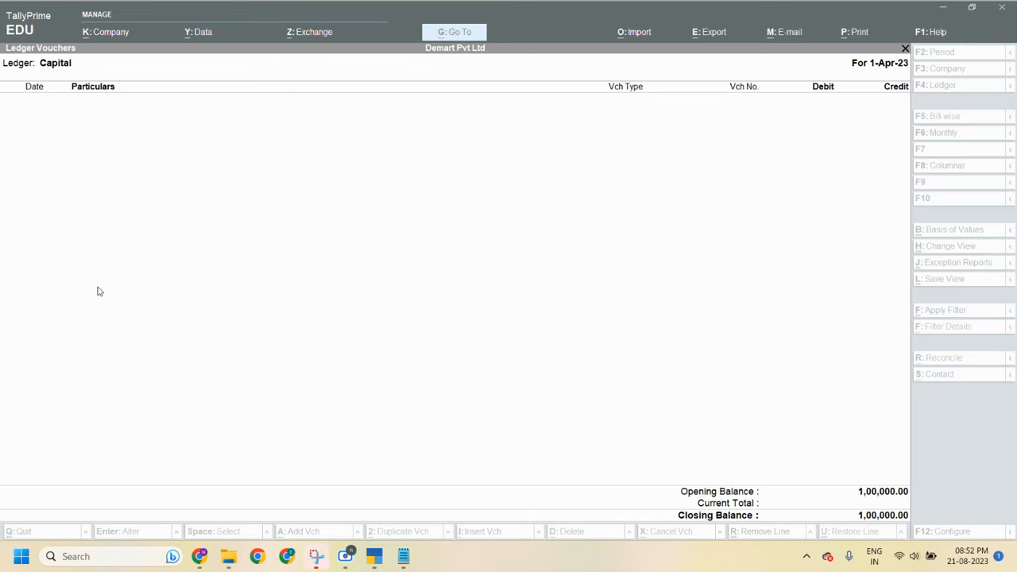
click(195, 268)
key(Escape)
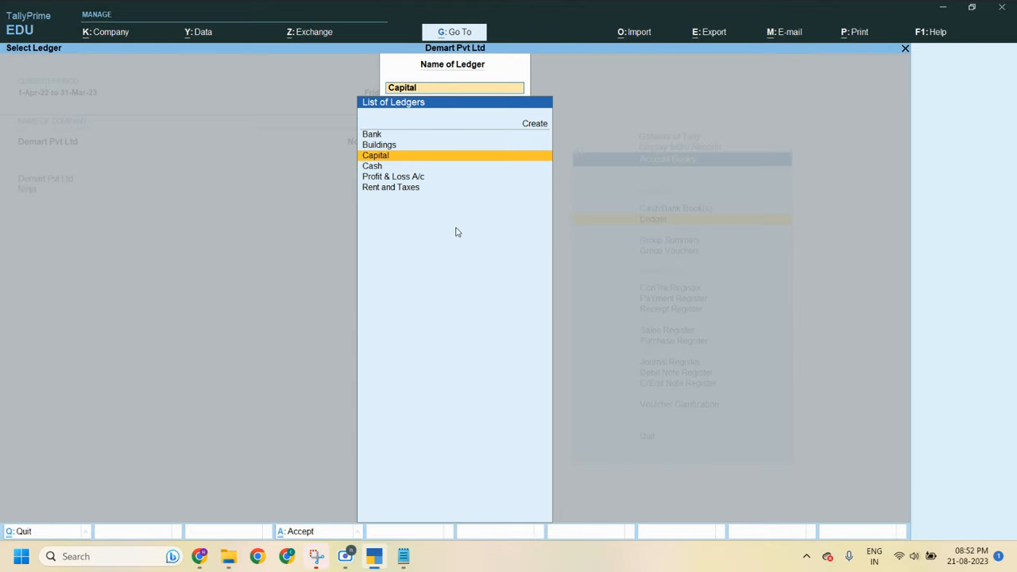
key(BackSpace)
key(Escape)
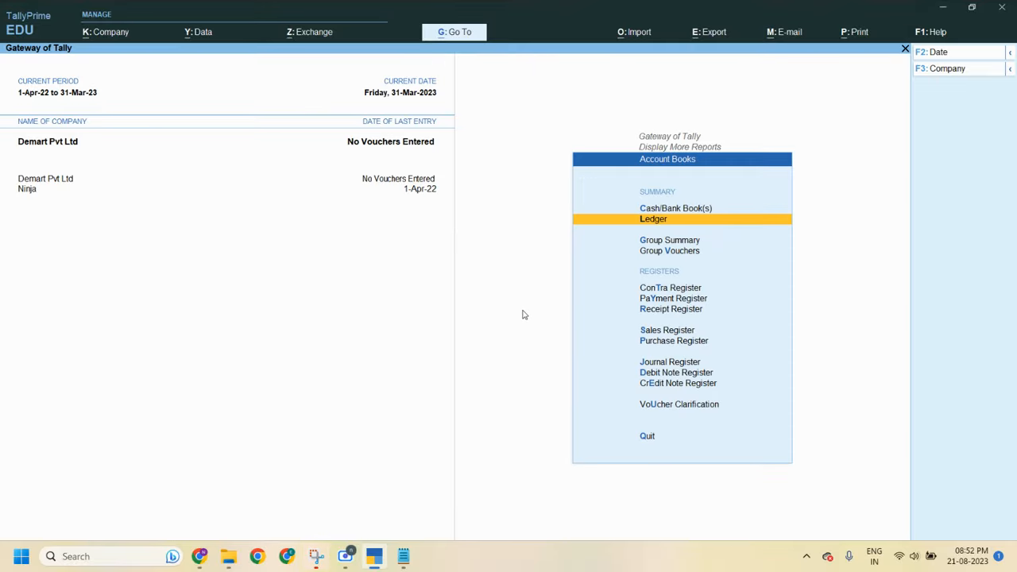